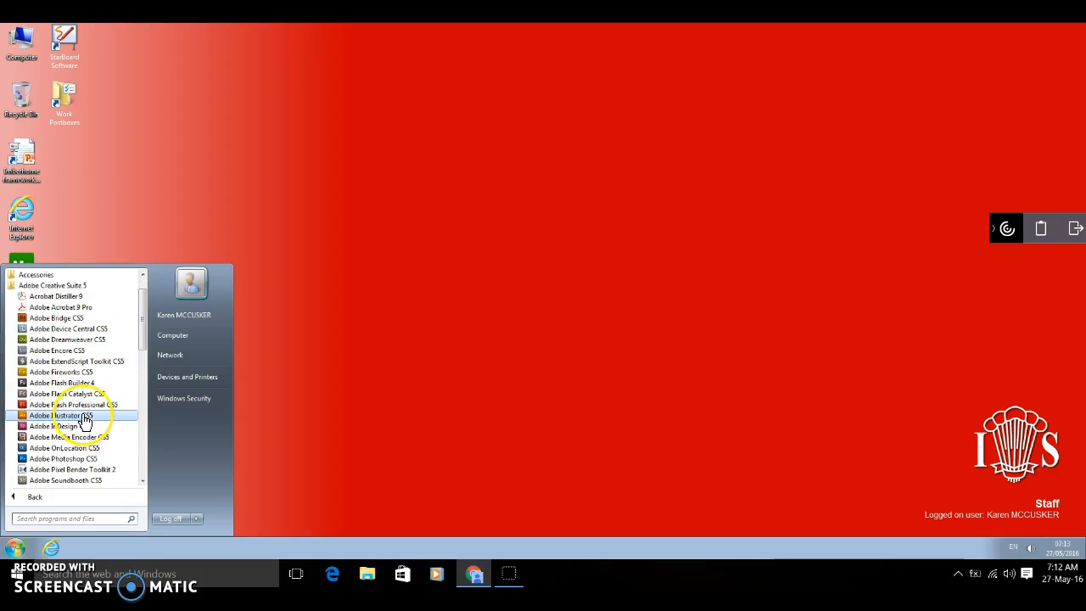
Step: Start Adobe Illustrator CS5 and create a new document 400 px wide and 400 px high, shown in a maximized window
left_click(82, 415)
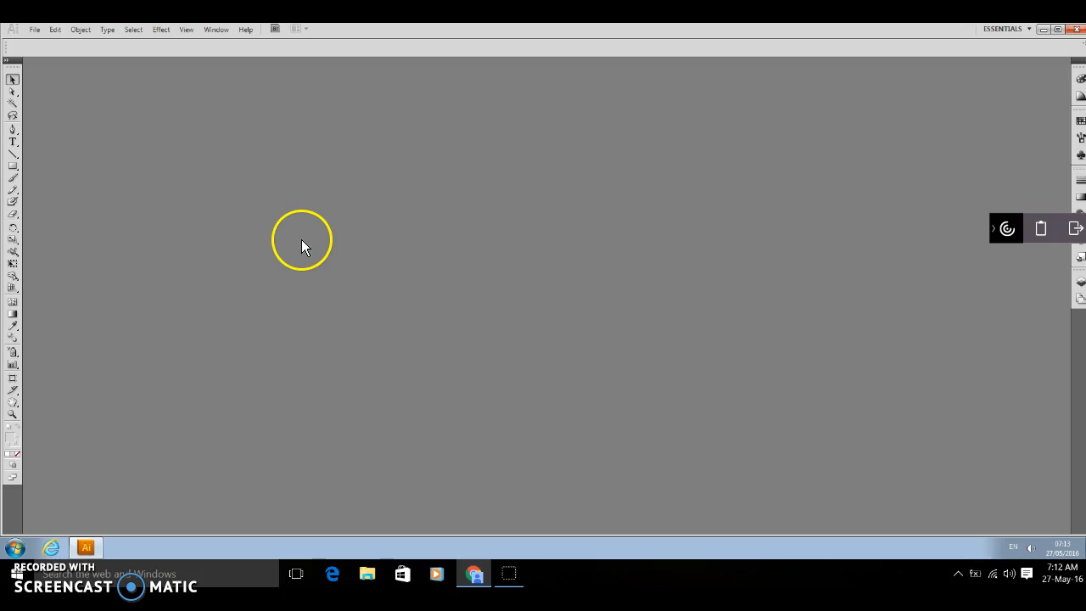
left_click(37, 31)
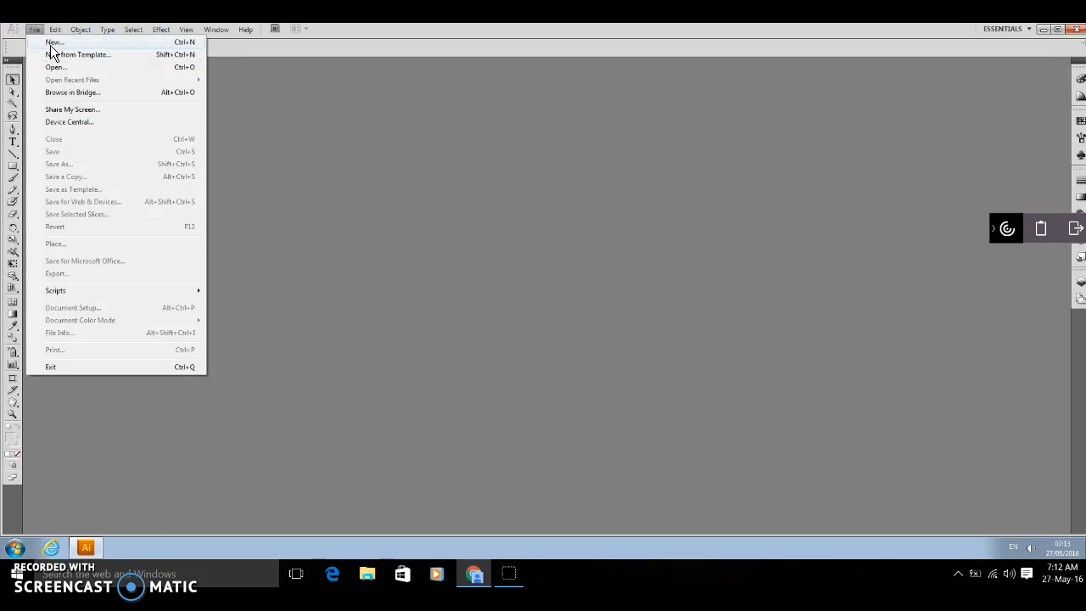
left_click(51, 41)
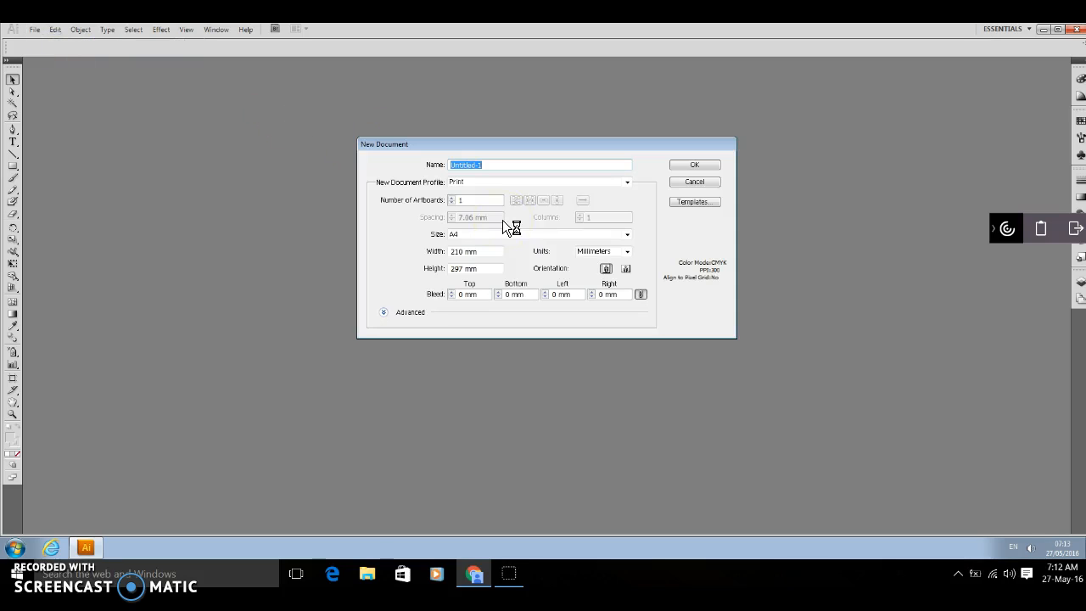
left_click(628, 252)
left_click(609, 311)
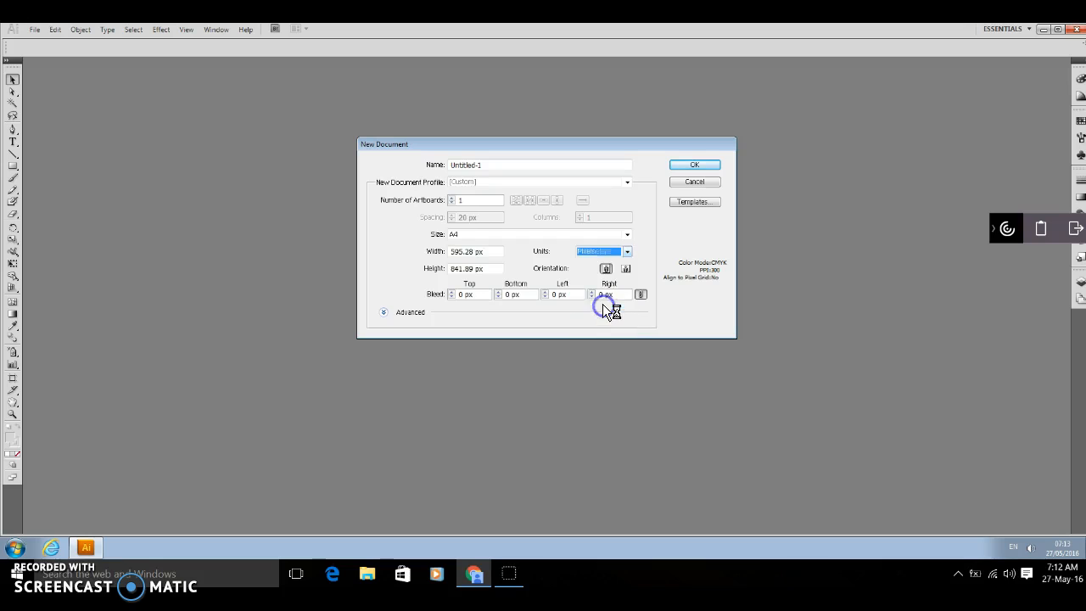
left_click_drag(488, 254, 412, 256)
type("400")
key("Tab")
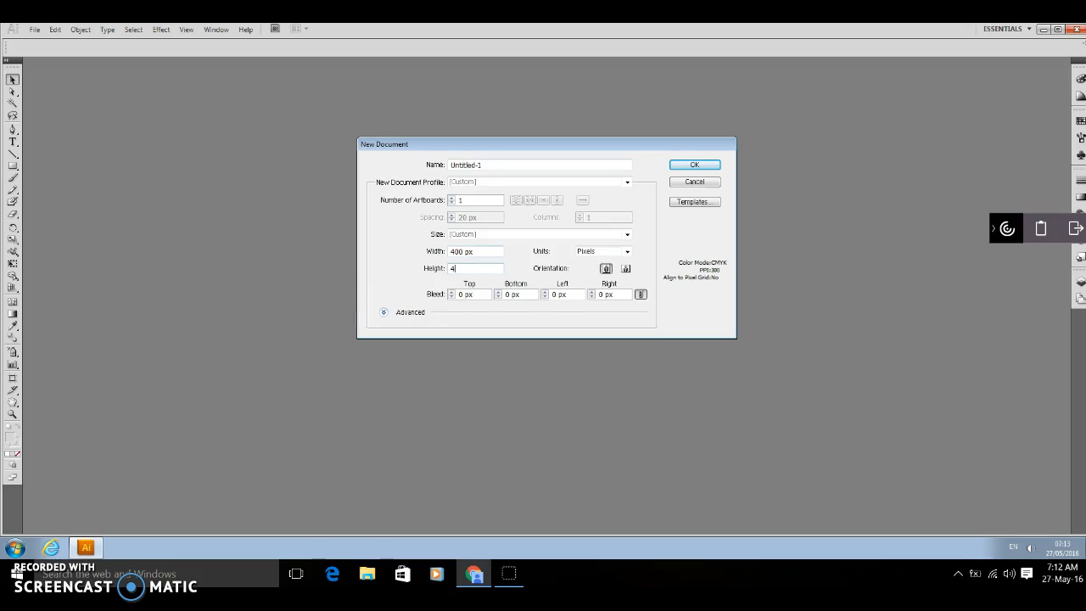
left_click(705, 164)
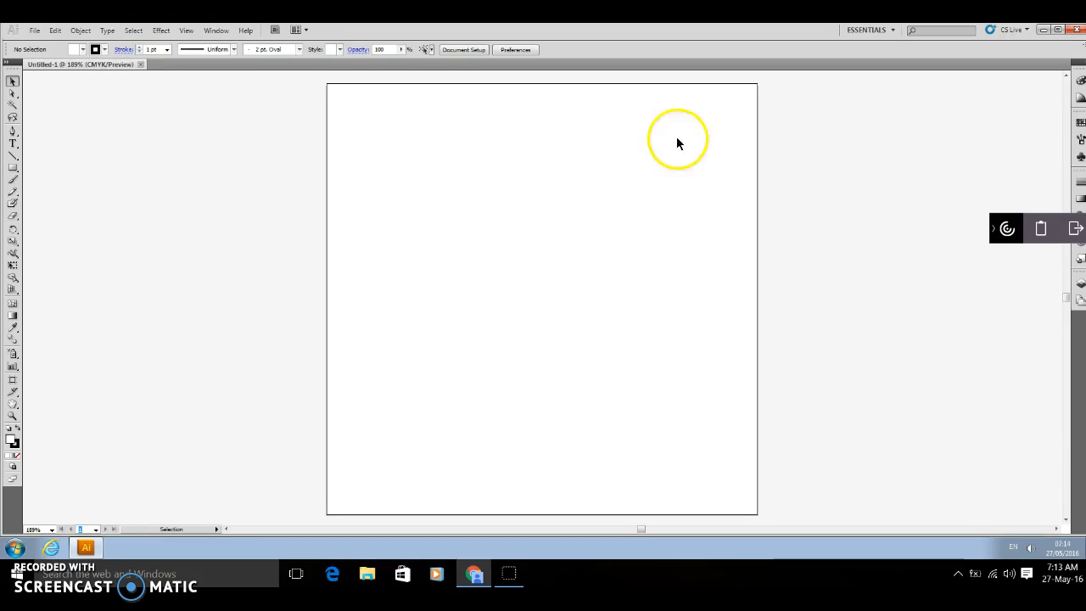
left_click_drag(567, 34, 1085, 137)
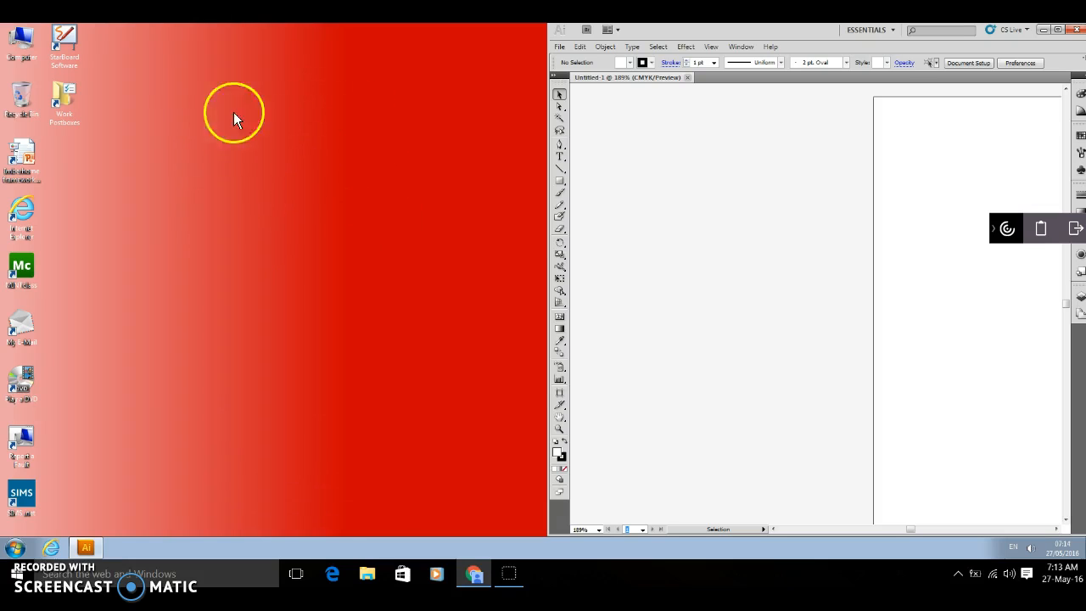
left_click(1060, 32)
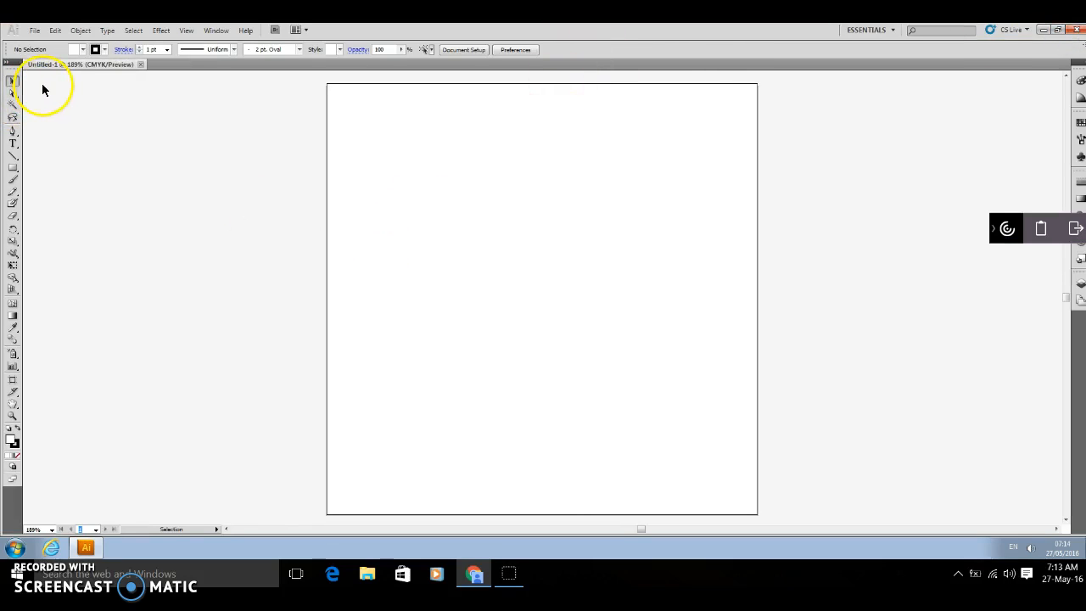
Step: Draw an ellipse about 215 px wide and 202 px high near the artboard's centre and move it slightly down
left_click(15, 172)
left_click(51, 193)
left_click_drag(407, 195, 637, 413)
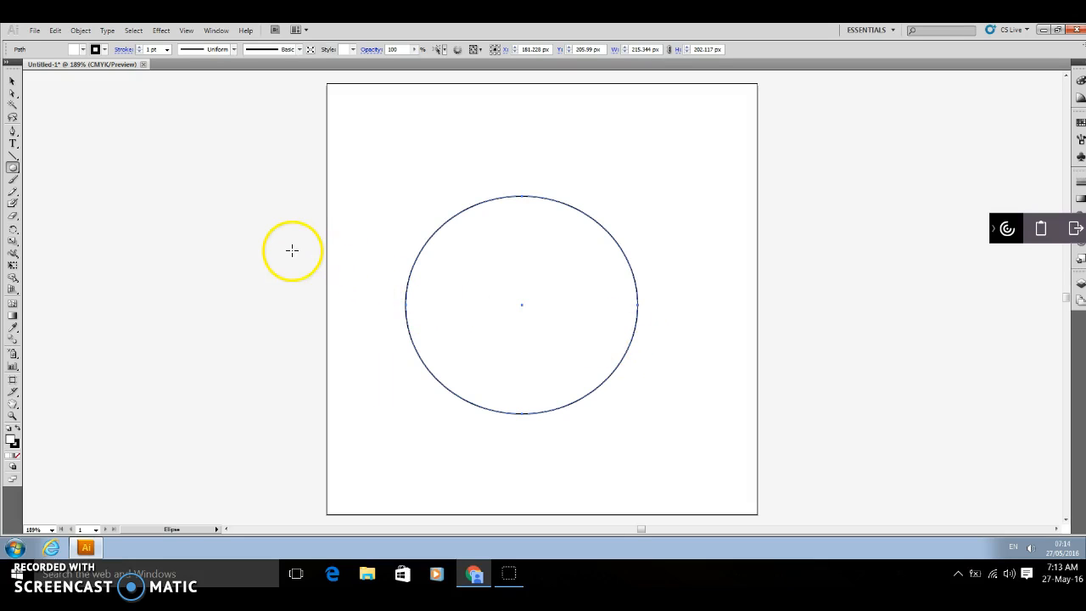
left_click(12, 81)
left_click_drag(583, 263, 582, 298)
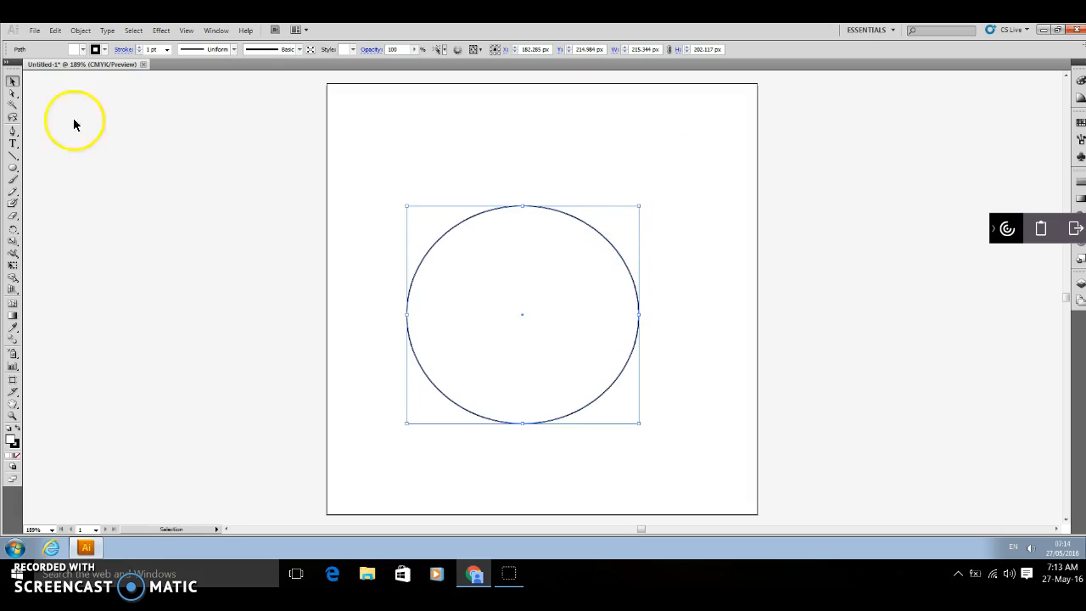
Step: Reshape the ellipse with Direct Selection by pulling its top anchor upward and its right anchor outward and slightly down
left_click(12, 94)
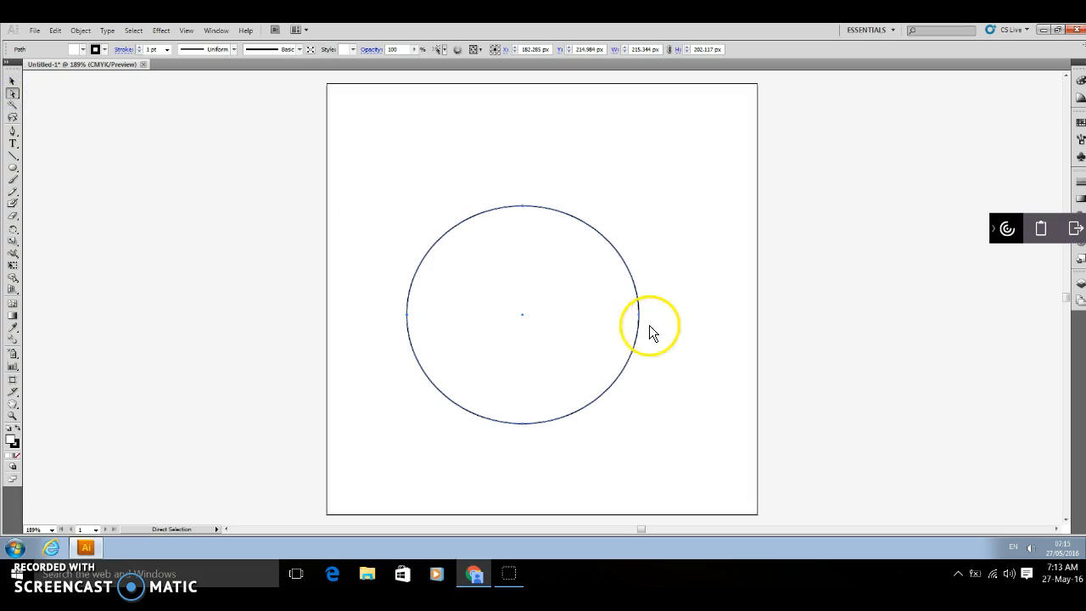
left_click(523, 207)
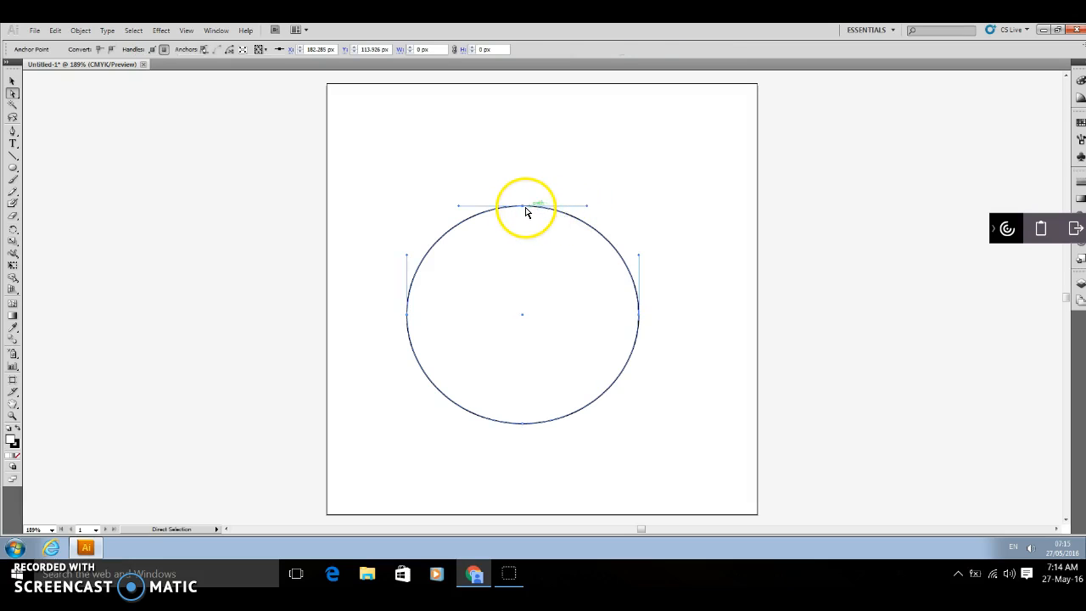
left_click_drag(523, 209, 523, 173)
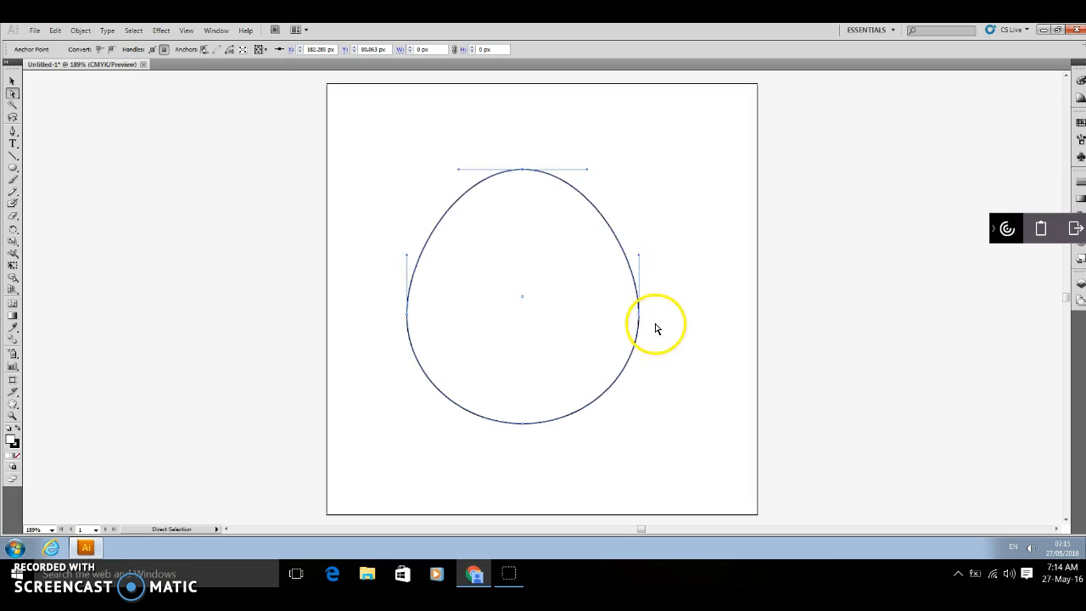
left_click_drag(638, 313, 703, 341)
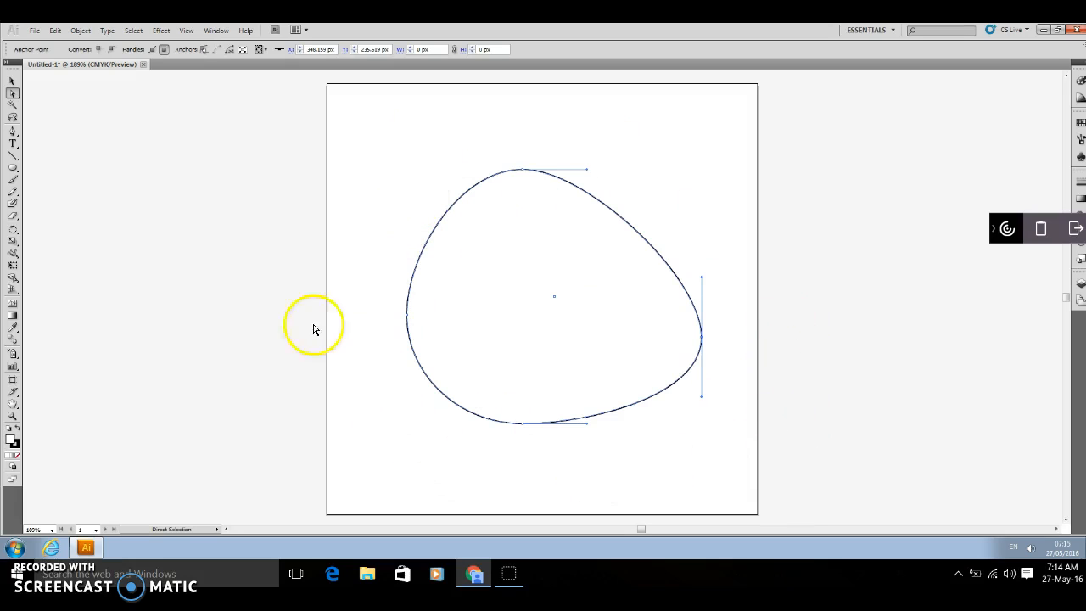
Step: Move the shape slightly up and to the left, and give it a red fill with a 3 pt stroke
left_click(13, 81)
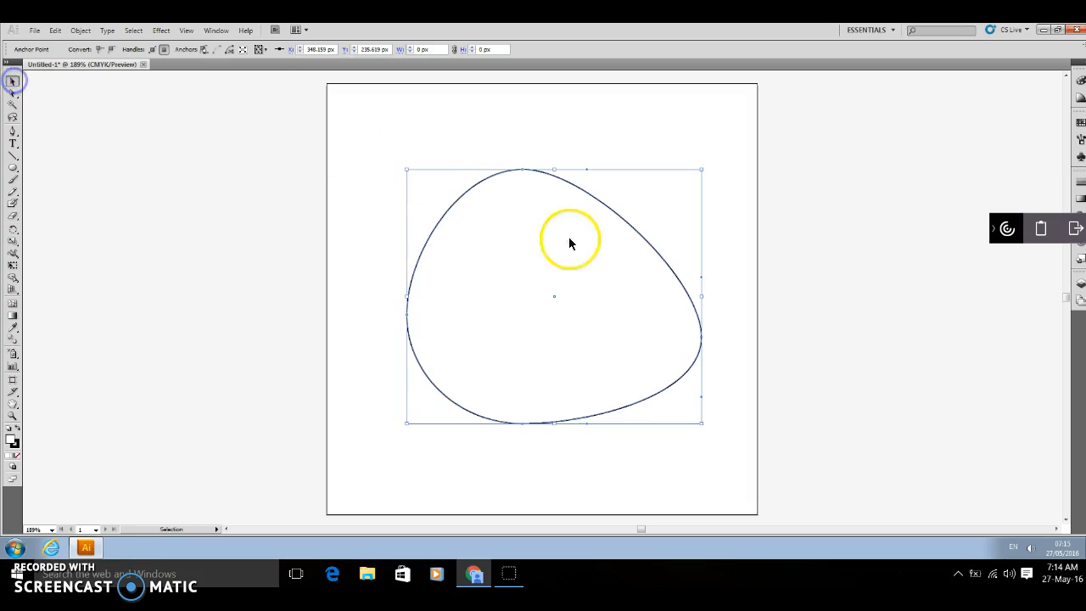
left_click_drag(562, 240, 541, 234)
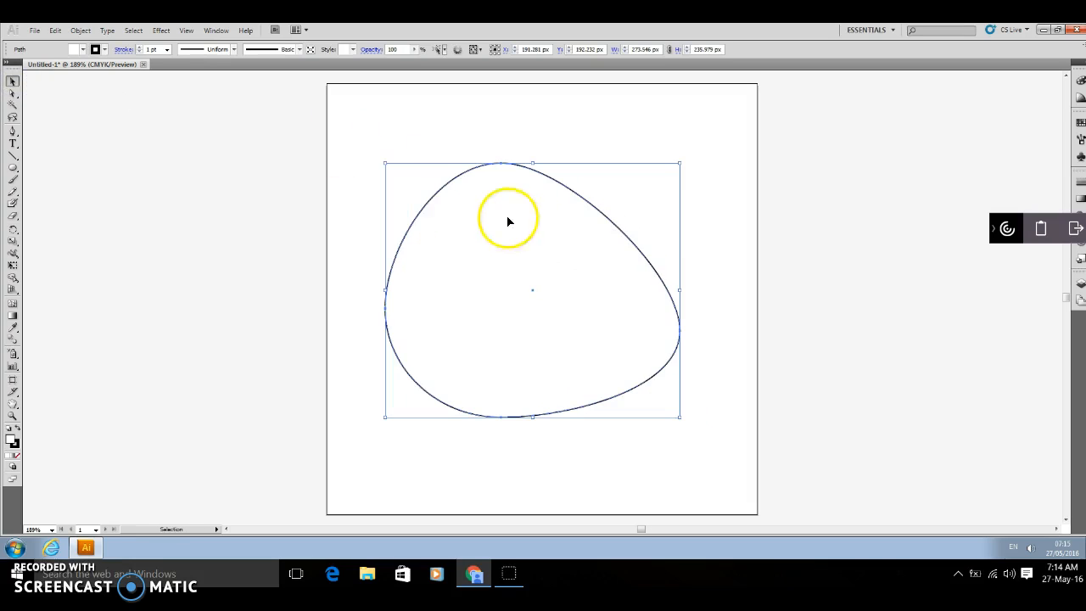
left_click(83, 50)
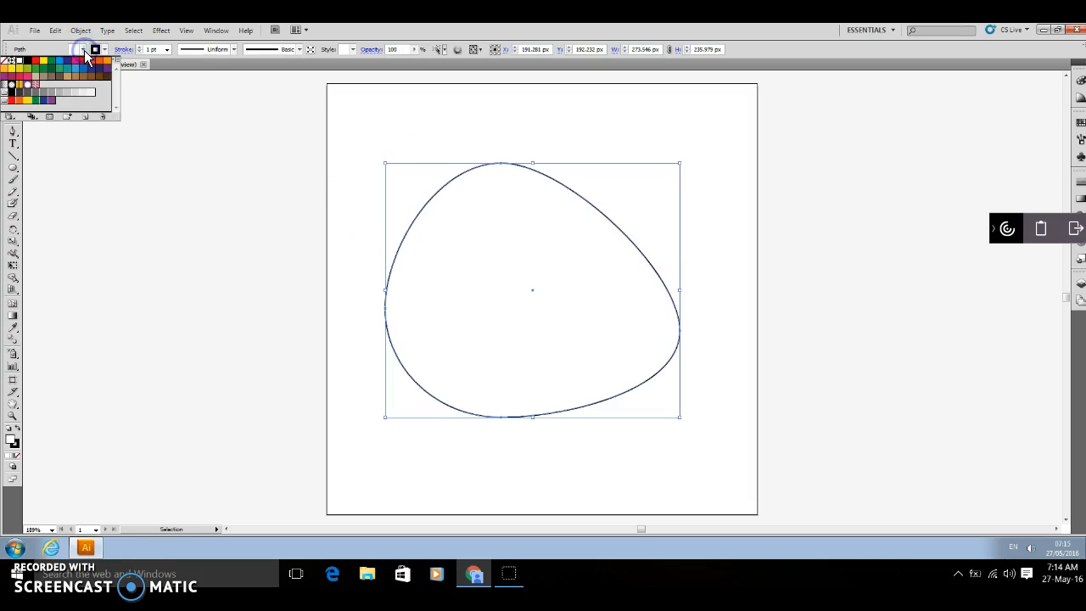
left_click(35, 61)
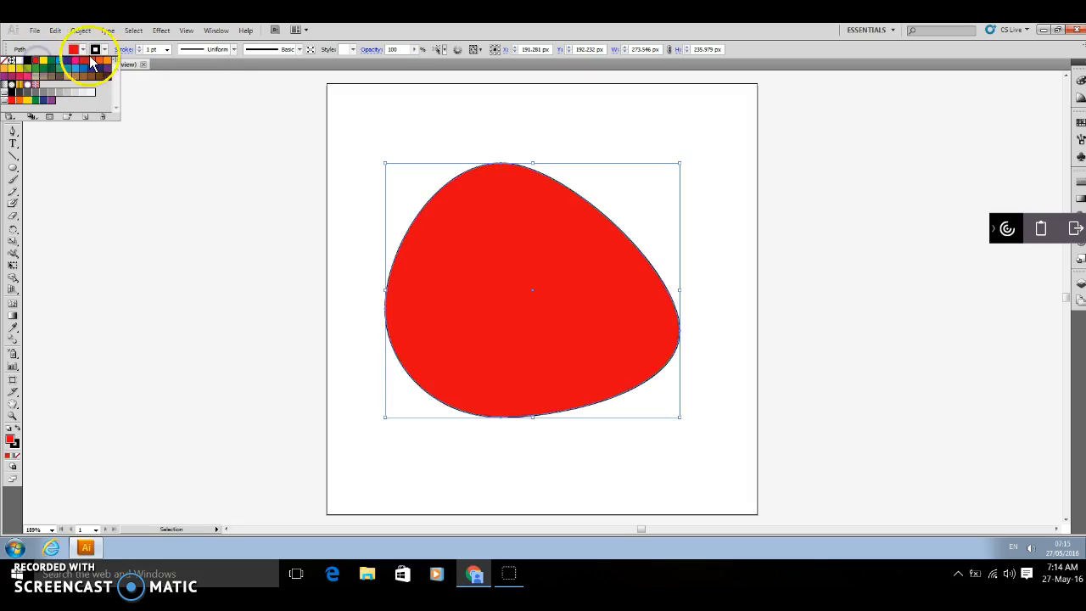
left_click(140, 52)
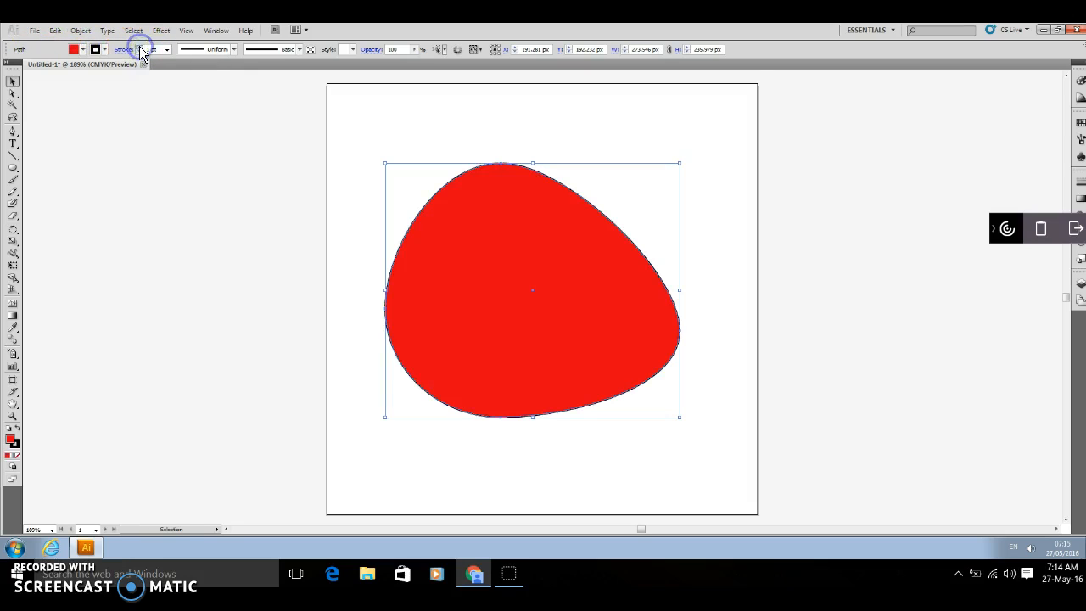
left_click(141, 51)
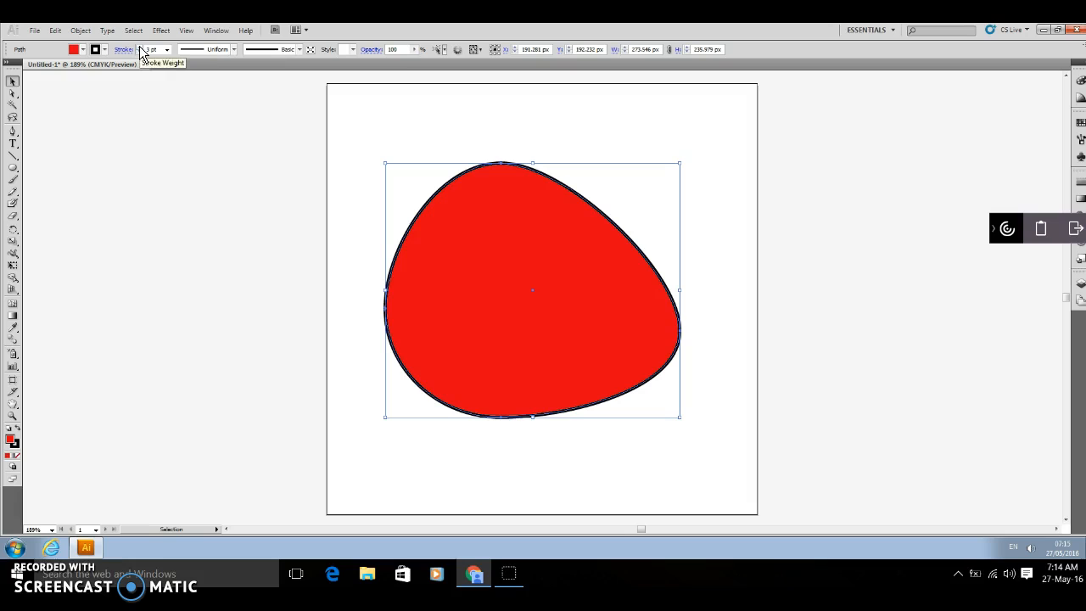
Step: Move the red shape down into the lower part of the artboard and deselect it
left_click(594, 267)
left_click_drag(594, 266, 609, 331)
left_click(634, 185)
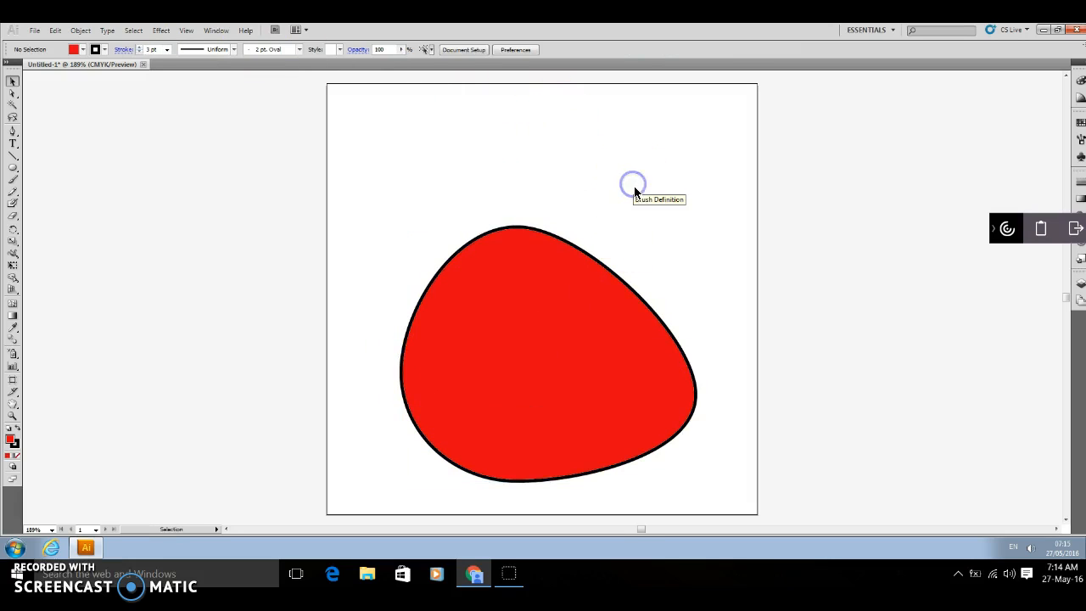
left_click(507, 193)
left_click(642, 424)
left_click(475, 284)
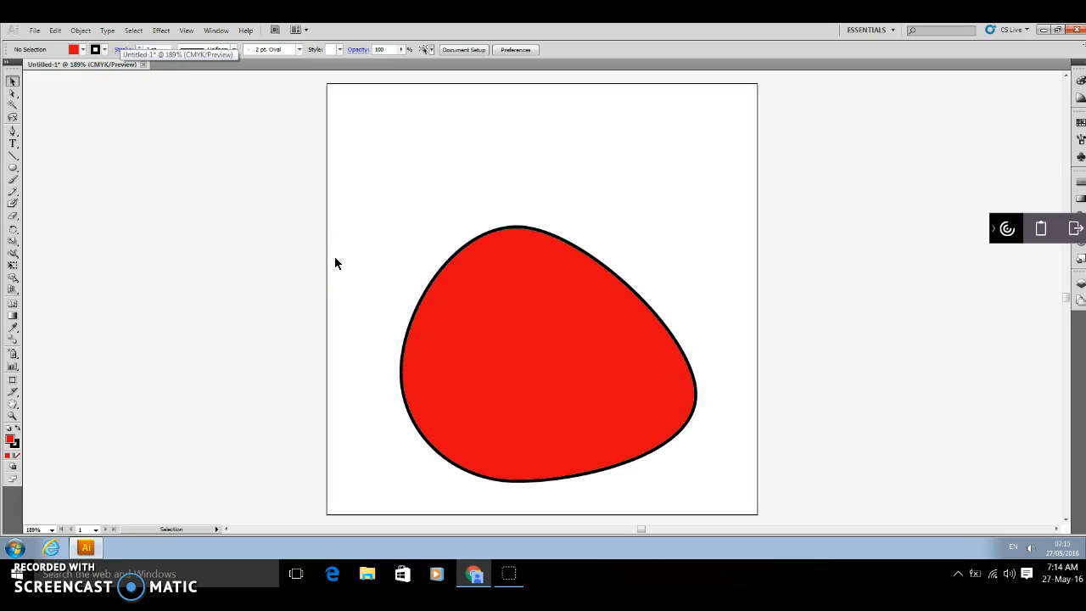
Step: Draw two thin ellipses, about 78 × 21 px and 76 × 19 px, one above the other in the artboard's upper-left area
left_click(13, 167)
left_click_drag(436, 136, 353, 157)
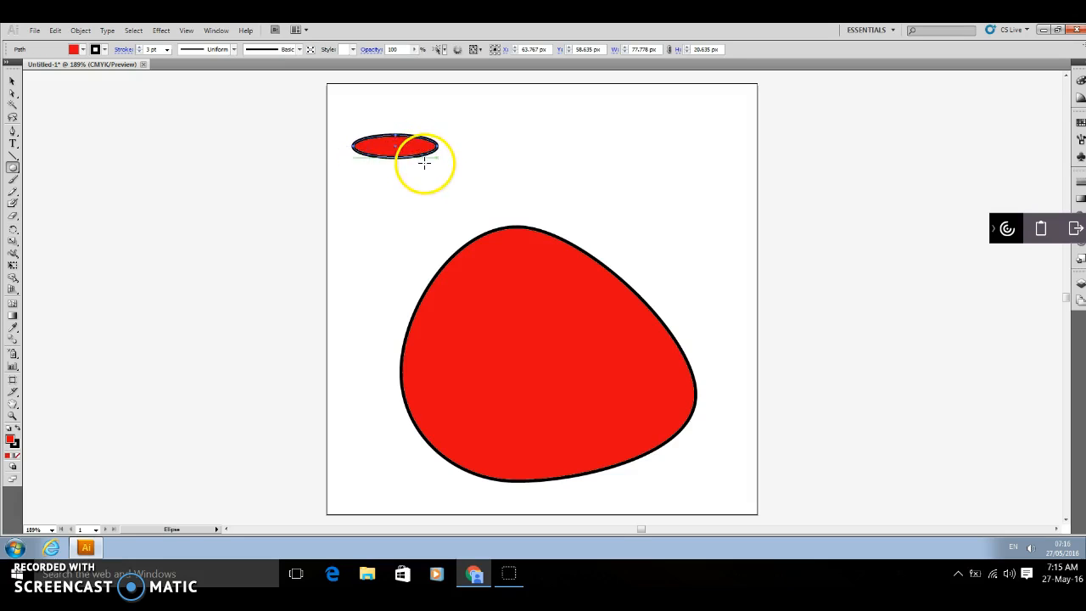
left_click_drag(421, 163, 341, 184)
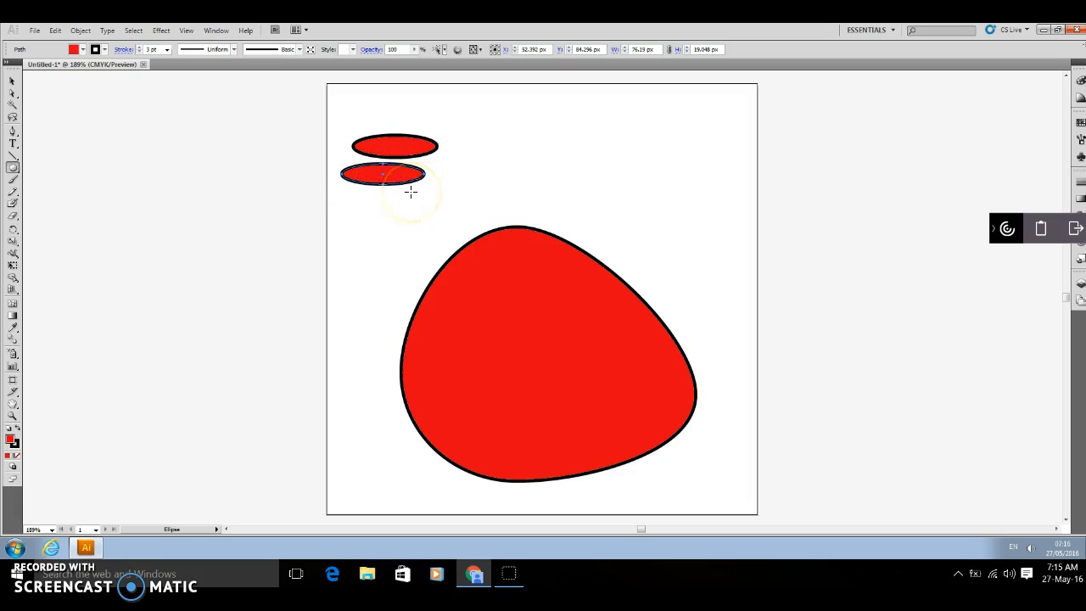
Step: Paste a copy of the thin ellipse and arrange it with the other two in a vertical stack
key("ctrl+v")
left_click(12, 82)
left_click(553, 296)
left_click_drag(547, 292, 408, 179)
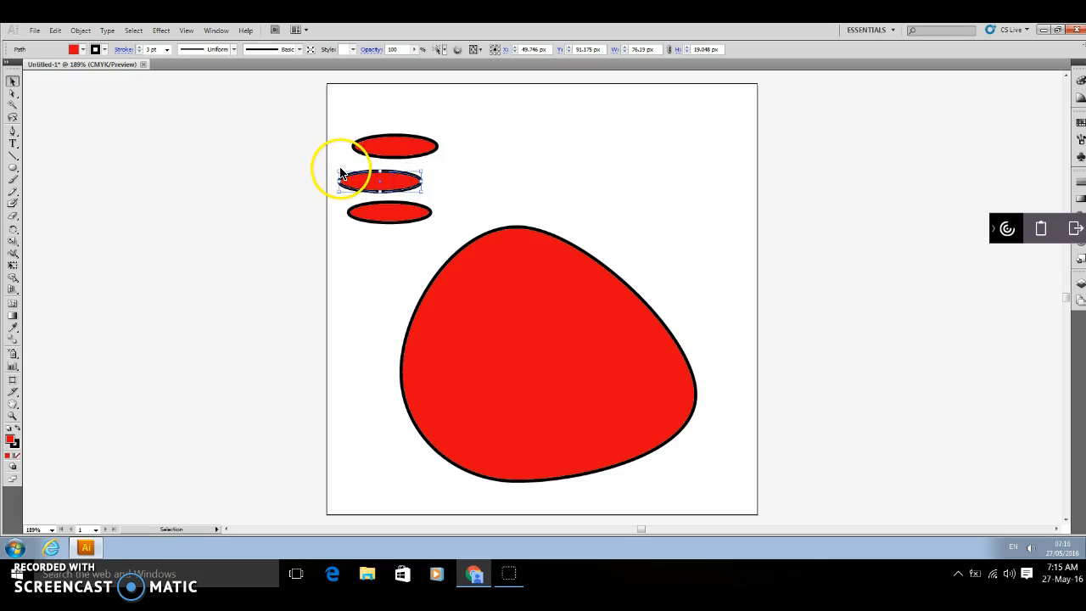
Step: Rotate and move the two outer thin ellipses so that all three fan out from a common point at their right ends
left_click_drag(334, 166, 406, 242)
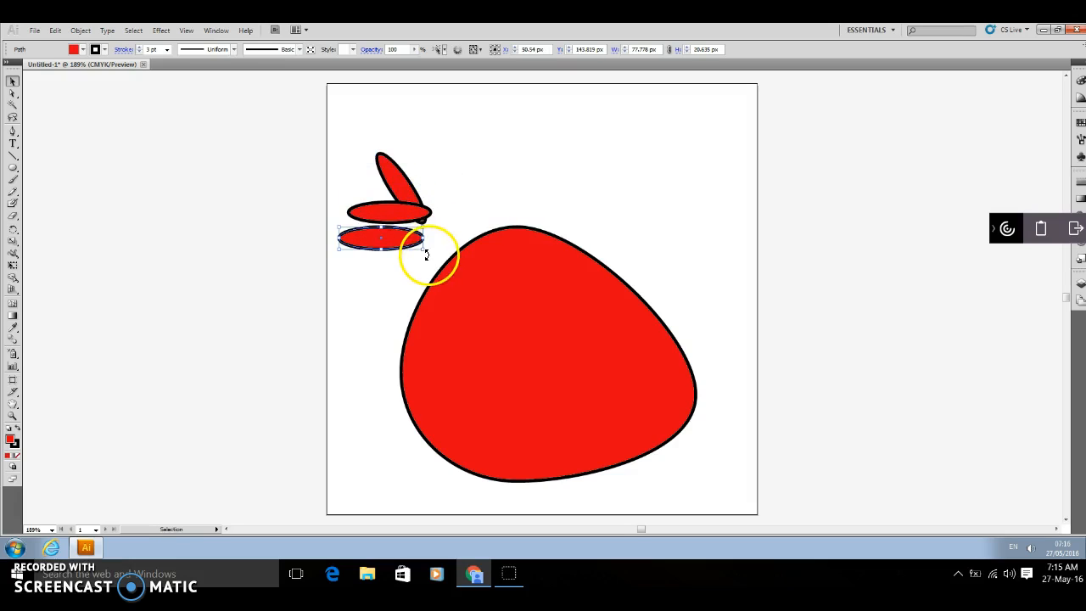
left_click(427, 244)
left_click(403, 235)
left_click_drag(424, 252, 407, 219)
left_click_drag(405, 222, 412, 218)
left_click(497, 224)
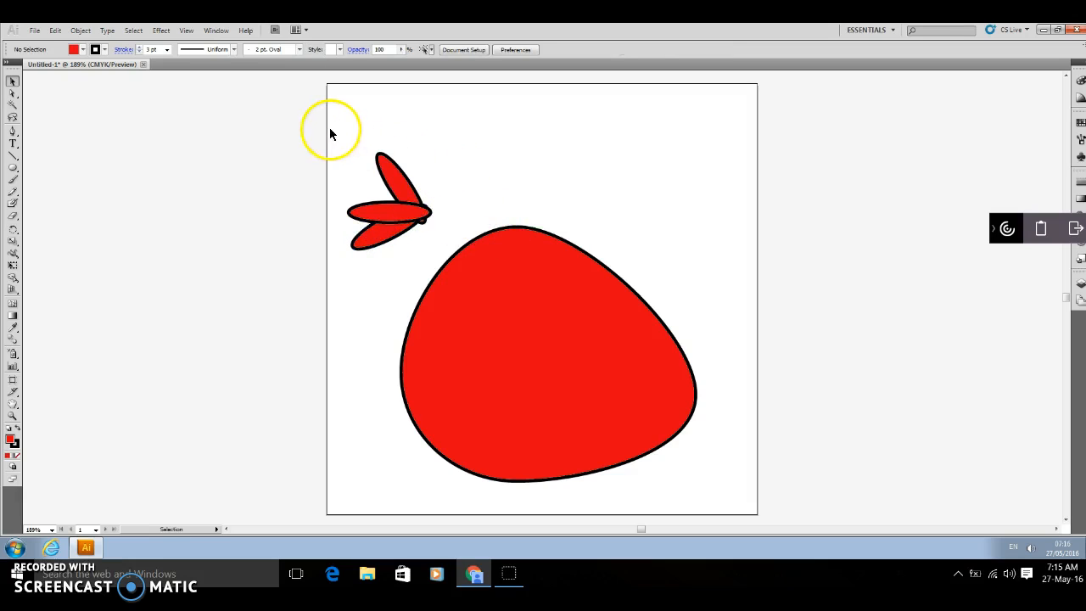
Step: Select the three fanned ellipses and group them
left_click_drag(333, 128, 360, 231)
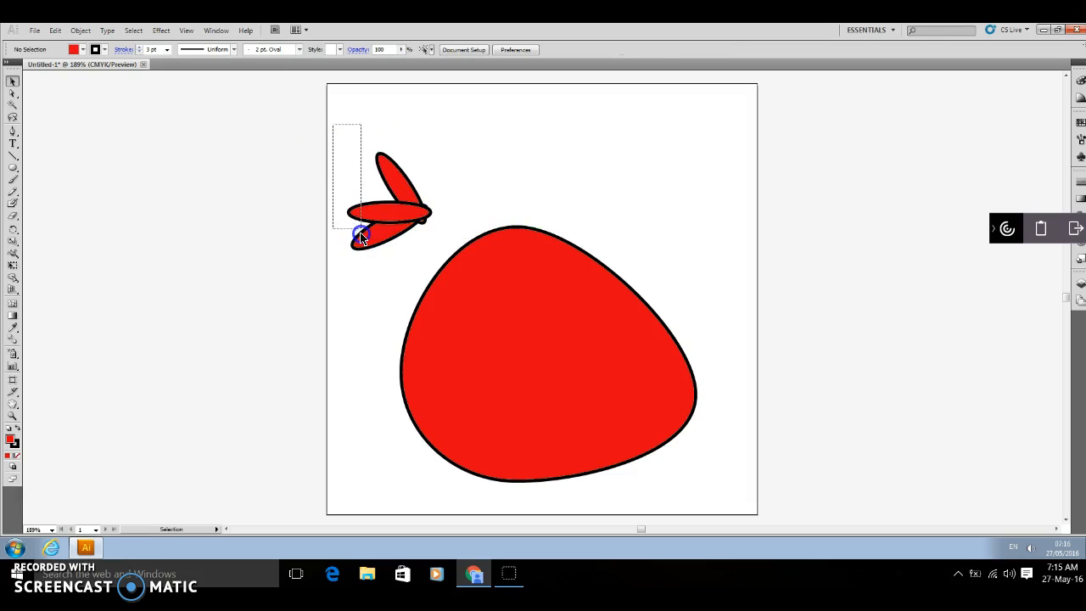
left_click_drag(416, 254, 447, 255)
right_click(391, 192)
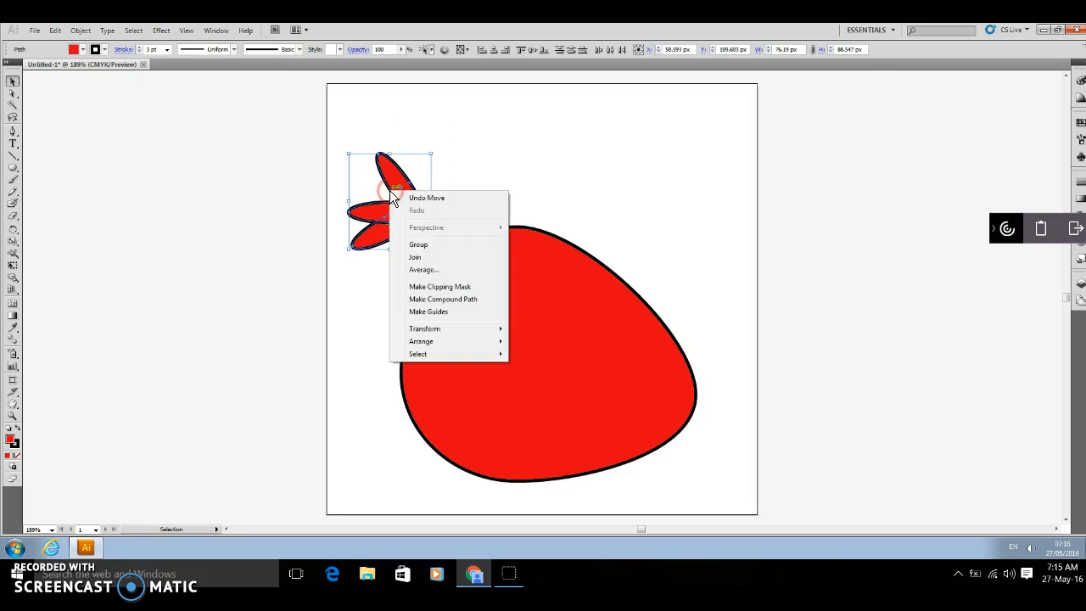
left_click(431, 246)
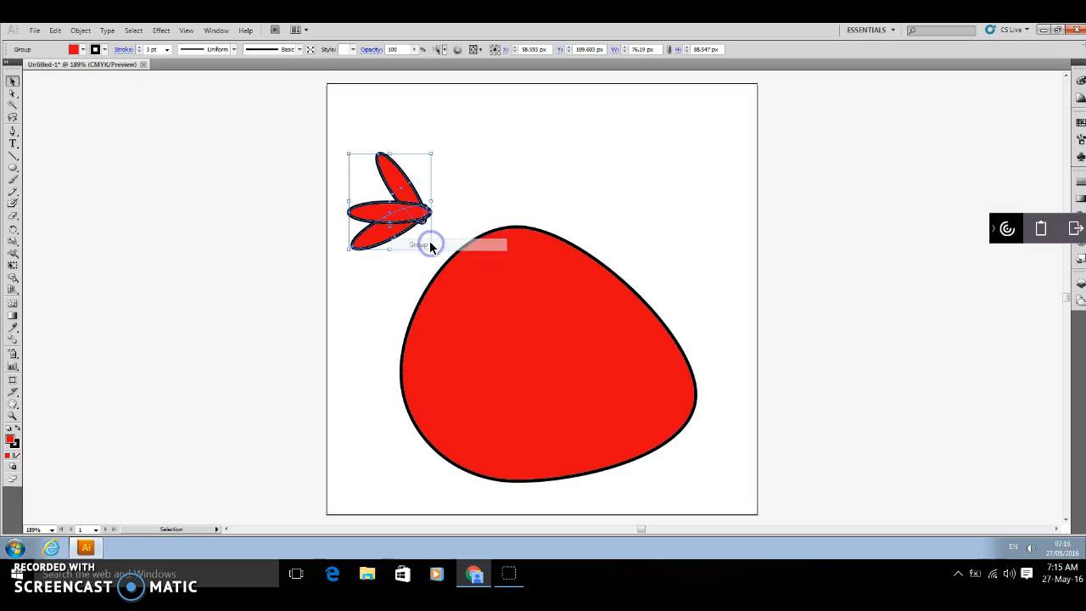
left_click(453, 133)
Step: Move the grouped ellipses onto the upper-left edge of the red shape and rotate them slightly clockwise
left_click(405, 198)
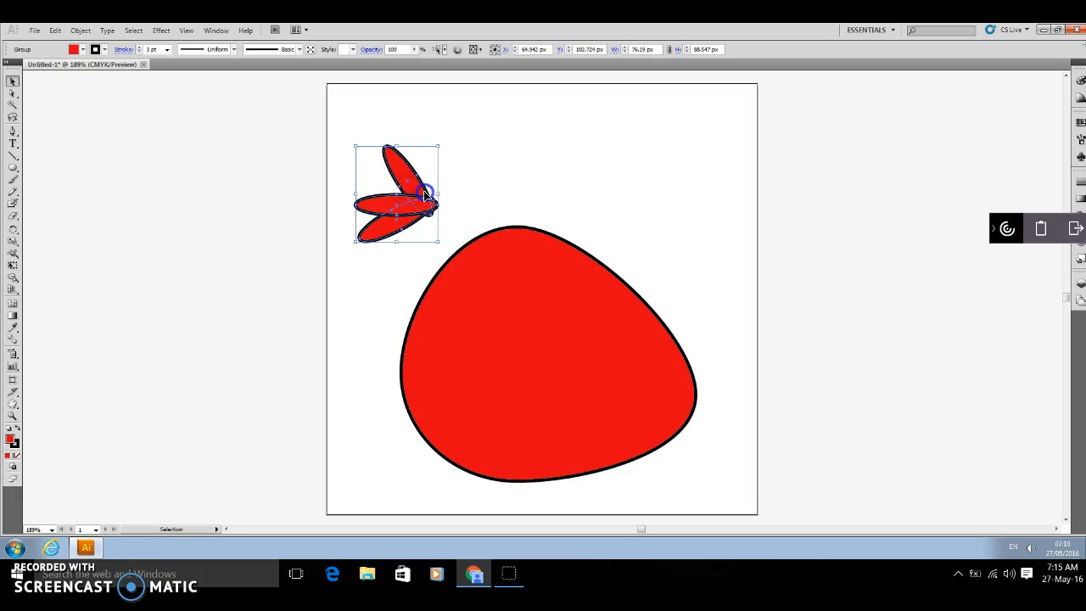
left_click_drag(415, 203, 438, 215)
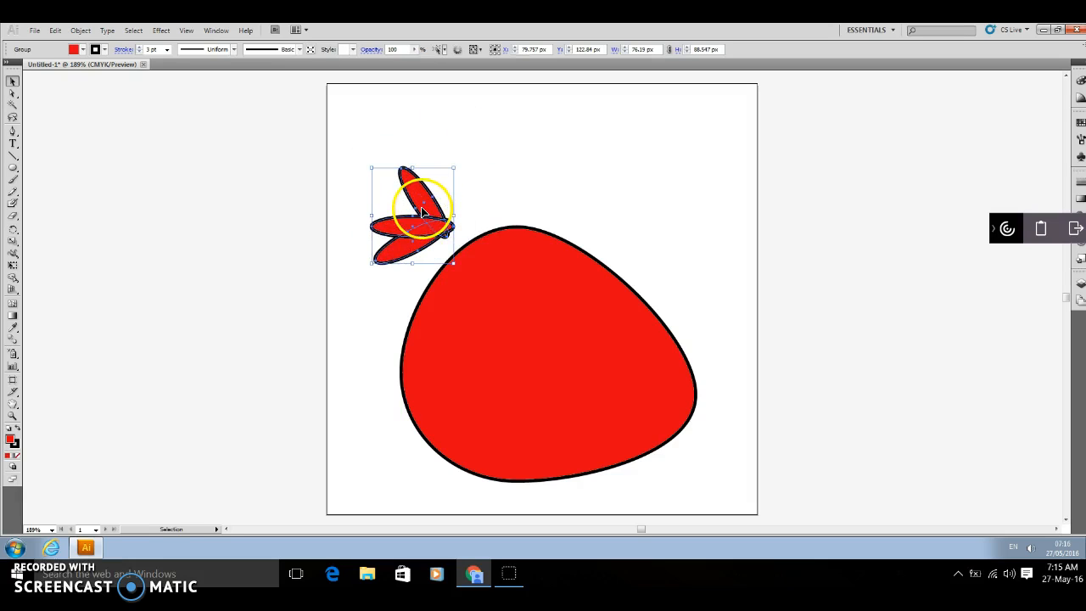
right_click(423, 210)
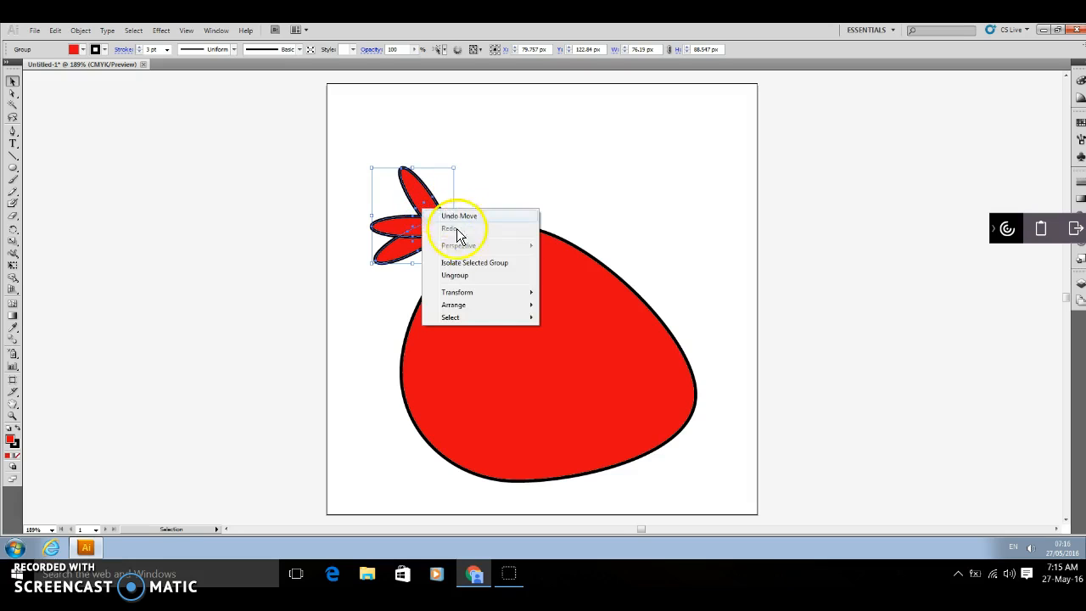
left_click(498, 158)
left_click_drag(433, 211, 450, 224)
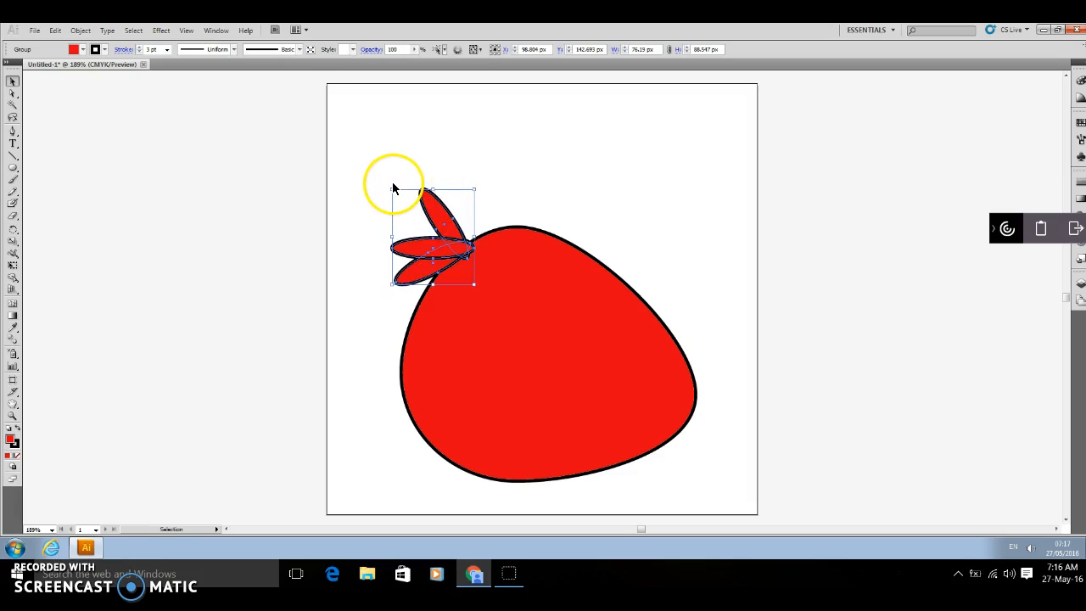
mouse_move(406, 184)
left_mouse_down()
mouse_move(390, 182)
mouse_move(403, 178)
left_mouse_up()
left_click(431, 247)
left_click(560, 271)
left_click(649, 201)
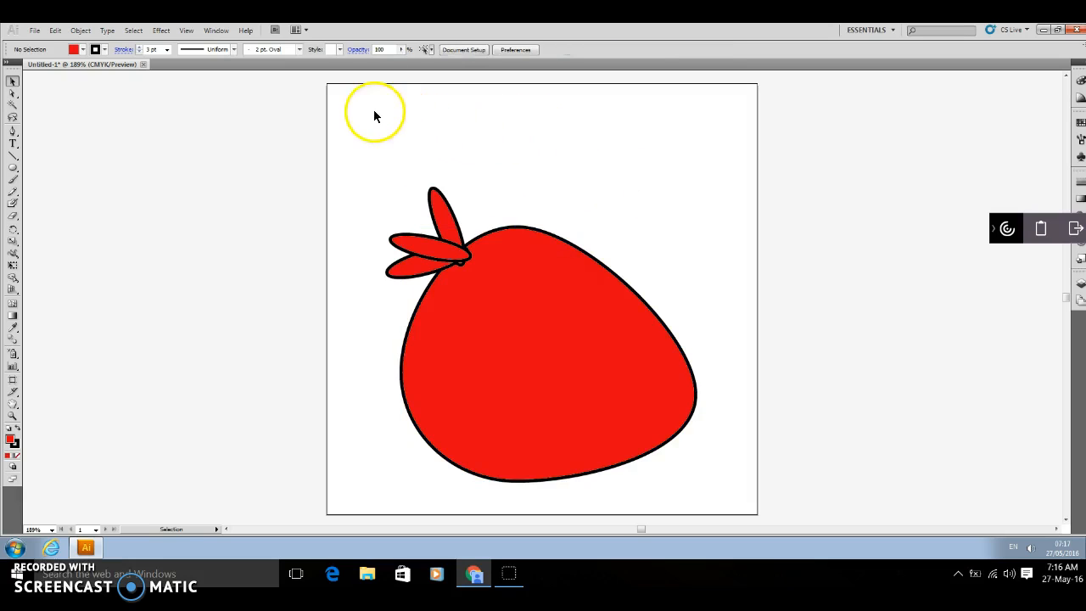
Step: Select the red body together with the grouped feather ellipses and merge them into one shape using Pathfinder Unite
left_click_drag(379, 147, 726, 271)
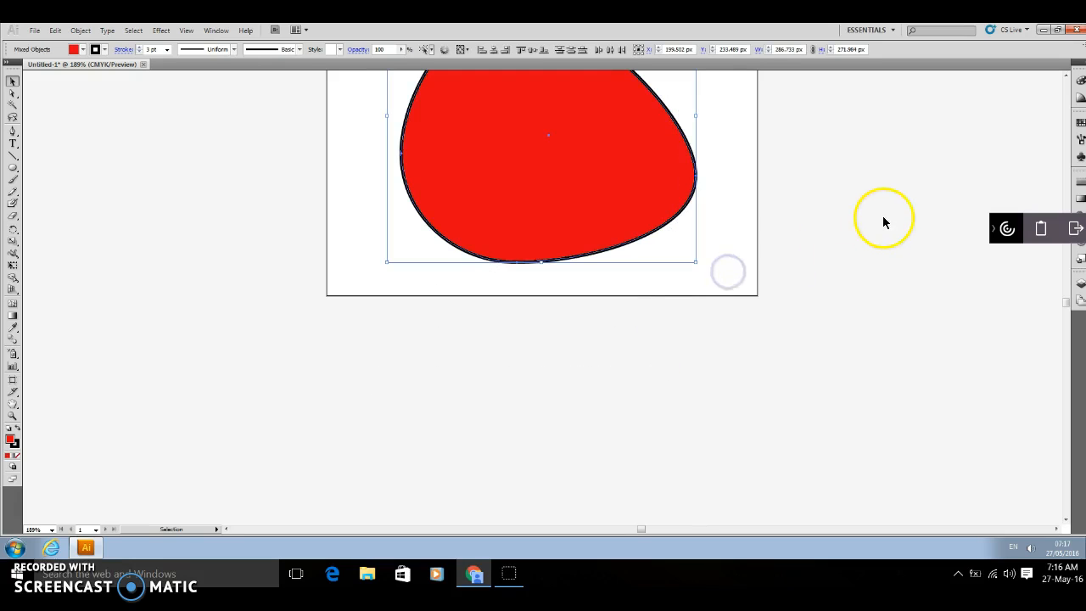
left_click(1067, 298)
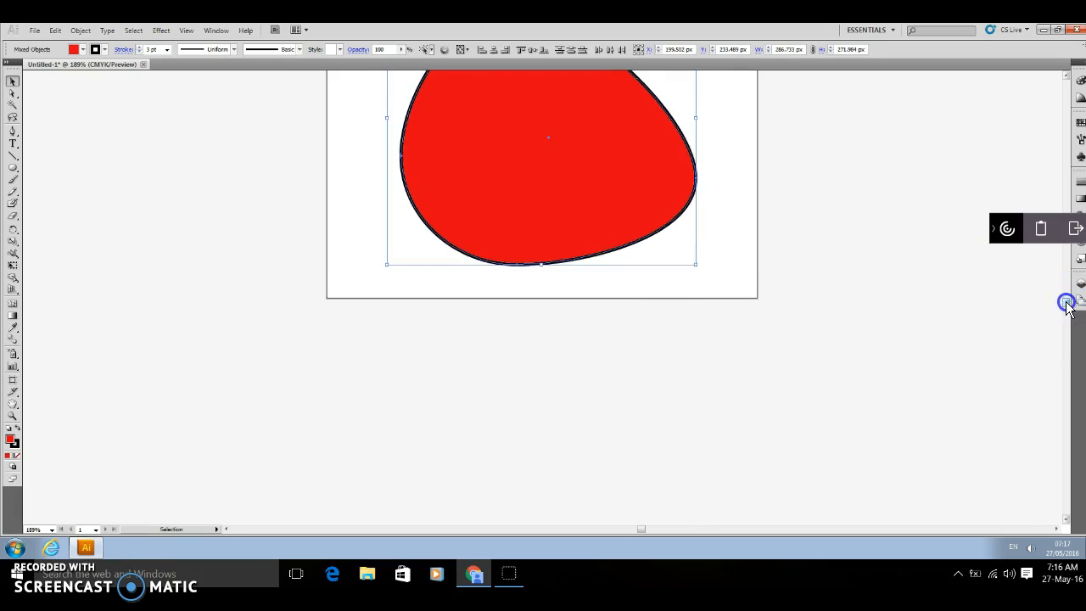
left_click(1067, 298)
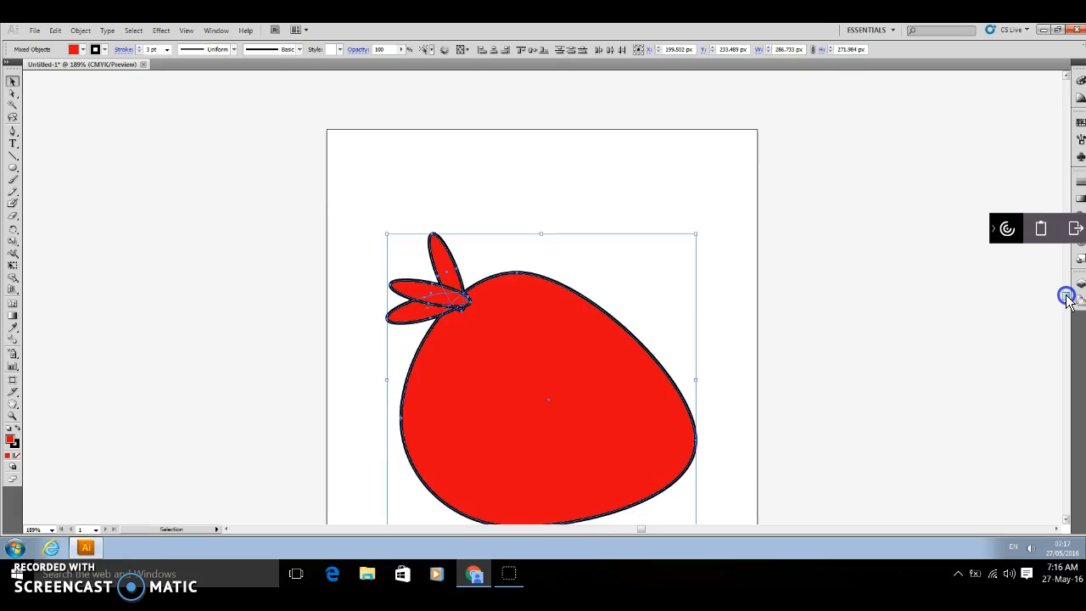
left_click(1066, 297)
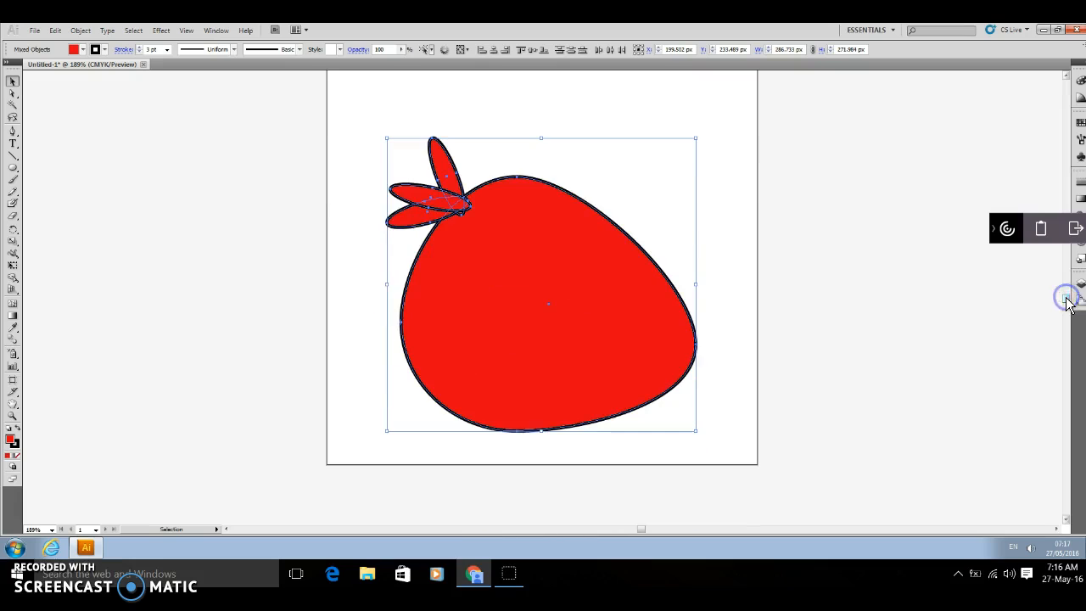
left_click(216, 32)
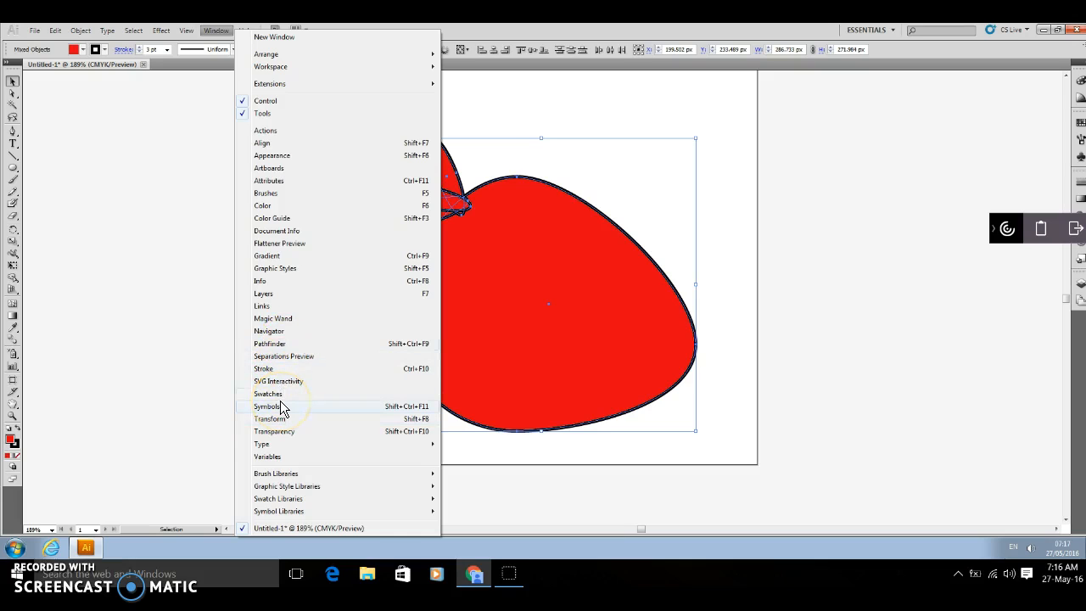
left_click(304, 343)
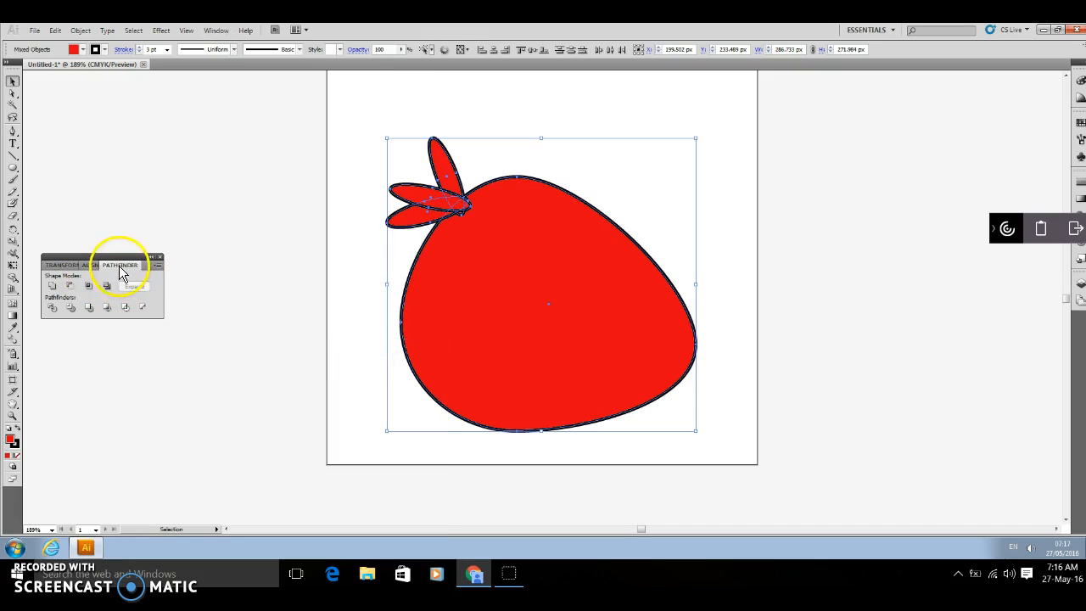
left_click_drag(116, 264, 846, 230)
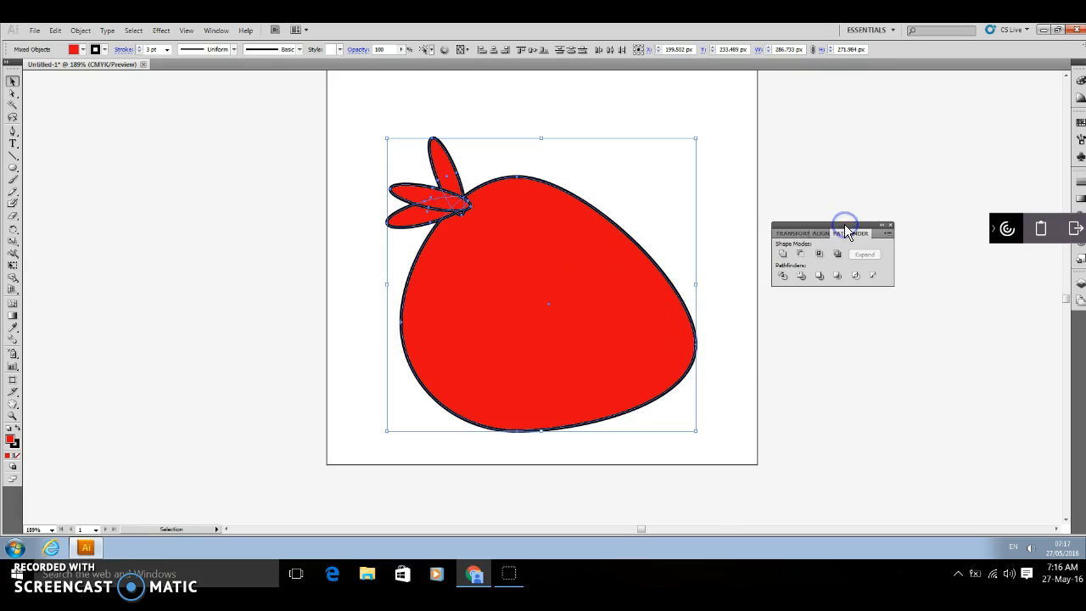
left_click(782, 256)
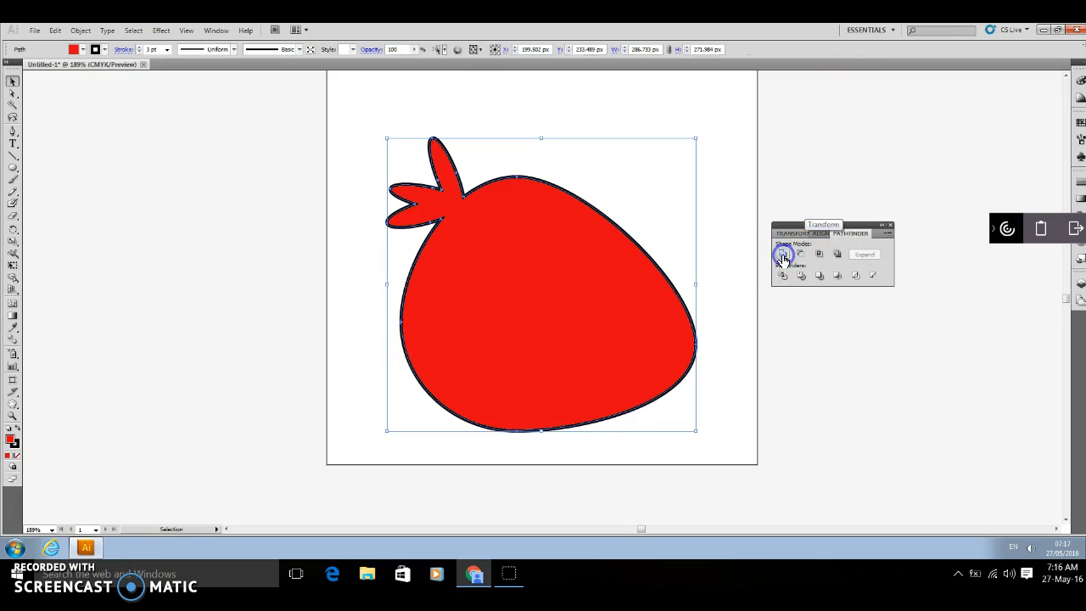
left_click(723, 153)
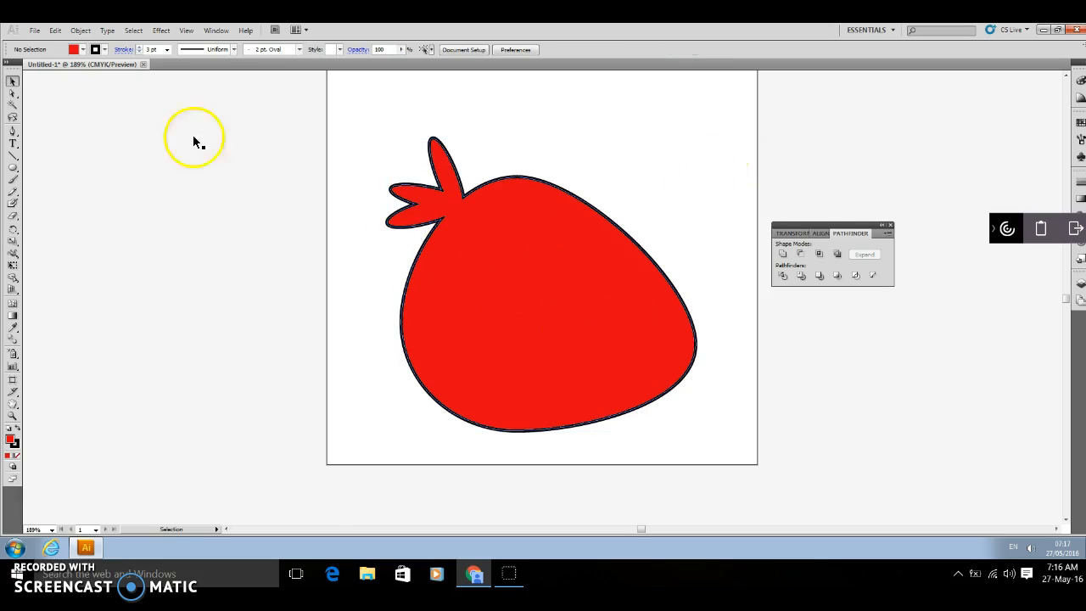
Step: Draw an ellipse about 31 × 33 px in the empty area above the red body's upper-right side and duplicate it
left_click(15, 170)
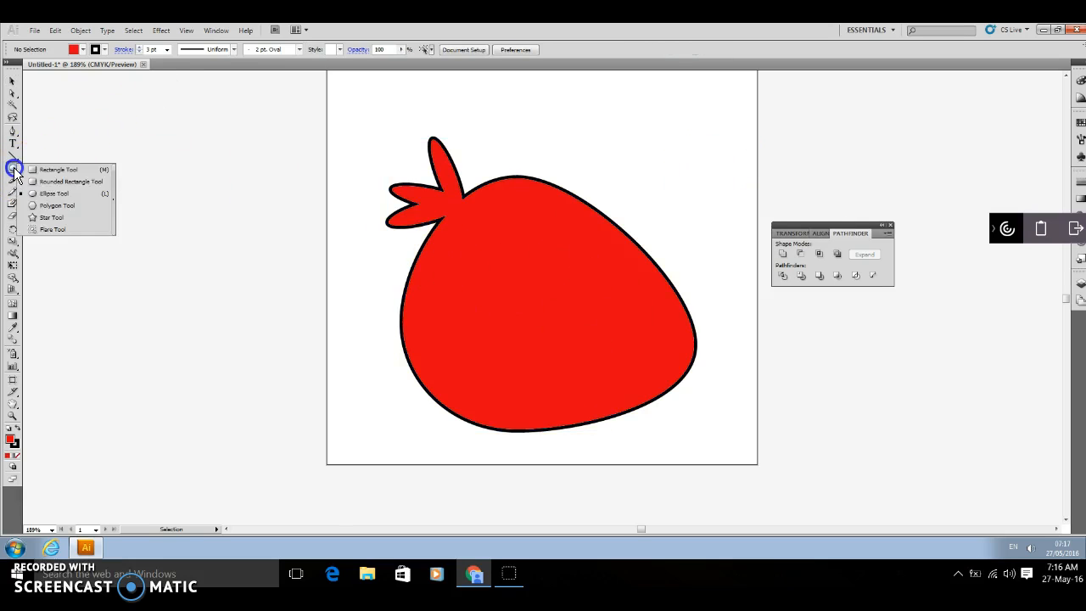
left_click(61, 198)
left_click_drag(621, 119, 654, 156)
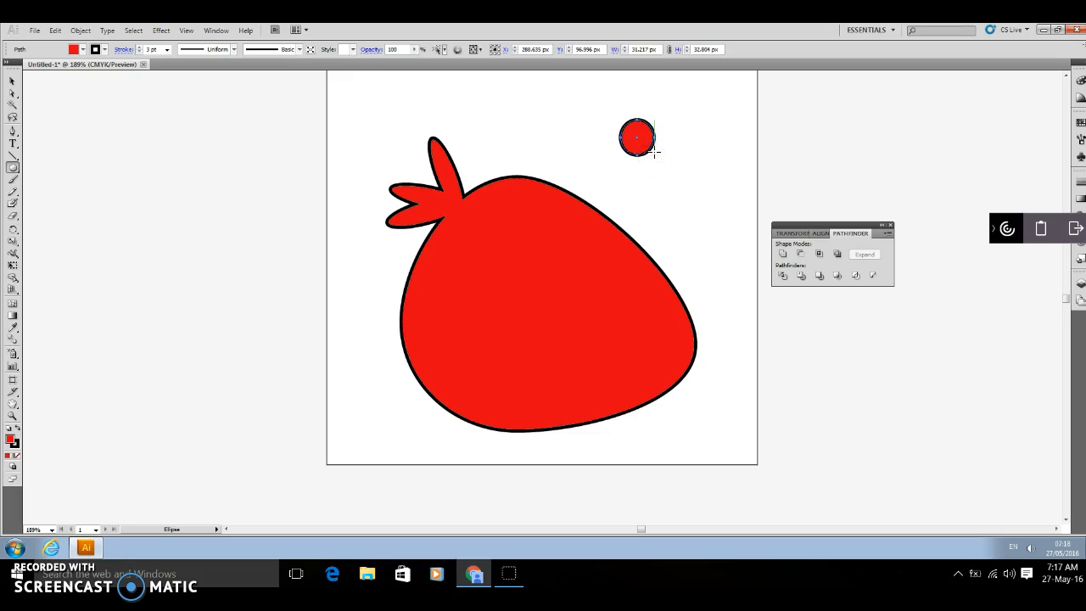
key("ctrl+c")
key("ctrl+v")
Step: Move both small ellipses side by side onto the upper-right part of the red body as eyes
left_click(12, 83)
left_click_drag(558, 307, 637, 270)
left_click_drag(637, 138, 580, 272)
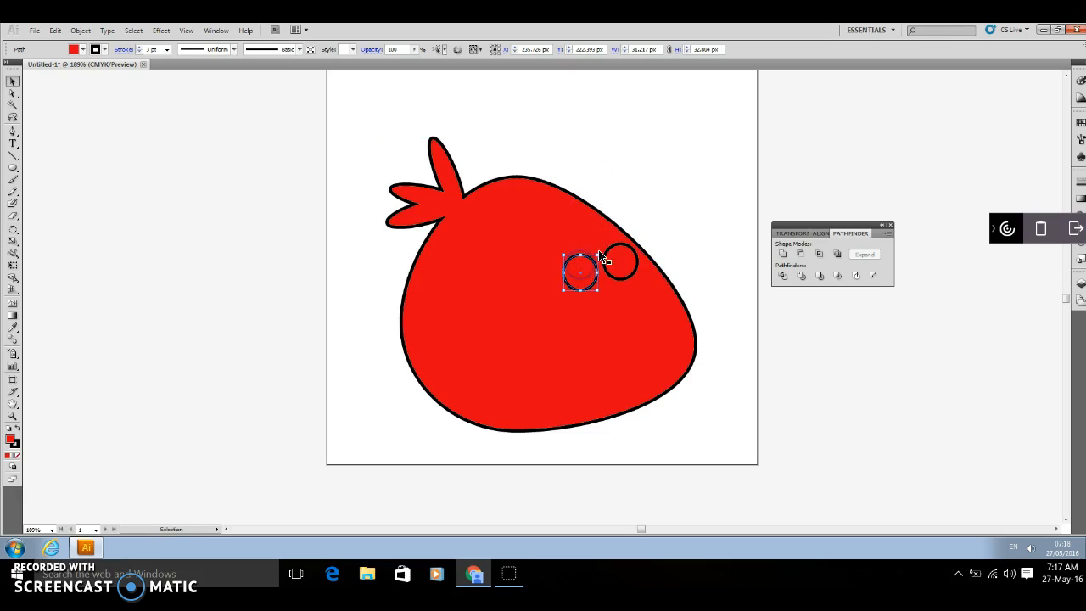
Step: Enlarge the left eye ellipse to about 39 × 39 px and shift the right eye ellipse slightly upward
left_click(624, 266)
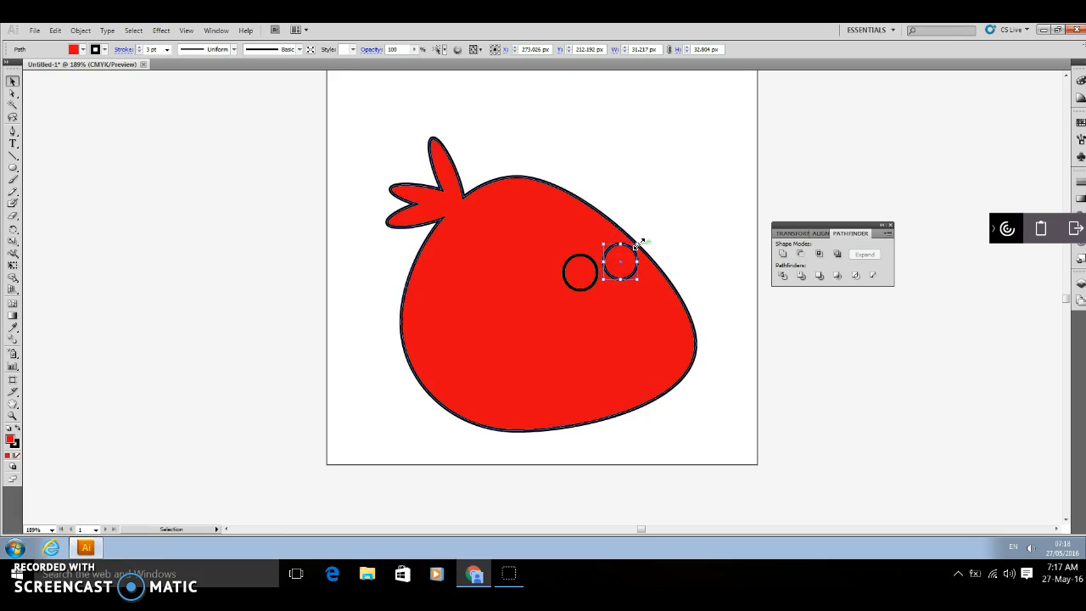
left_click(582, 268)
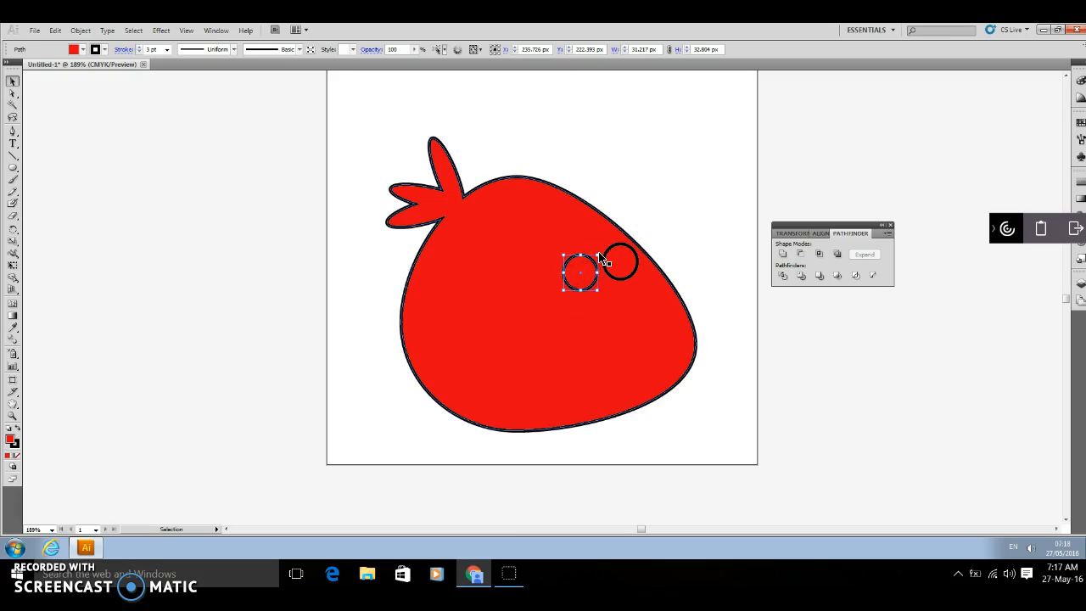
left_click_drag(597, 254, 608, 246)
left_click(634, 252)
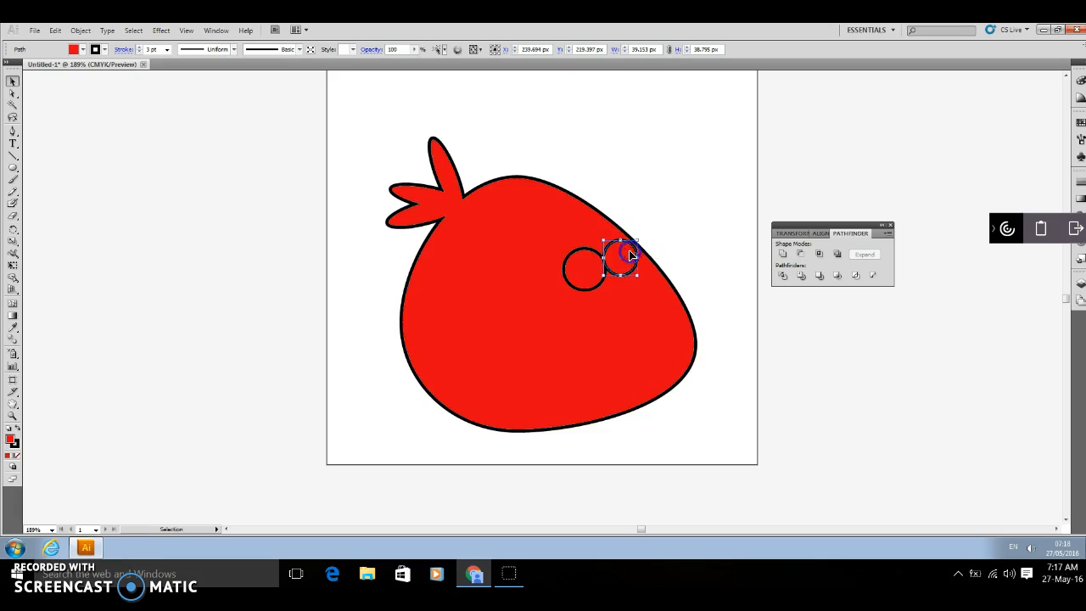
Step: Select both eye ellipses and fill them with white
left_click(587, 263)
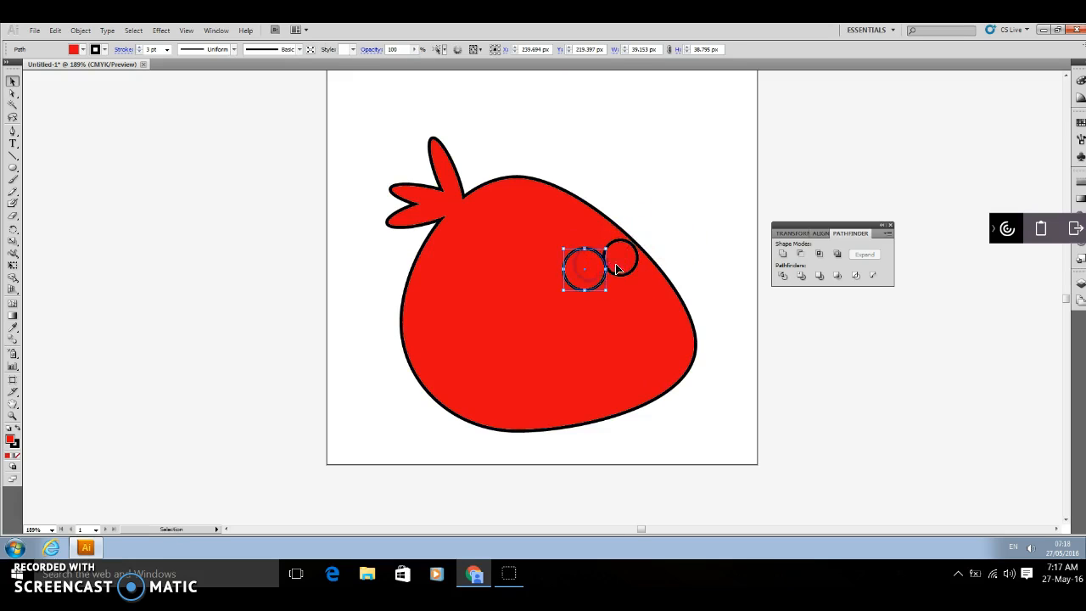
left_click(619, 261, "shift")
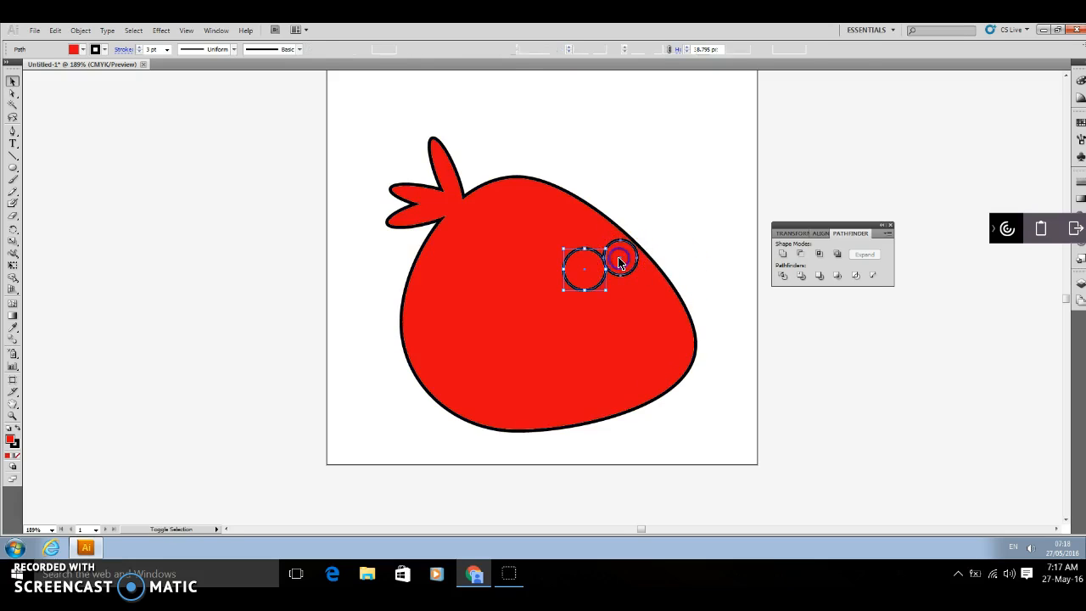
left_click(83, 50)
left_click(19, 60)
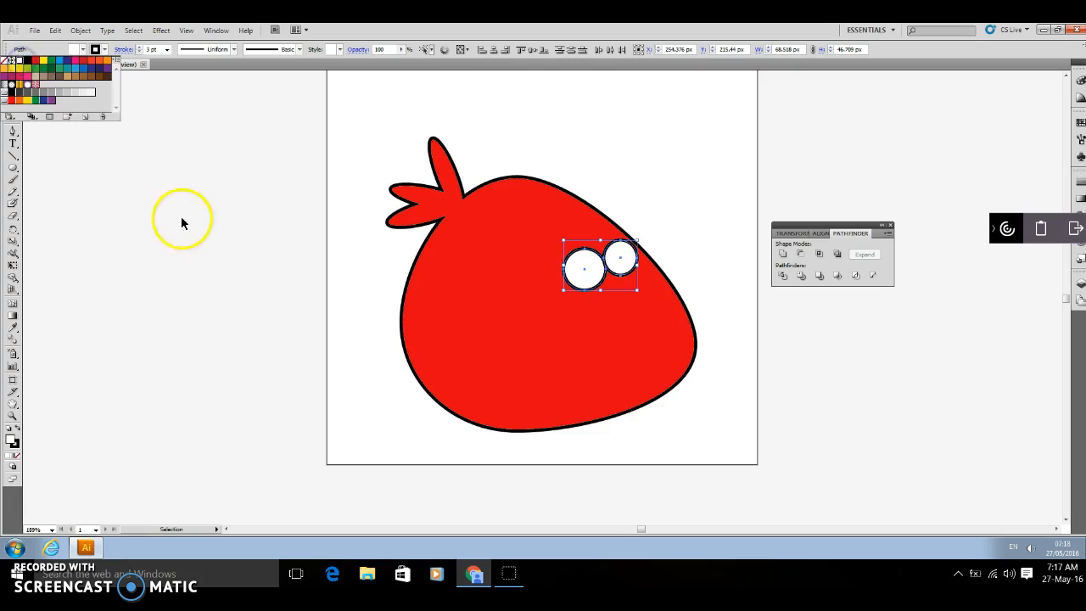
left_click(181, 219)
left_click(214, 213)
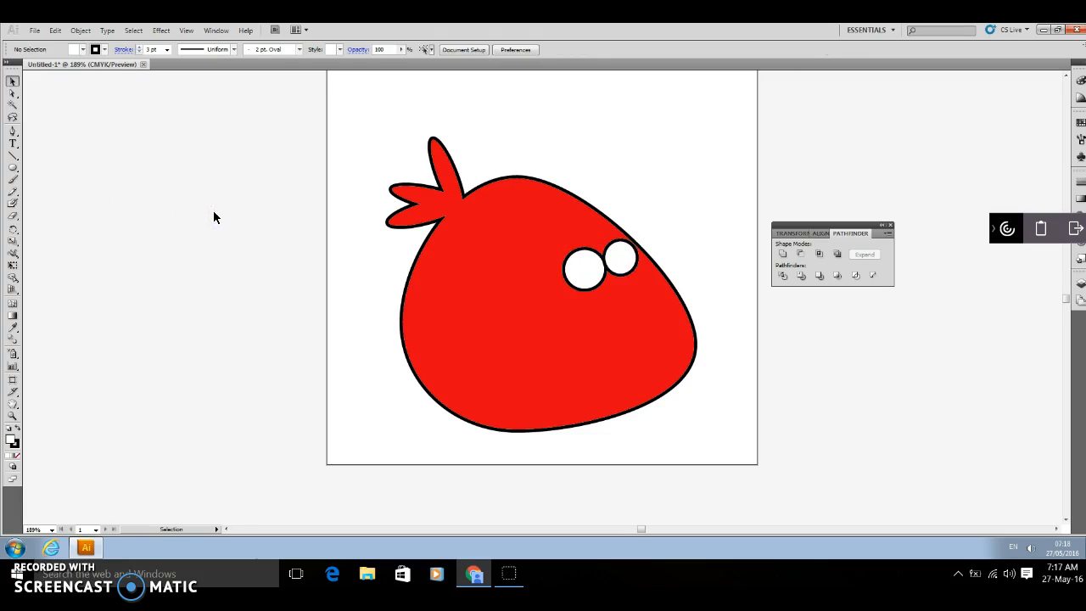
Step: Draw a tiny ellipse about 10 × 11 px near the artboard's upper-left corner and place a copy beside it
left_click(13, 167)
left_click_drag(369, 94, 370, 100)
key("v")
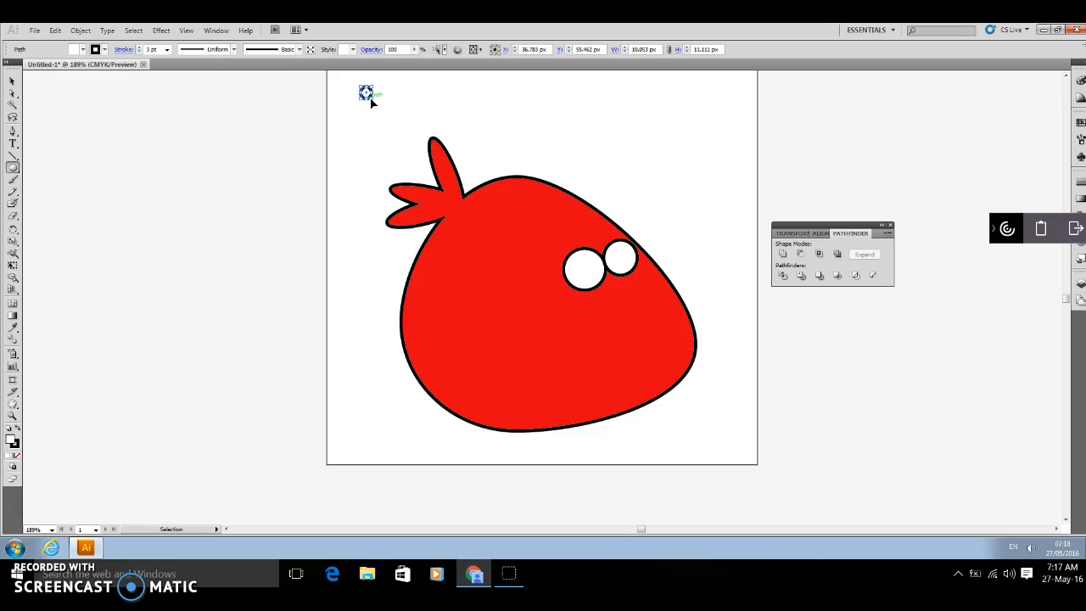
left_click(15, 85)
left_click(492, 320)
left_click(543, 296)
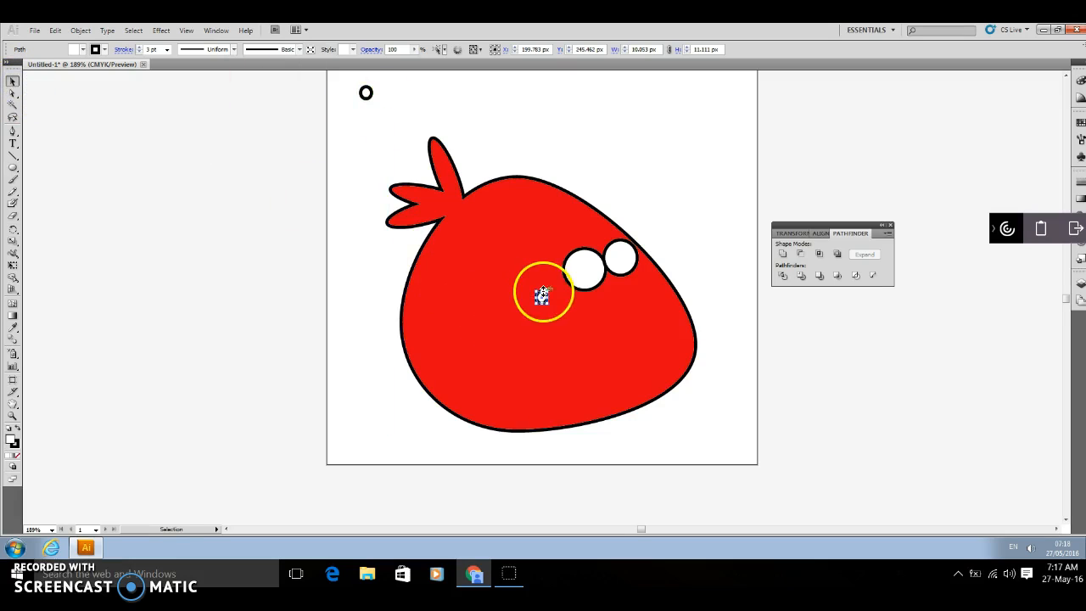
left_click_drag(532, 273, 400, 96)
Step: Select both tiny ellipses and fill them with black
left_click(365, 93, "shift")
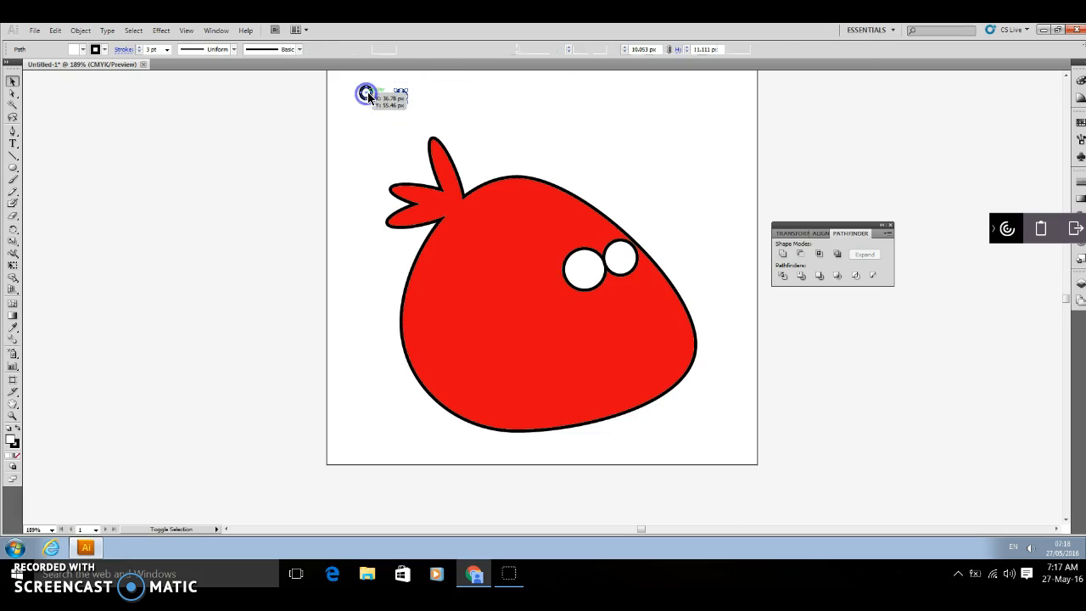
left_click(84, 53)
left_click(27, 61)
left_click(381, 114)
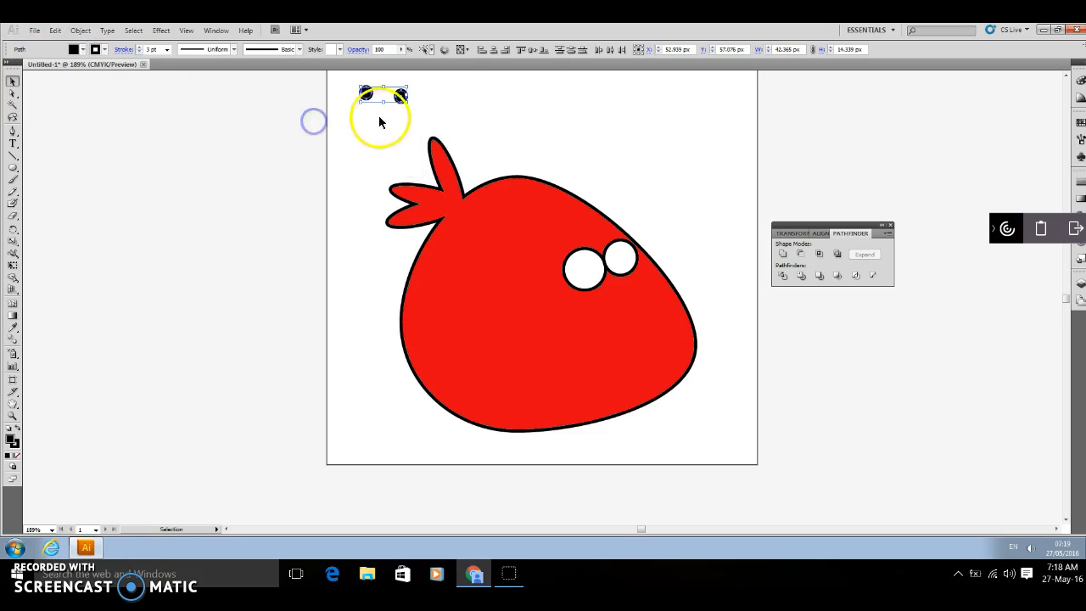
Step: Move the two black ellipses into the white eyes as pupils, one in each eye, facing each other
left_click(370, 91)
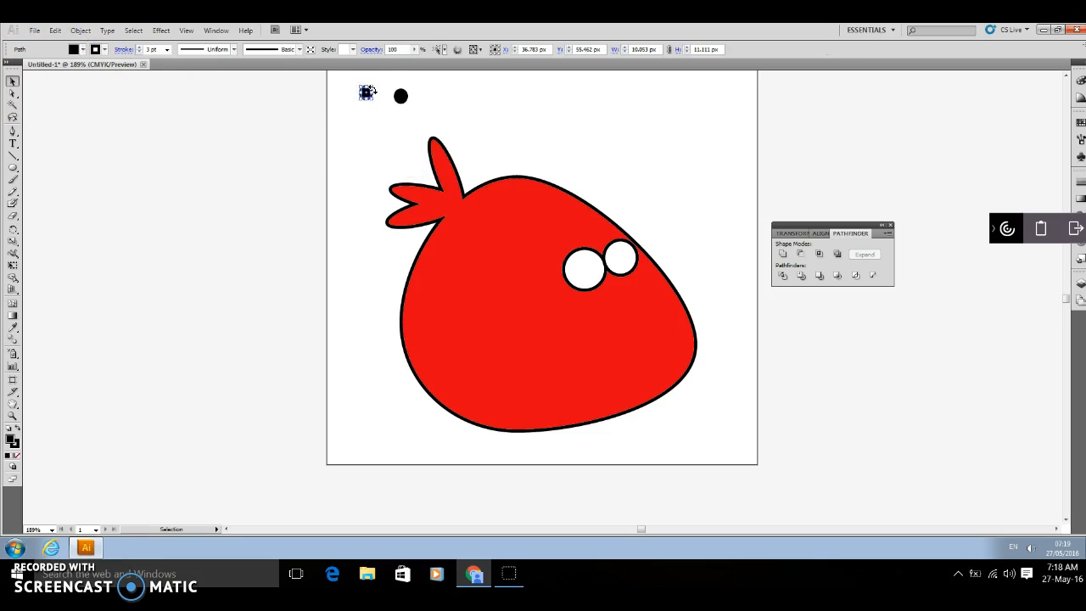
left_click_drag(371, 85, 618, 266)
left_click_drag(405, 99, 596, 268)
left_click(676, 174)
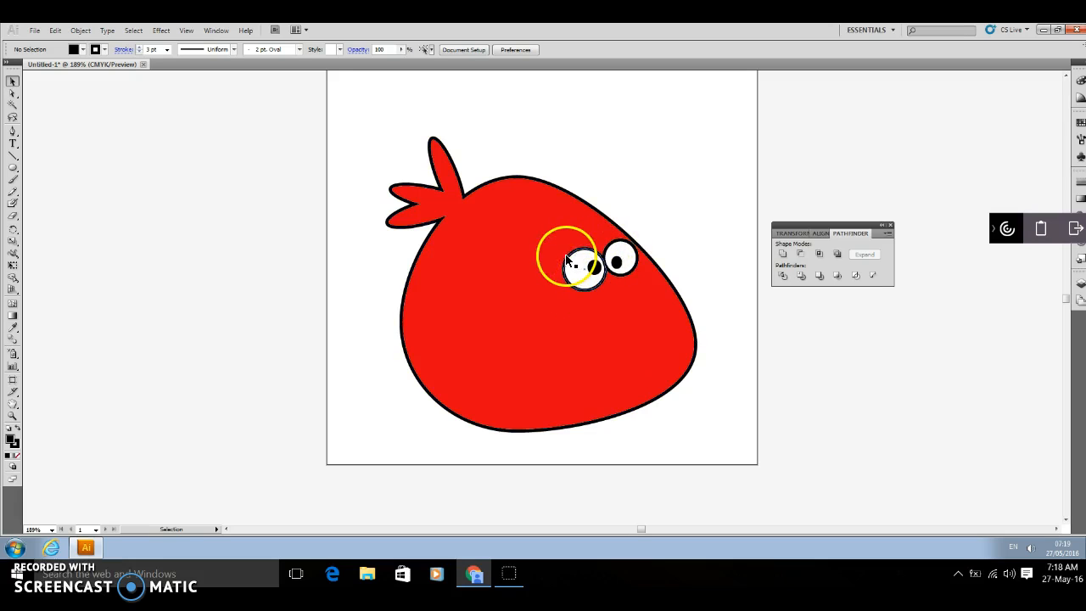
Step: Flatten the tops of both white eyes by moving each one's top anchor point slightly downward with Direct Selection
left_click(13, 94)
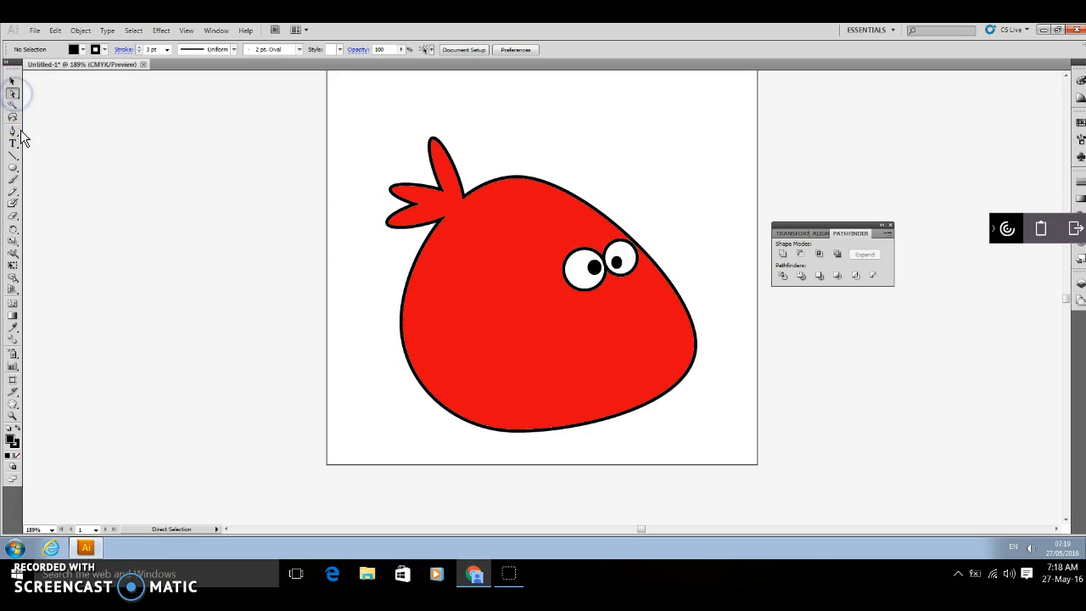
left_click(581, 253)
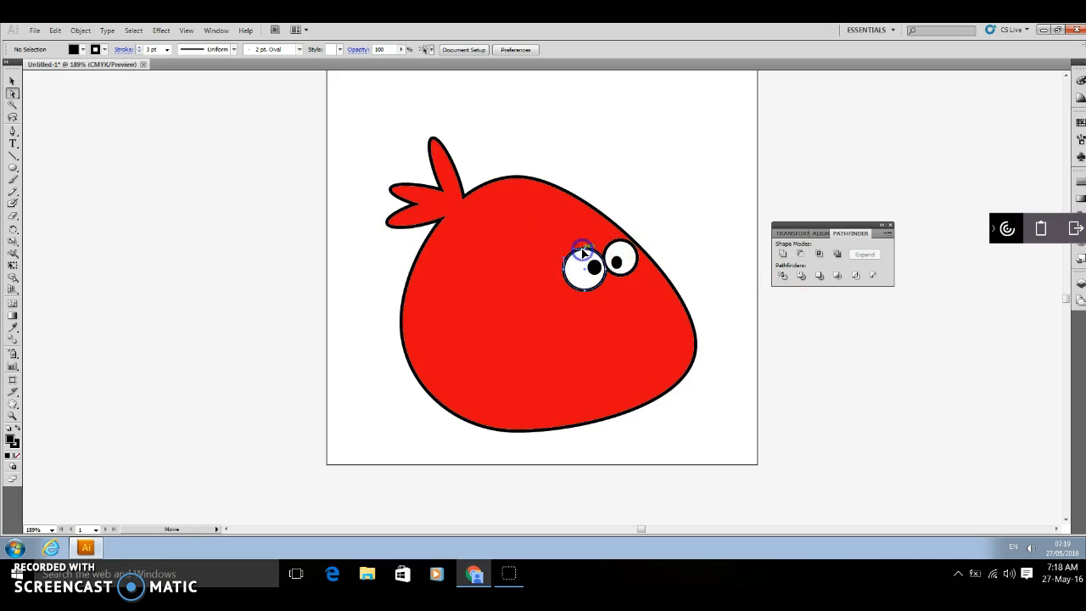
left_click_drag(585, 252, 586, 256)
left_click(622, 253)
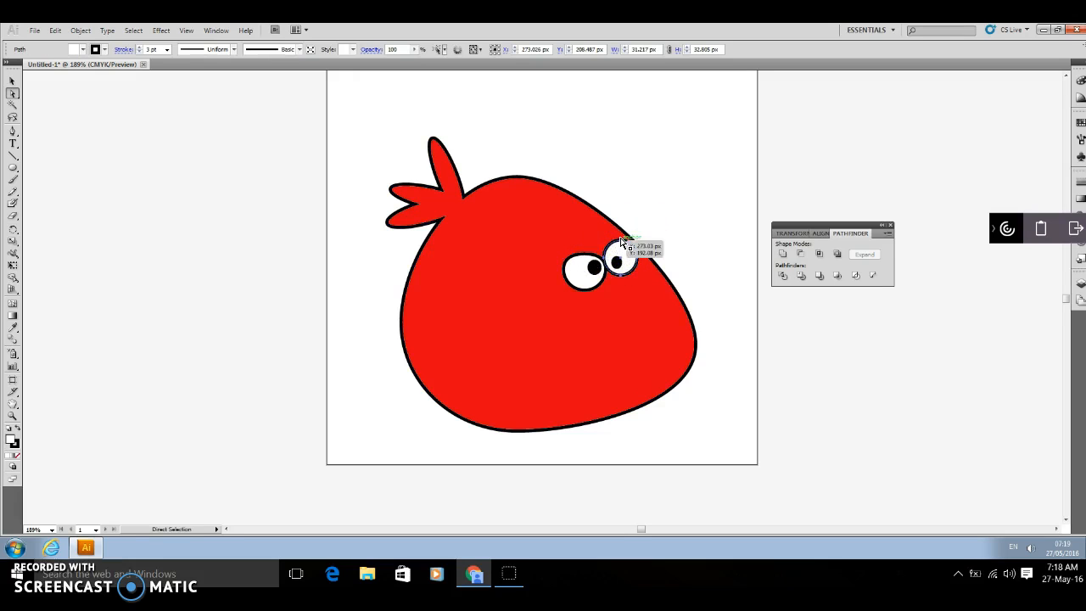
left_click_drag(621, 244, 622, 252)
left_click(622, 248)
left_click(685, 229)
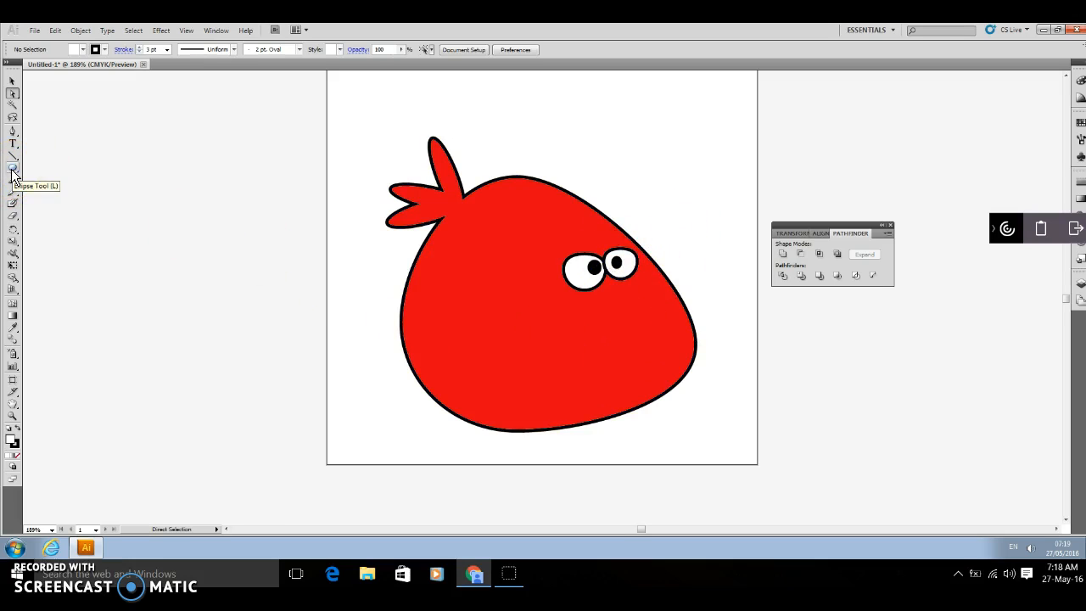
Step: Draw a rectangle about 115 × 26 px above the red body and fill it with black
left_click_drag(13, 173, 51, 171)
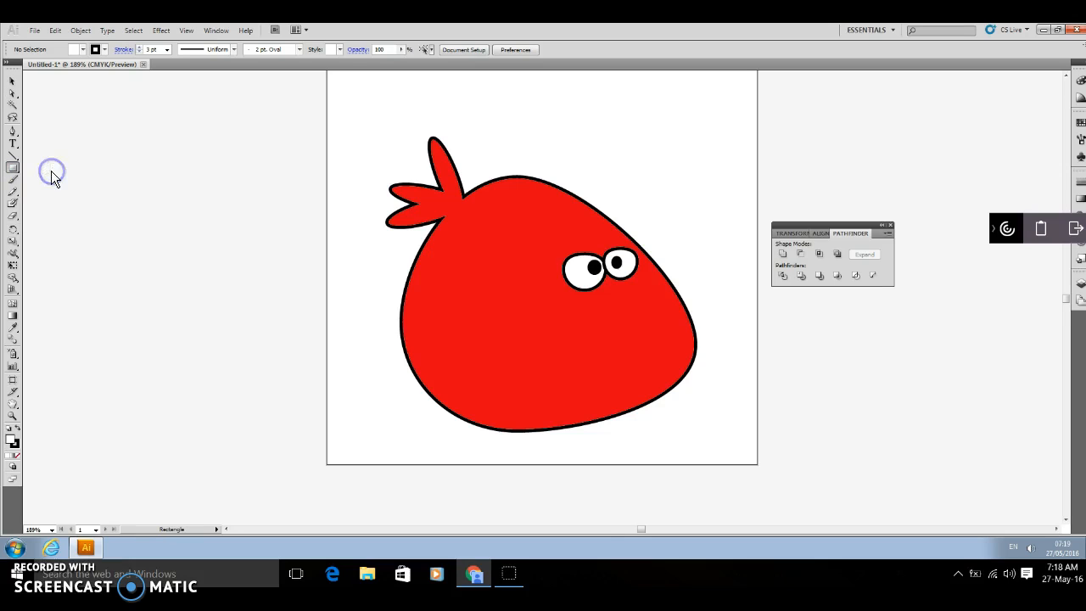
mouse_move(497, 89)
left_mouse_down()
mouse_move(587, 137)
mouse_move(639, 116)
mouse_move(622, 116)
left_mouse_up()
left_click(100, 49)
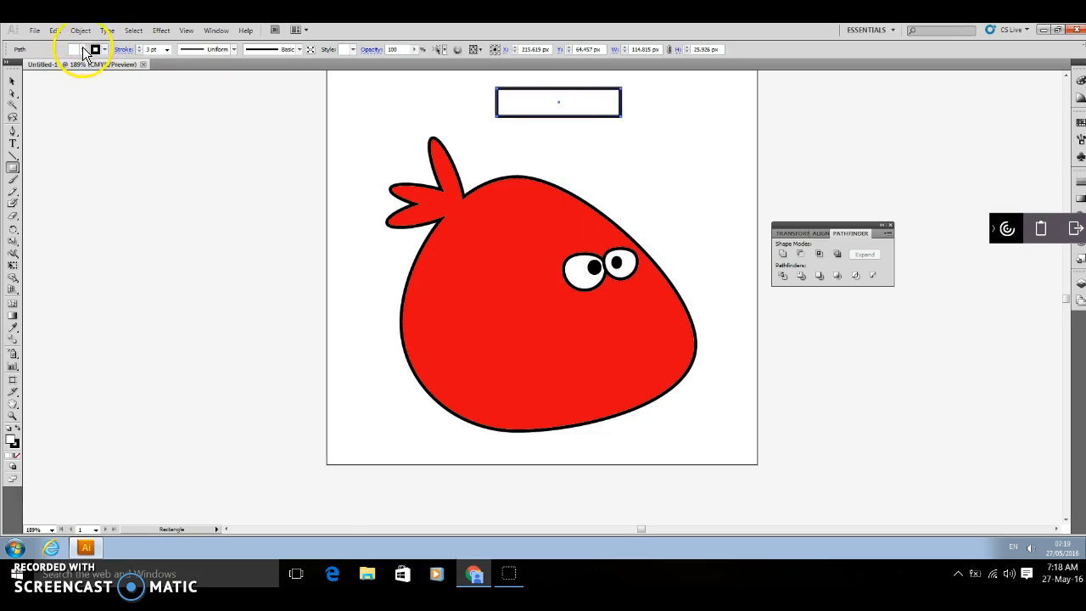
left_click(85, 51)
left_click(20, 61)
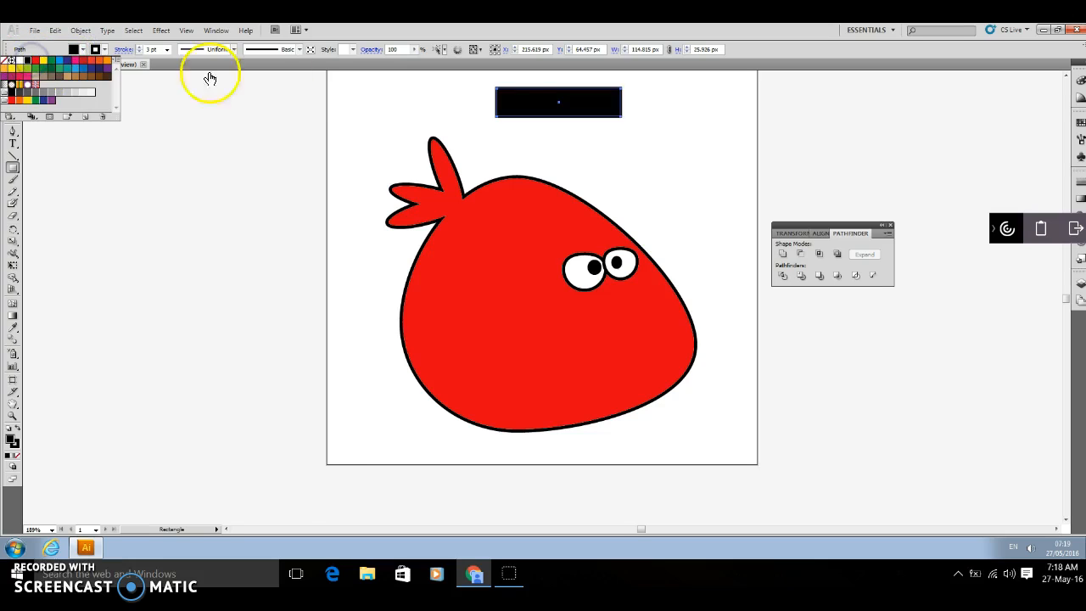
left_click(36, 150)
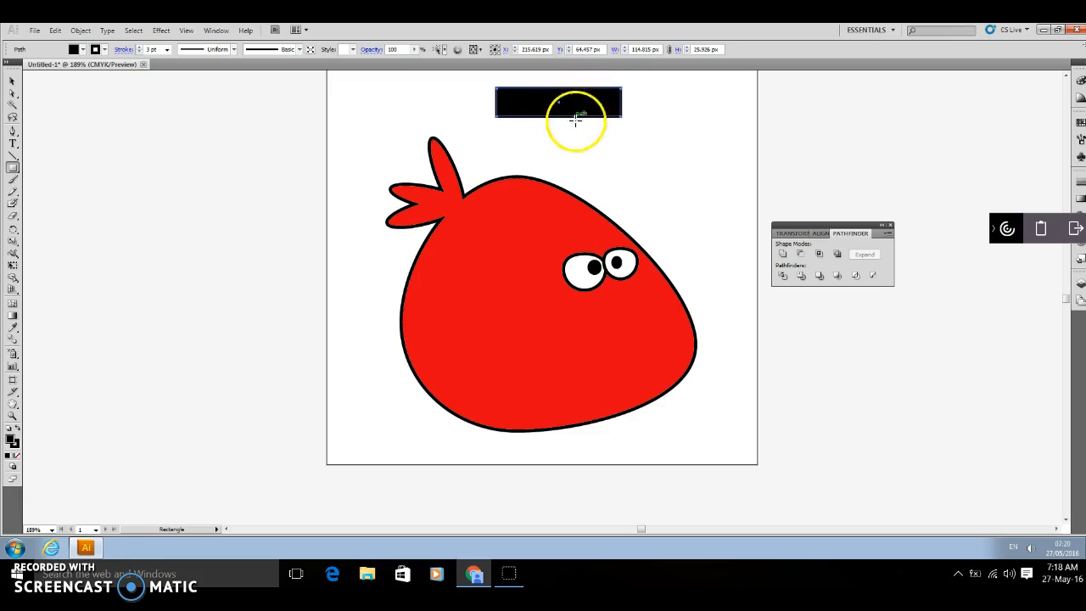
Step: Taper the black rectangle toward its left end by moving its upper-left anchor point down and its lower-left anchor point up with Direct Selection
left_click(15, 95)
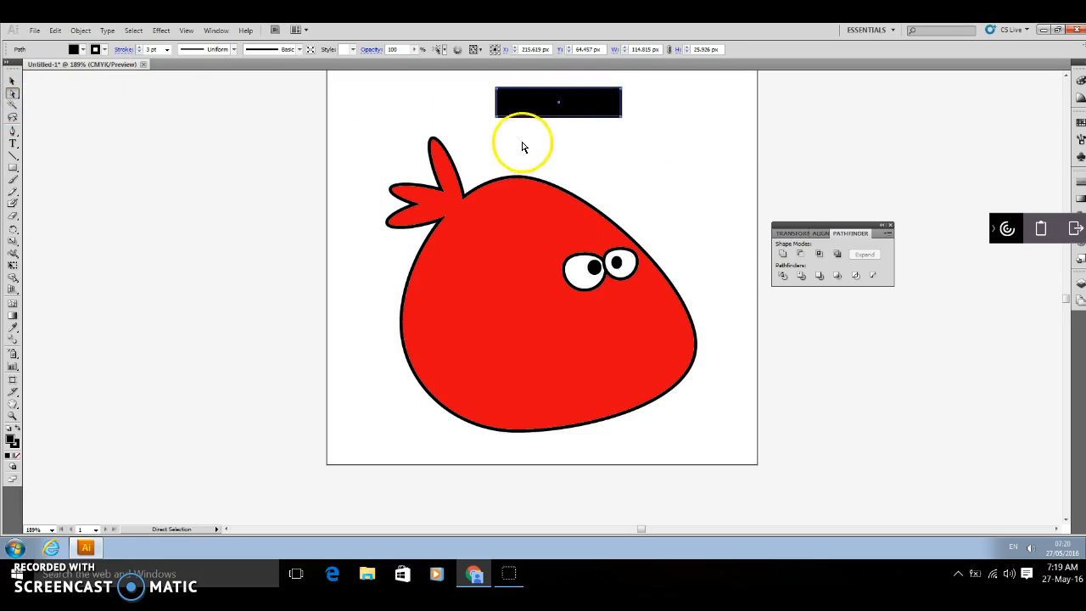
left_click(499, 92)
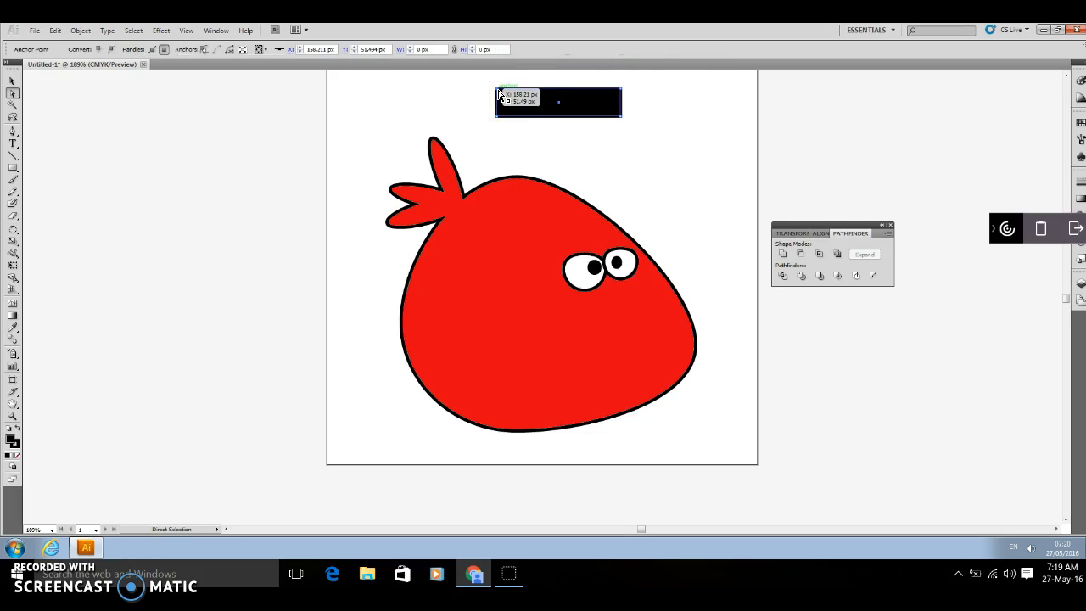
left_click_drag(498, 89, 499, 91)
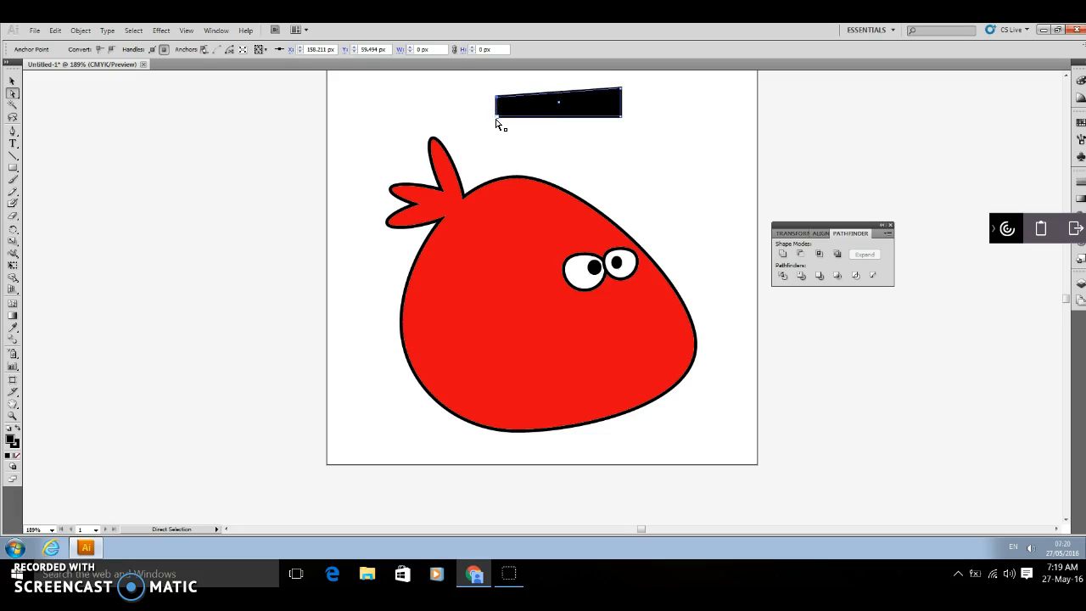
left_click(497, 116)
key("Up")
key("Up")
key("Up")
key("Up")
key("Up")
key("Up")
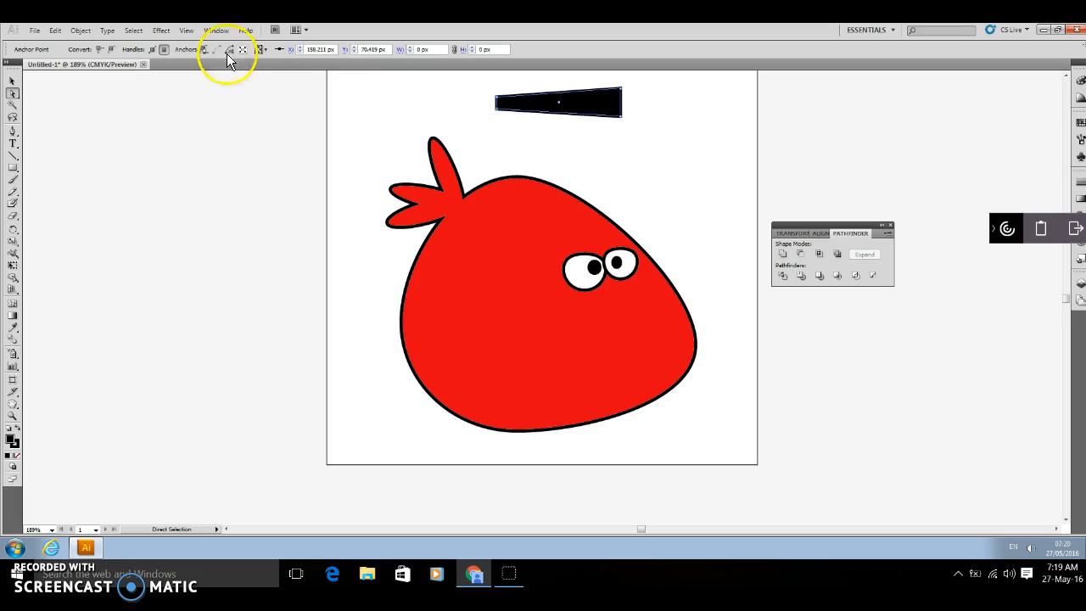
Step: Move the tapered black shape above the right eye, then shrink and rotate it into a slanted brow about 46 × 40 px
left_click(13, 81)
left_click_drag(565, 101, 654, 211)
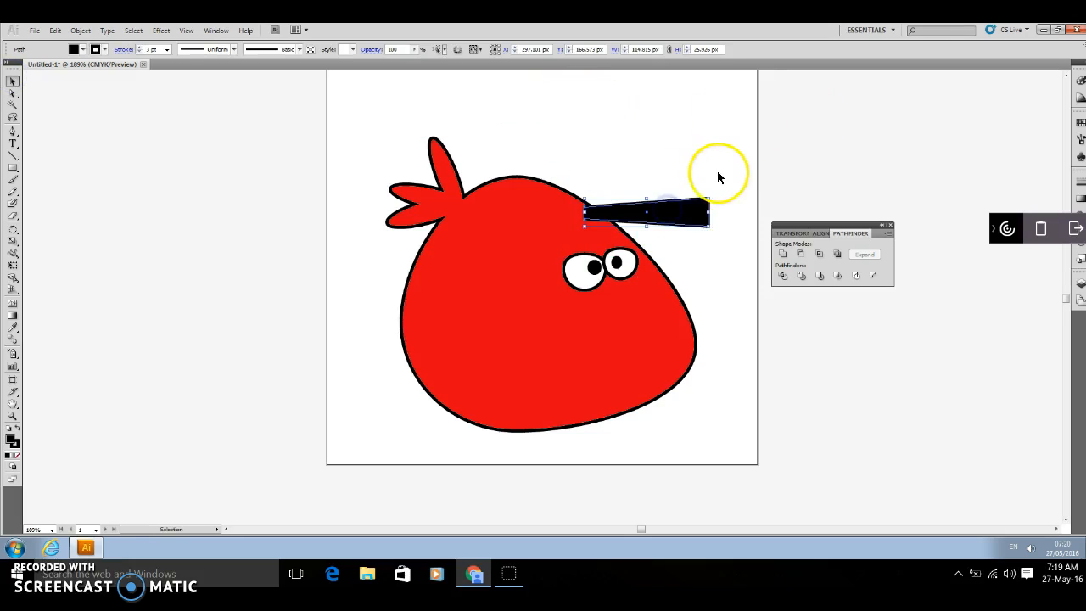
left_click_drag(712, 186, 632, 242)
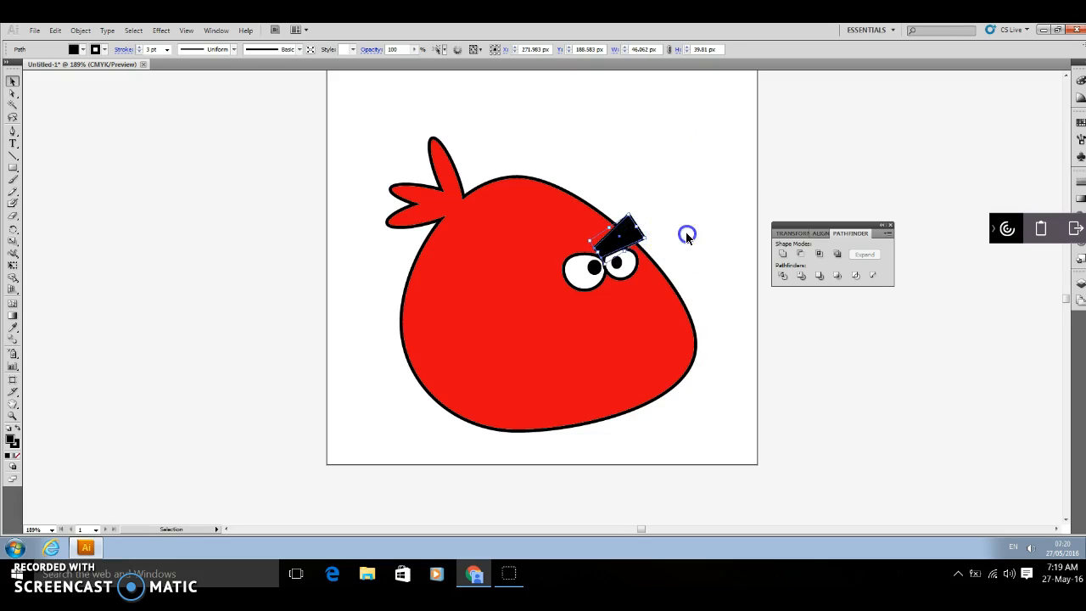
left_click(686, 236)
left_click(635, 240)
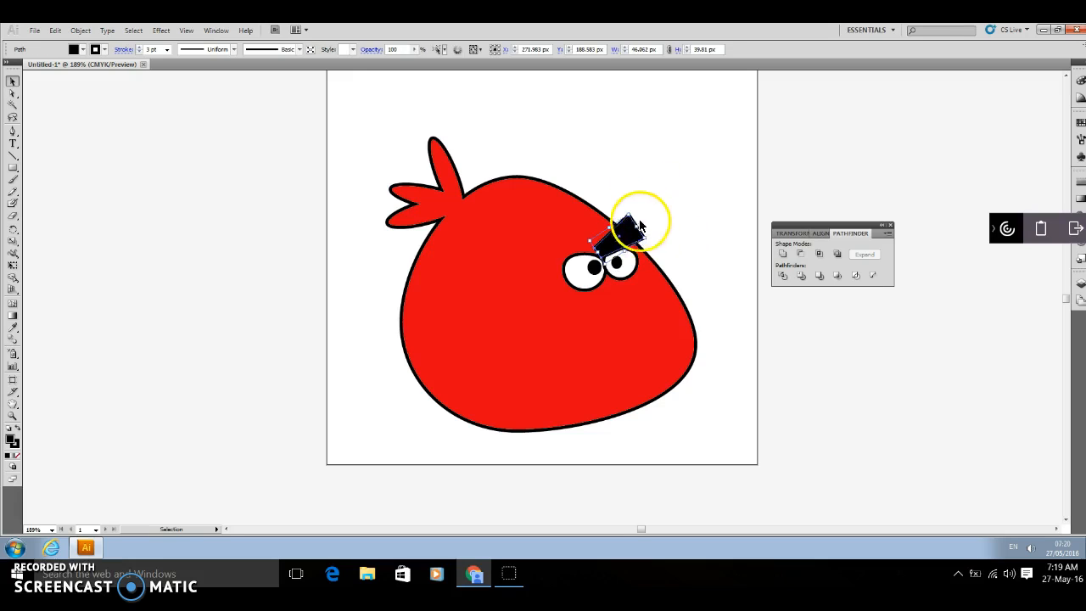
left_click(663, 118)
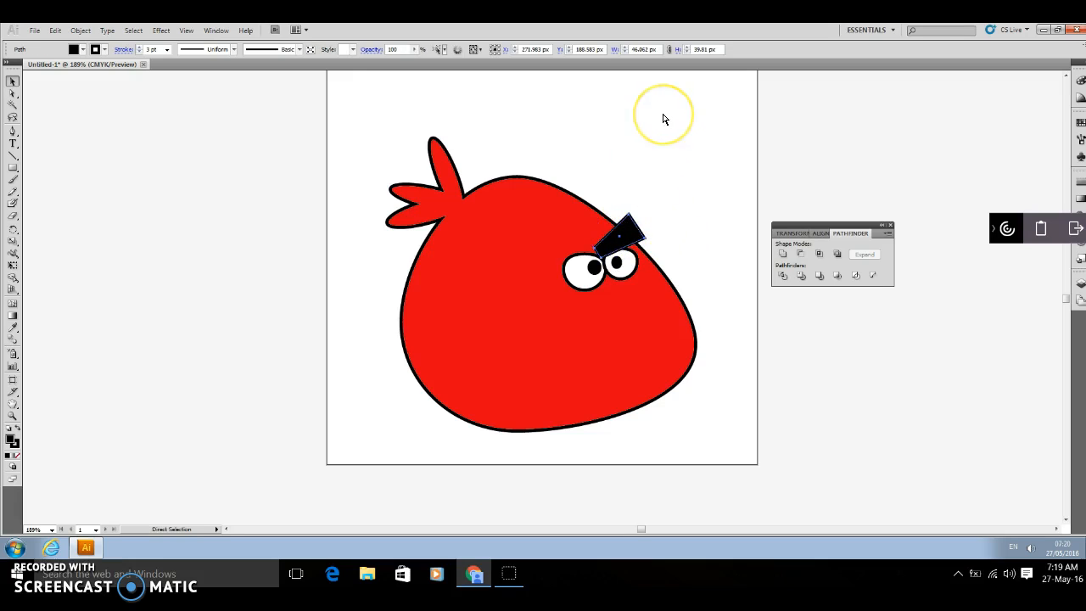
Step: Paste a copy of the black brow and reflect it across the vertical axis
key("ctrl+v")
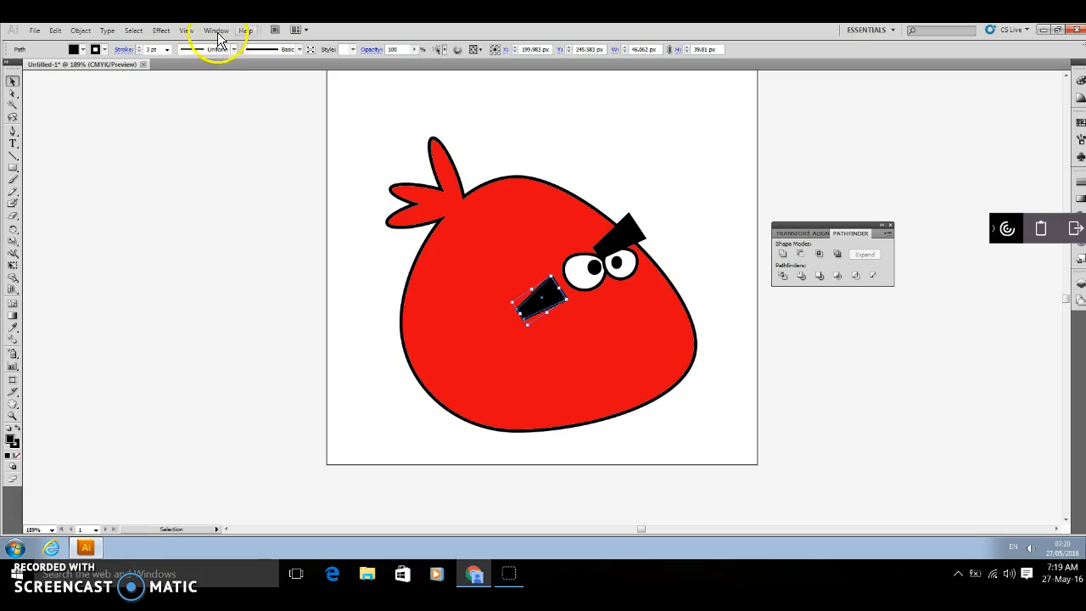
left_click(80, 31)
mouse_move(142, 47)
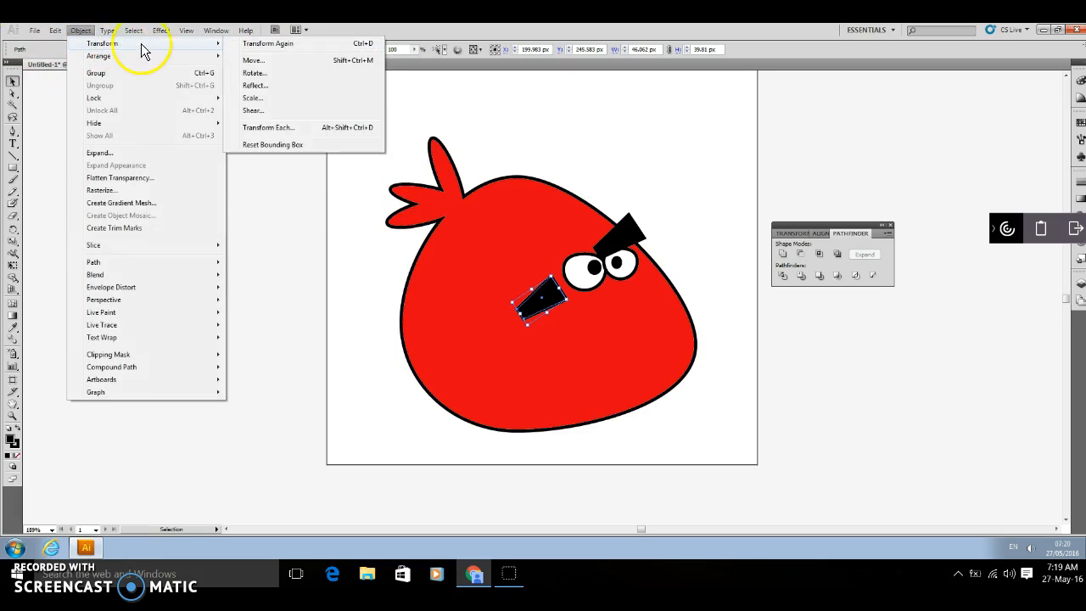
left_click(262, 86)
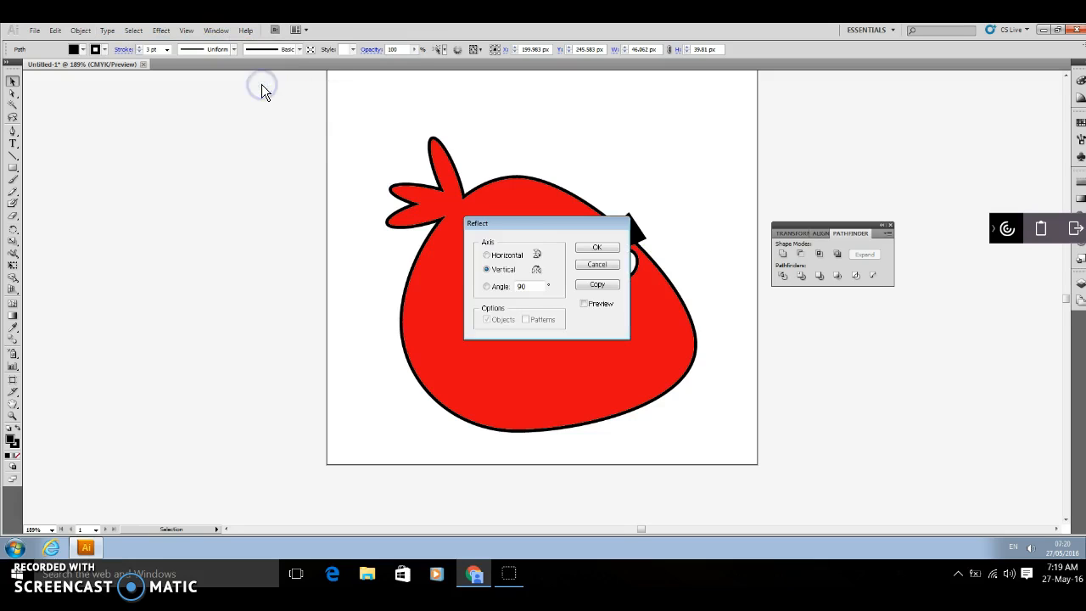
left_click(594, 247)
Step: Place the mirrored brow above the left eye, touching the other brow, and enlarge and rotate it to about 64 × 48 px
left_click_drag(547, 309, 592, 250)
mouse_move(585, 200)
left_mouse_down()
mouse_move(560, 213)
mouse_move(575, 205)
left_mouse_up()
mouse_move(543, 239)
left_mouse_down()
mouse_move(510, 236)
mouse_move(546, 252)
left_mouse_up()
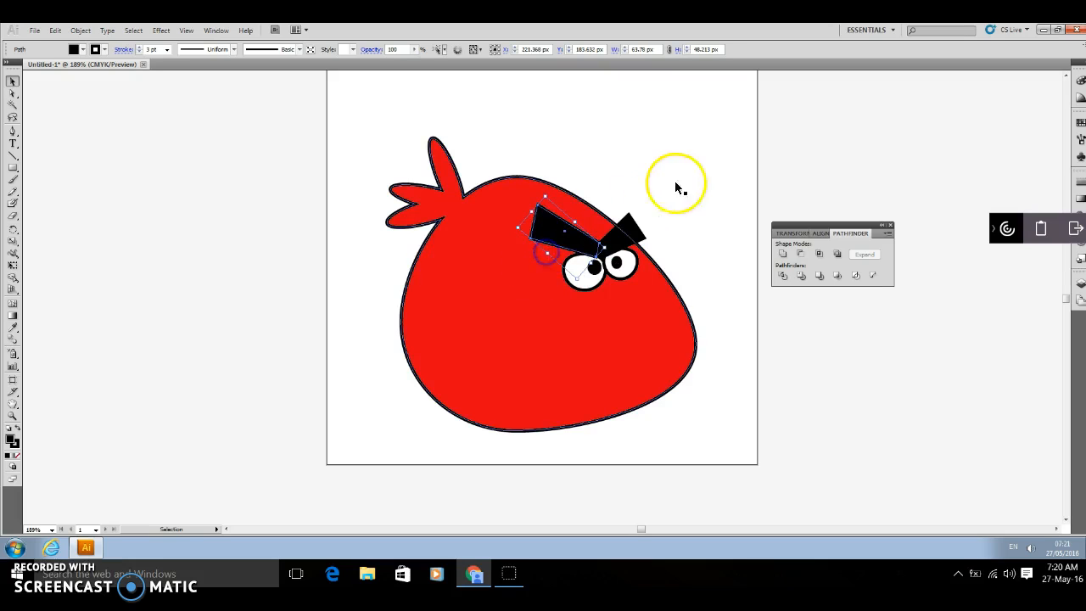
left_click(711, 150)
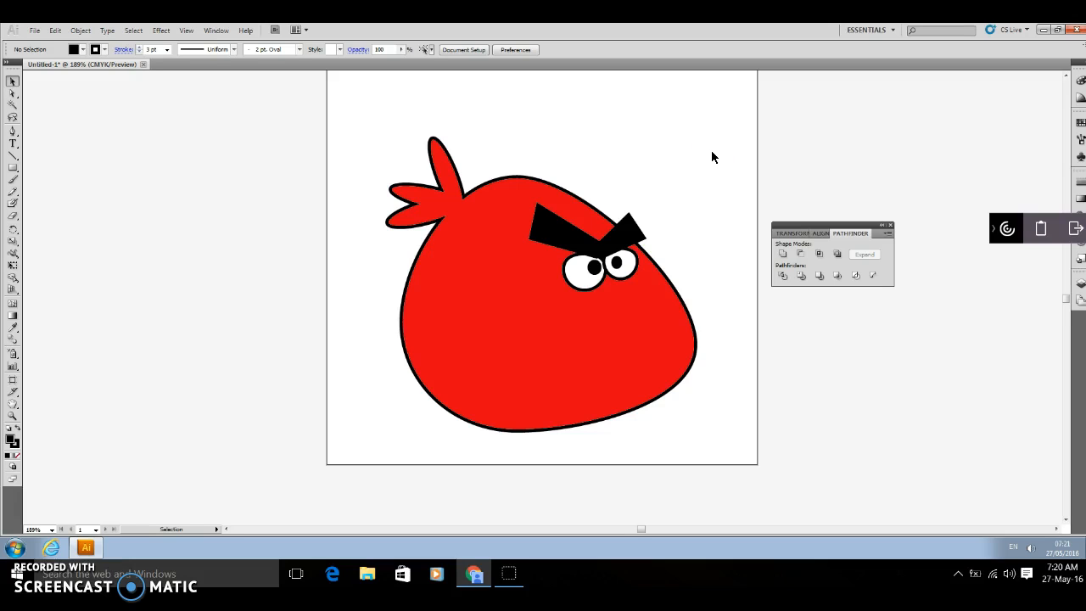
Step: Draw a wide ellipse about 190 × 76 px over the lower part of the red body as the belly
left_click(15, 169)
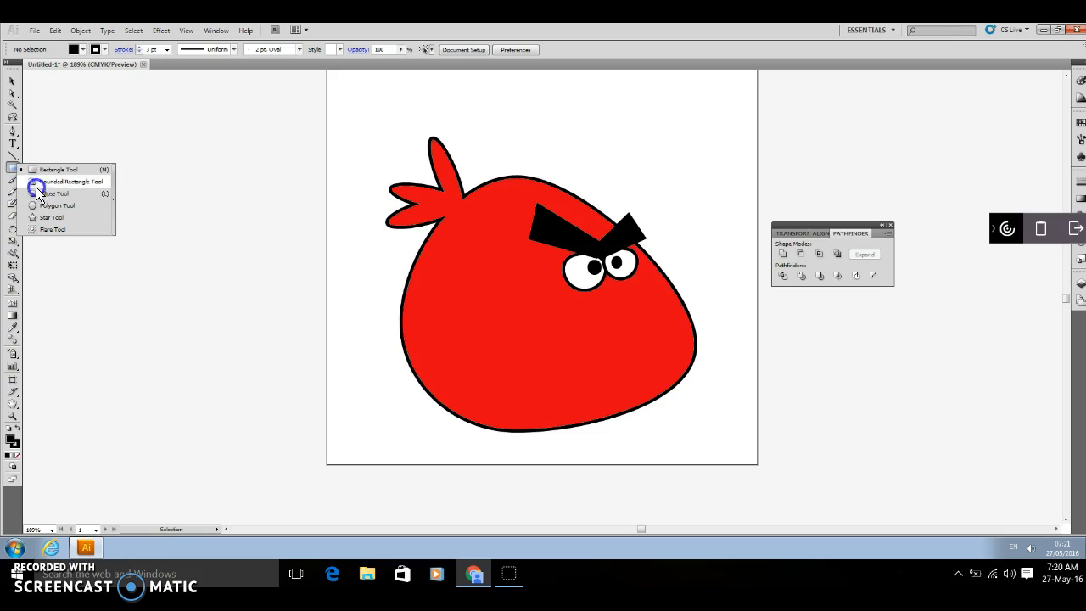
left_click(49, 195)
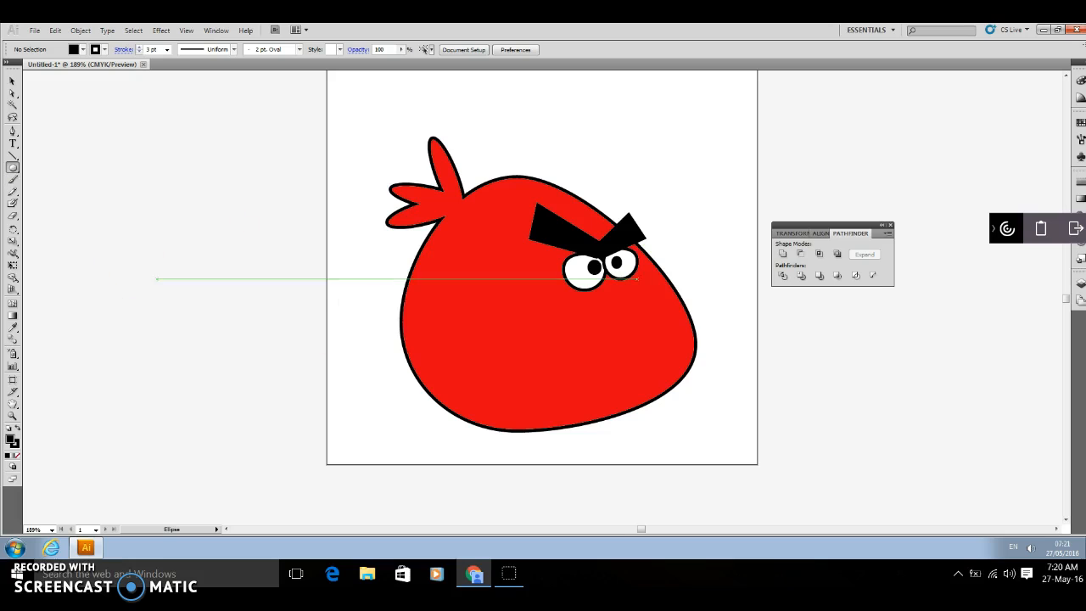
left_click_drag(439, 358, 645, 439)
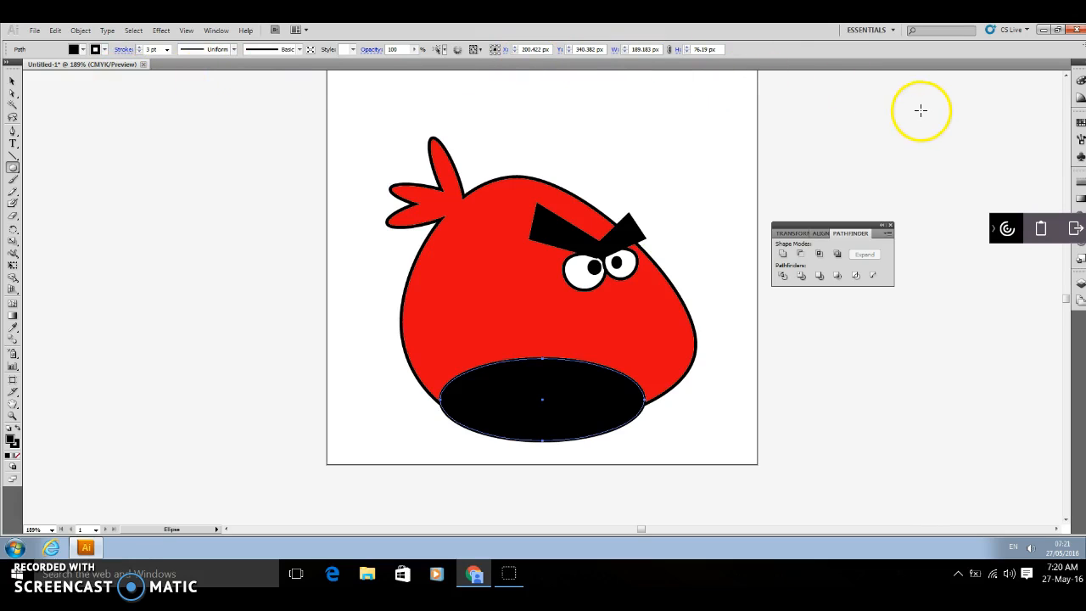
Step: Try lighter tints on the belly ellipse and settle on a salmon pink fill of C 0, M 56.86, Y 43.14, K 0
left_click(1080, 99)
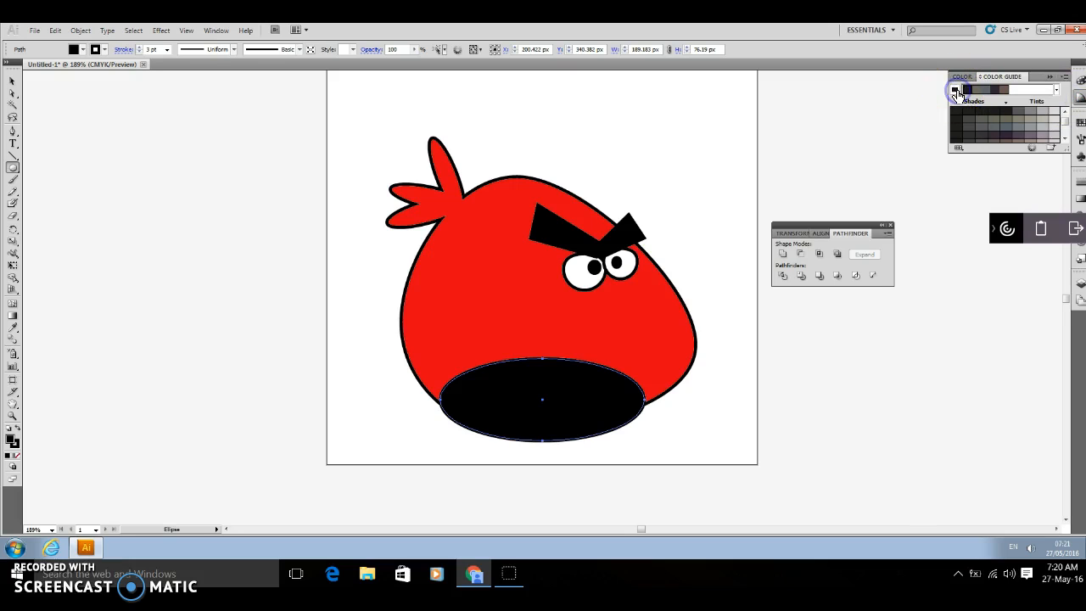
left_click(960, 78)
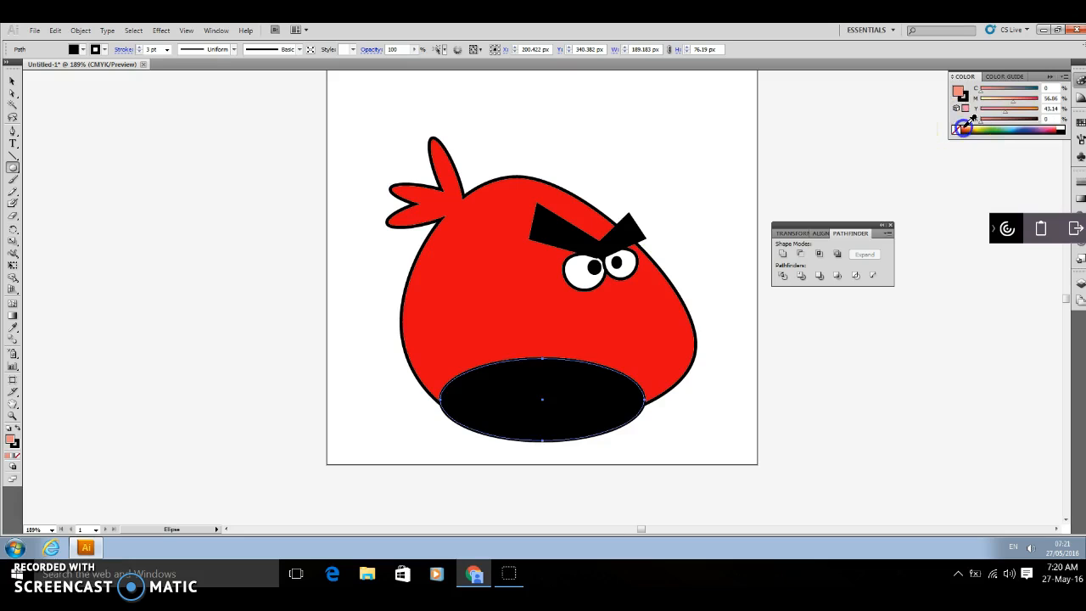
left_click(962, 129)
left_click(1007, 75)
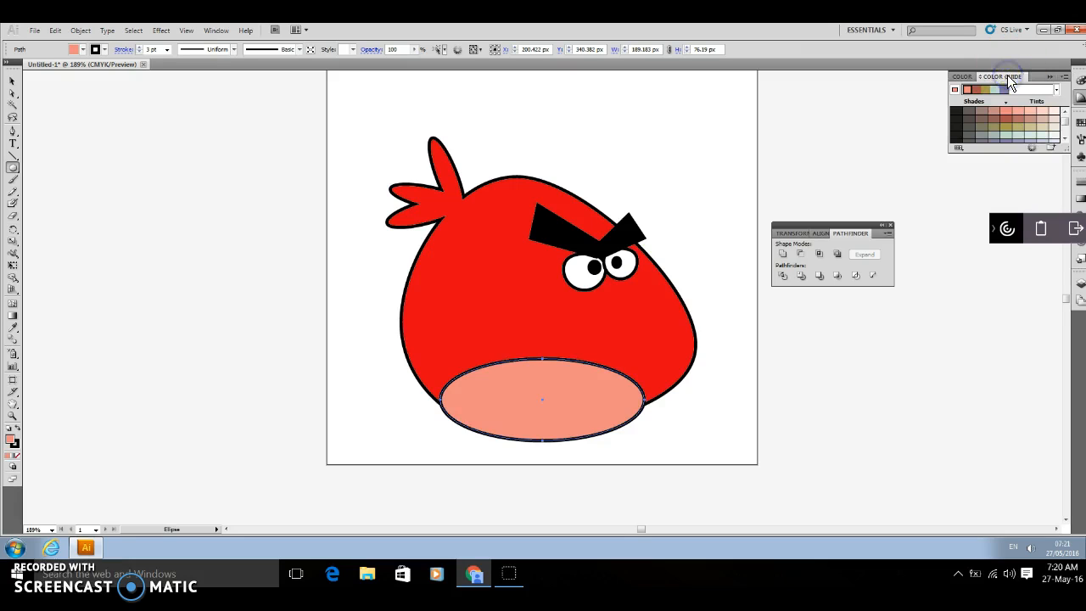
left_click(1017, 112)
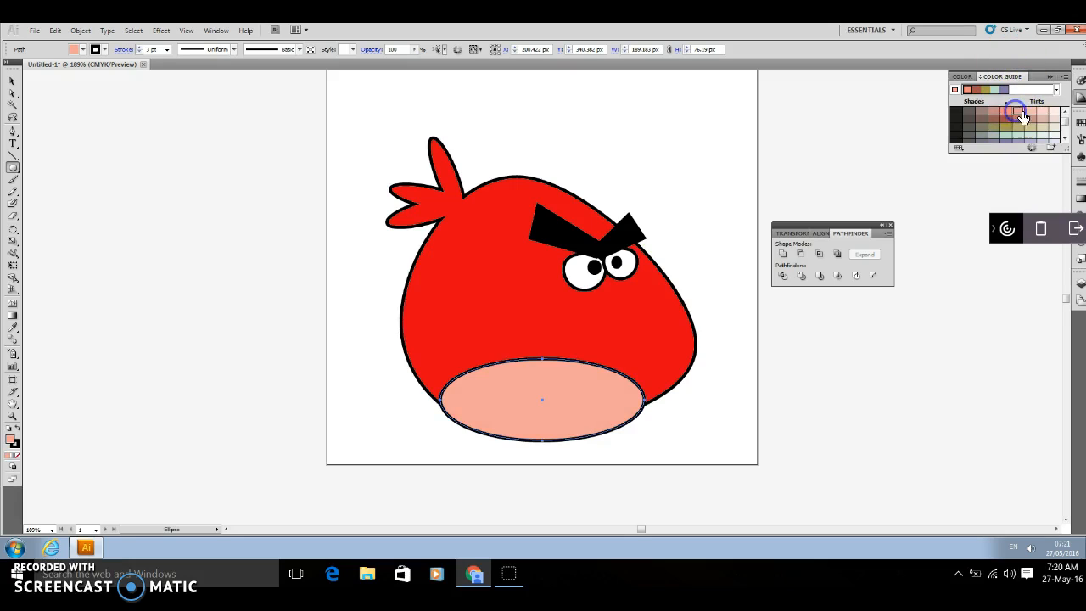
left_click(1043, 112)
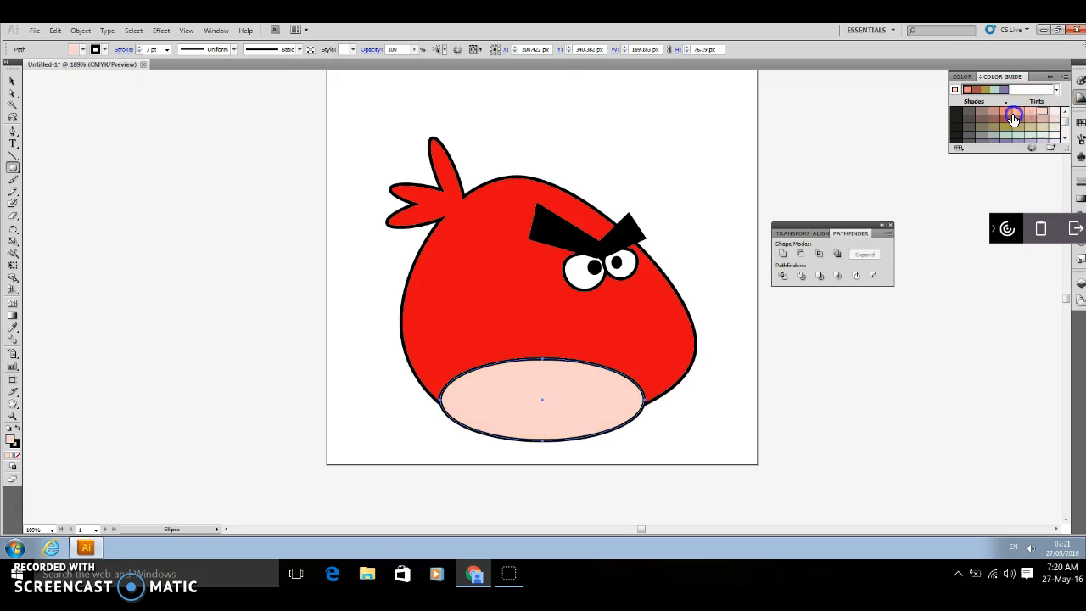
left_click(1004, 115)
left_click(1006, 115)
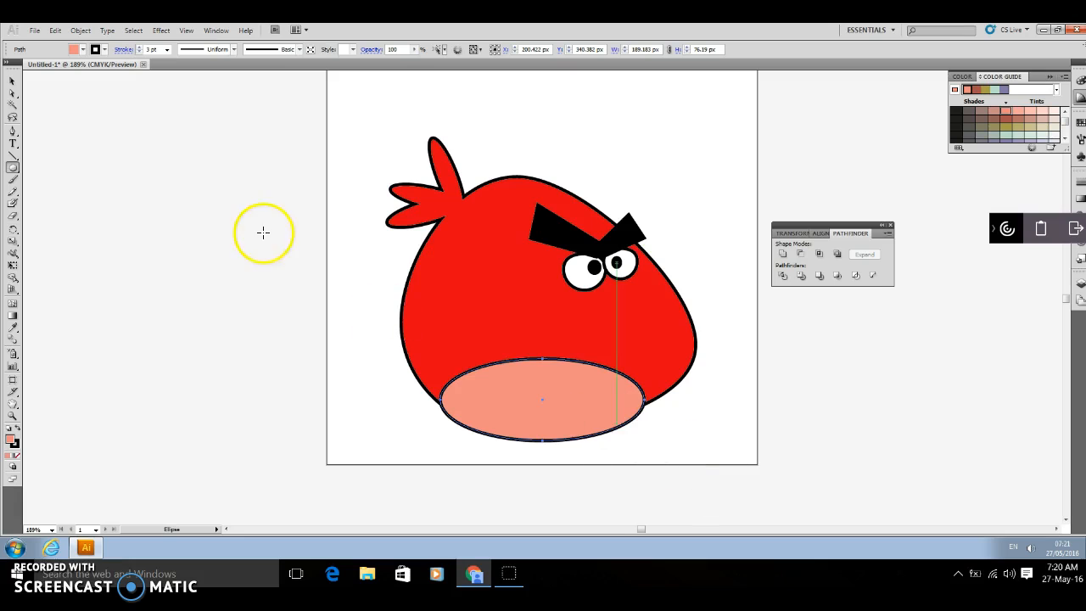
Step: Remove the belly ellipse's stroke and shift the ellipse slightly to the right
left_click(140, 52)
left_click(140, 51)
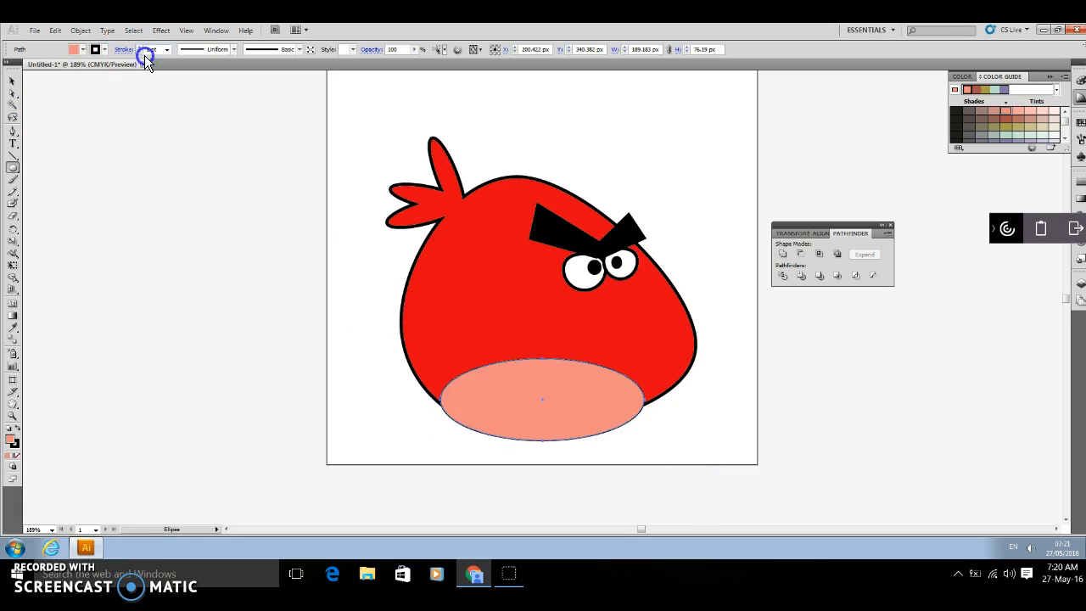
left_click(140, 52)
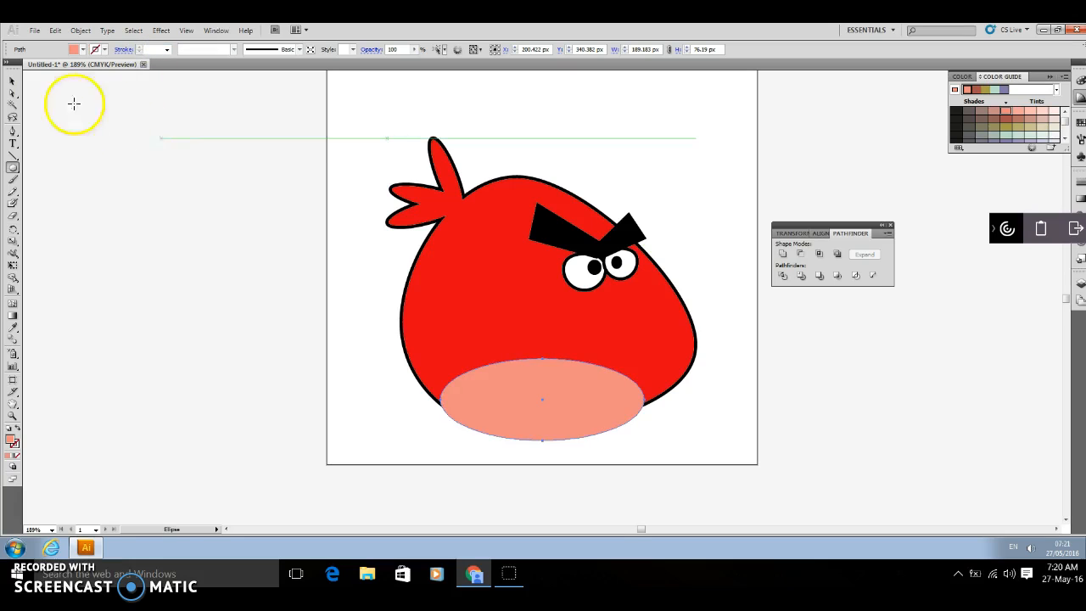
left_click(12, 83)
left_click_drag(611, 392, 619, 386)
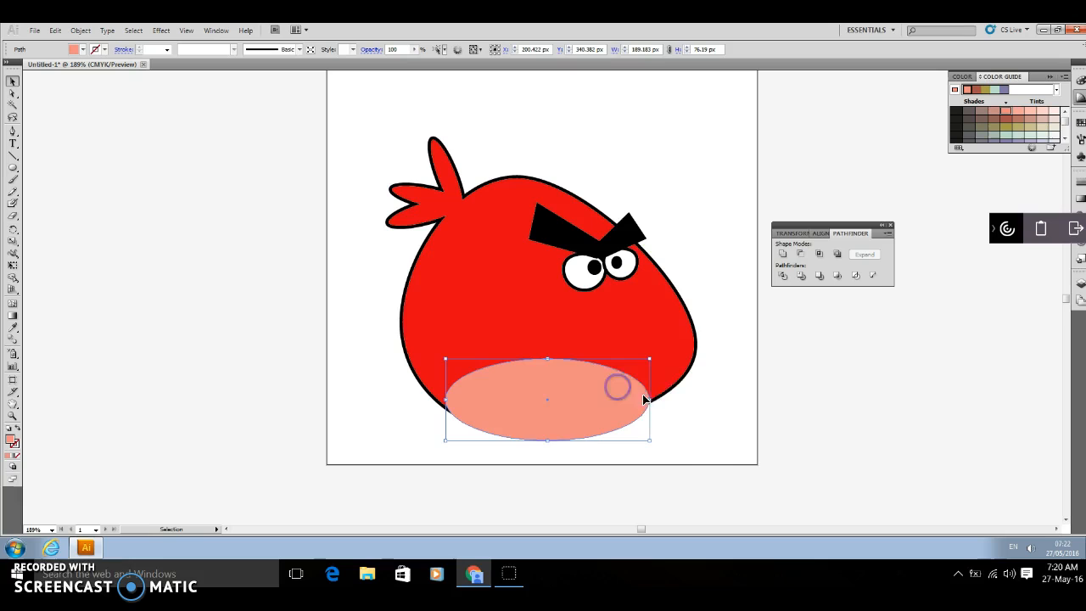
left_click(719, 438)
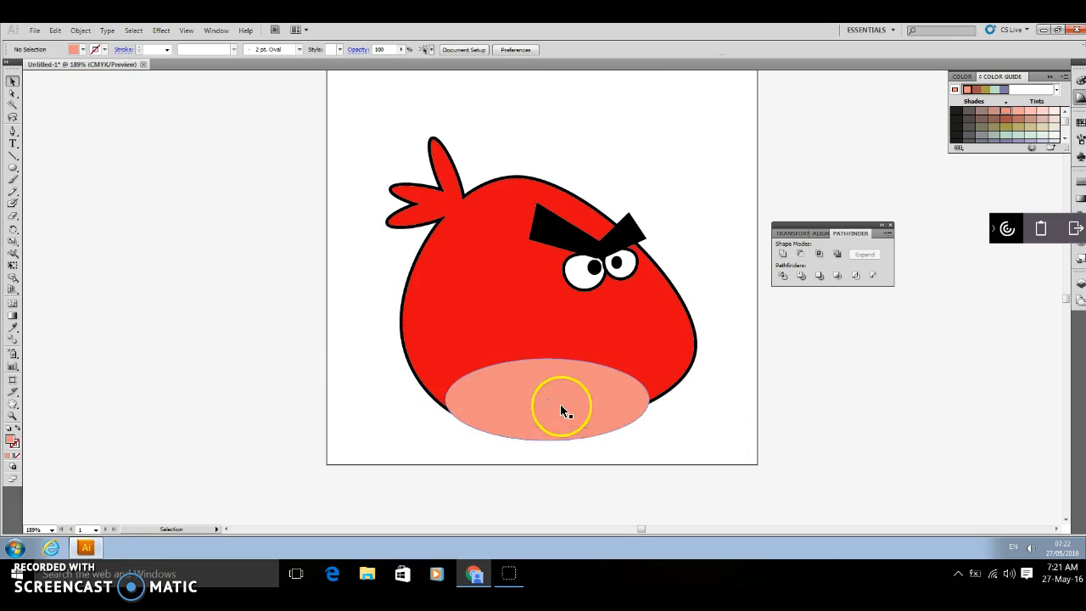
Step: Erase the parts of the pink belly that stick out below the body with the Eraser, following the body's lower outline
left_click(13, 218)
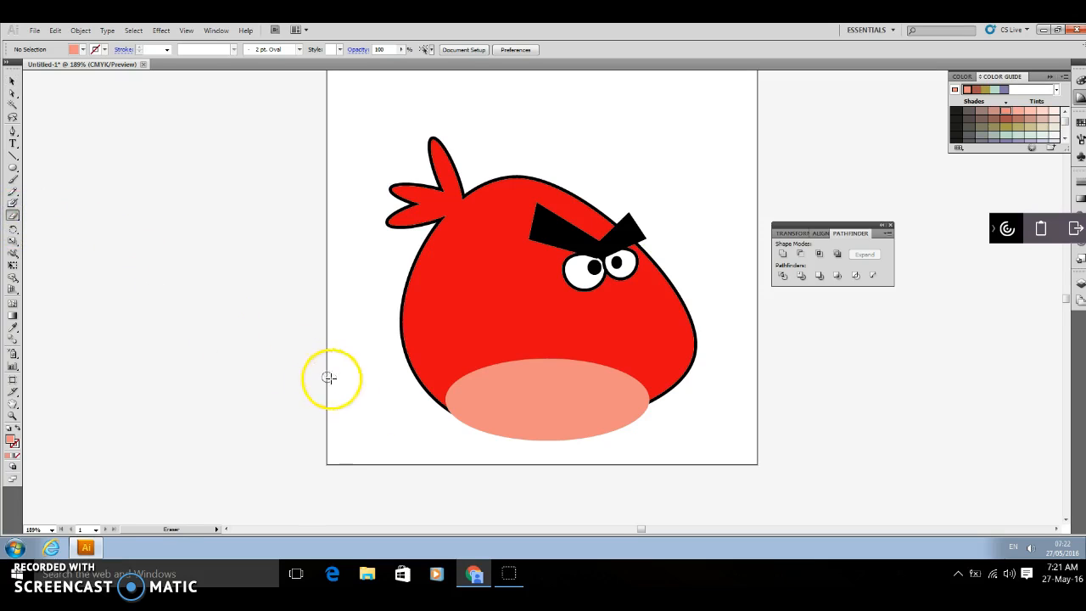
left_click(655, 406)
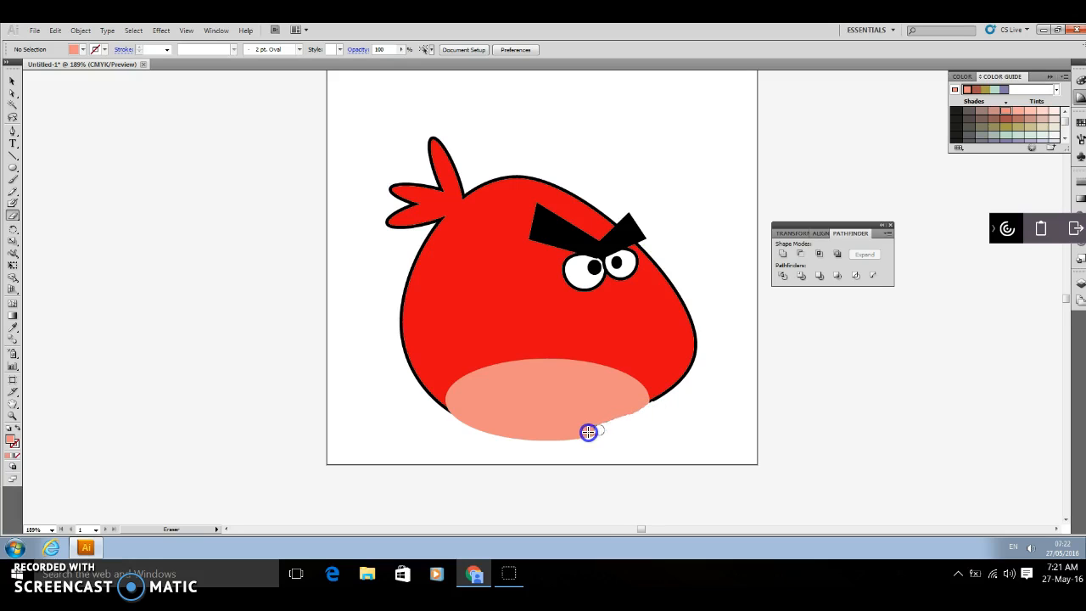
mouse_move(478, 437)
left_mouse_down()
mouse_move(440, 419)
mouse_move(549, 431)
left_mouse_up()
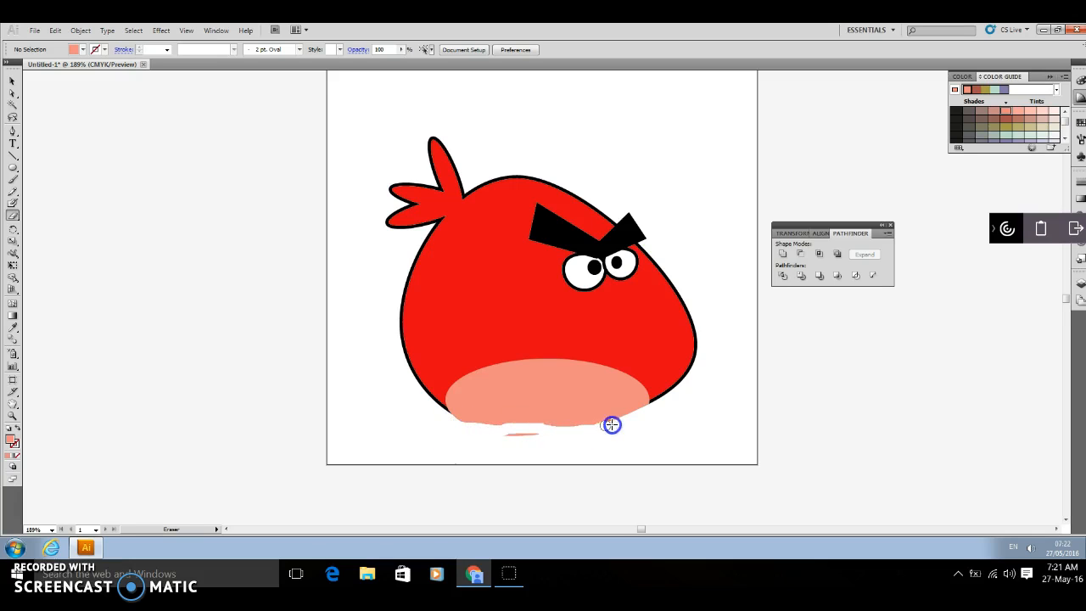
left_click_drag(658, 414, 656, 412)
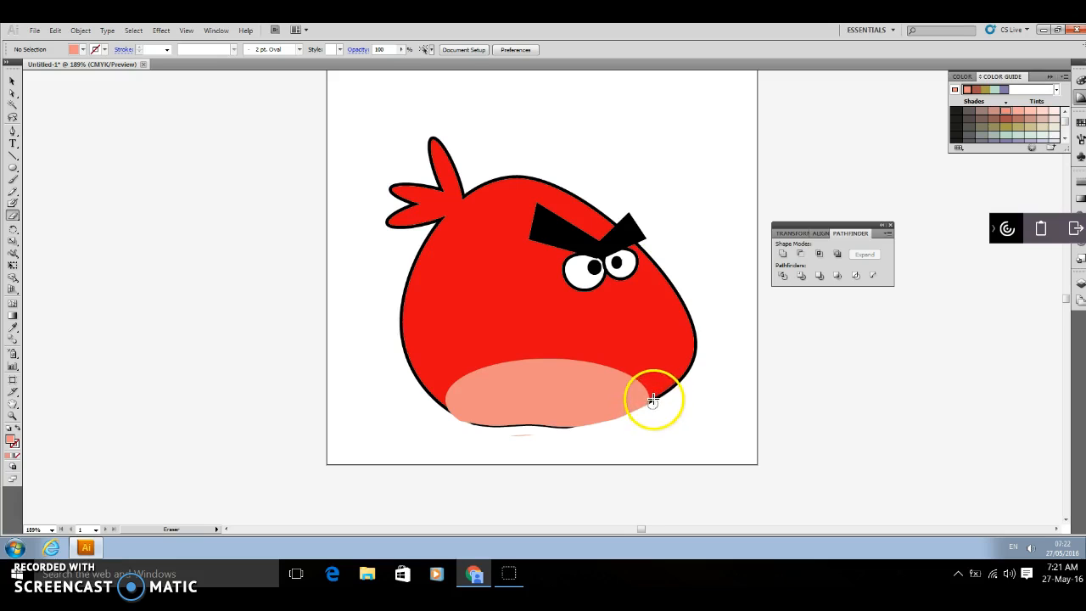
left_click_drag(555, 435, 501, 439)
left_click_drag(667, 389, 572, 427)
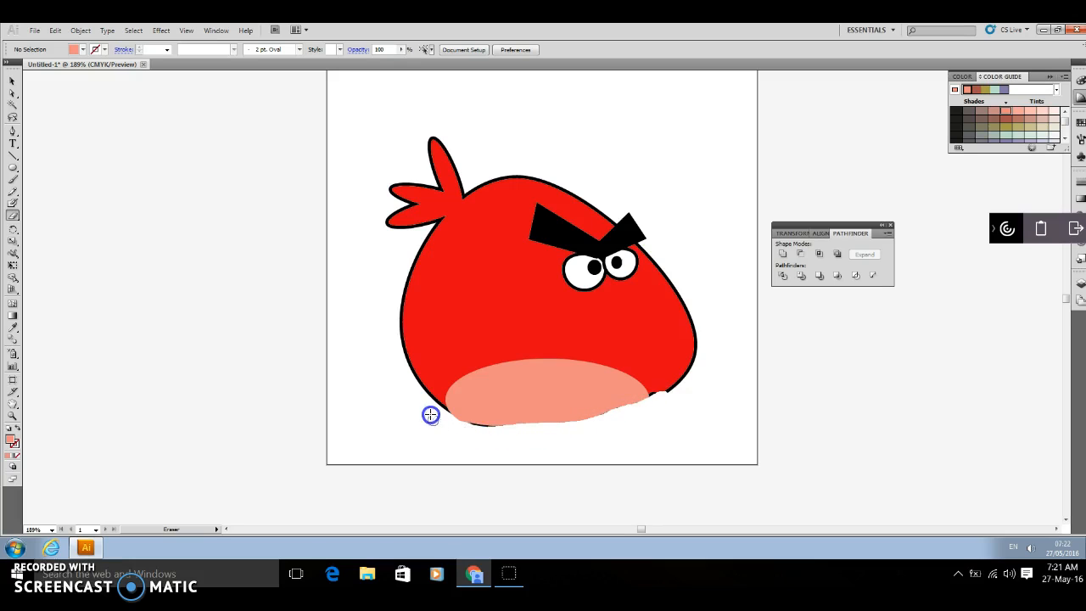
left_click_drag(486, 434, 488, 433)
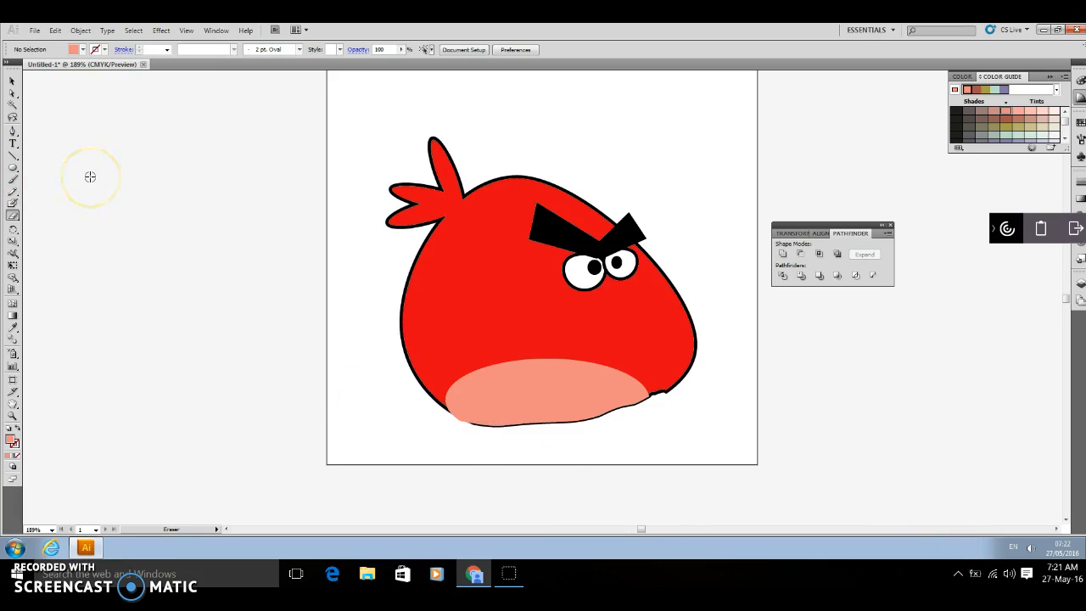
Step: Draw a small salmon pink circle without a stroke on the red body, just left of the left eye
left_click(18, 174)
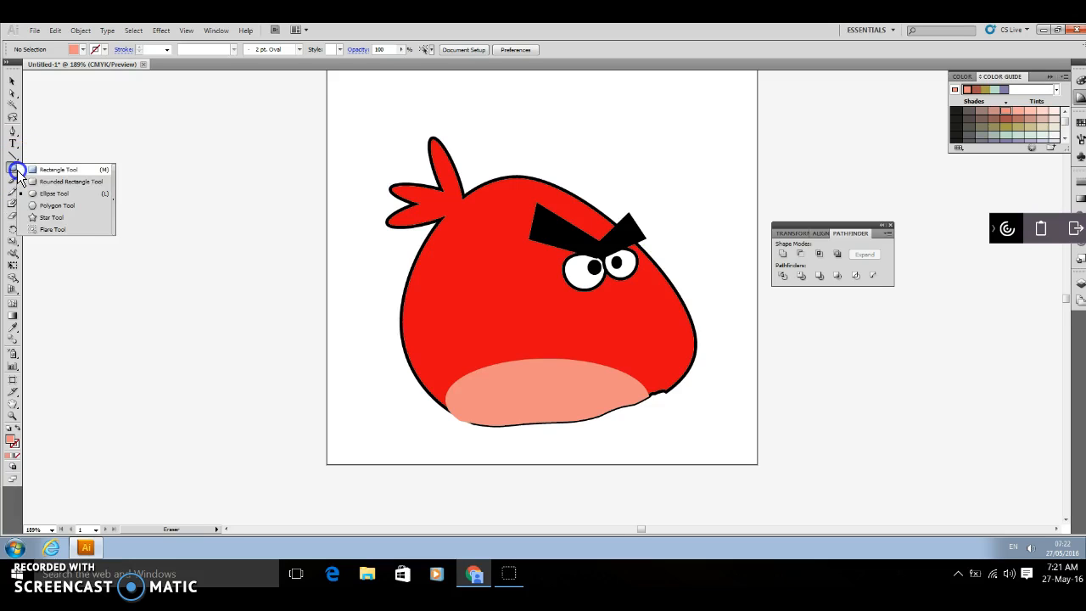
left_click_drag(21, 176, 49, 194)
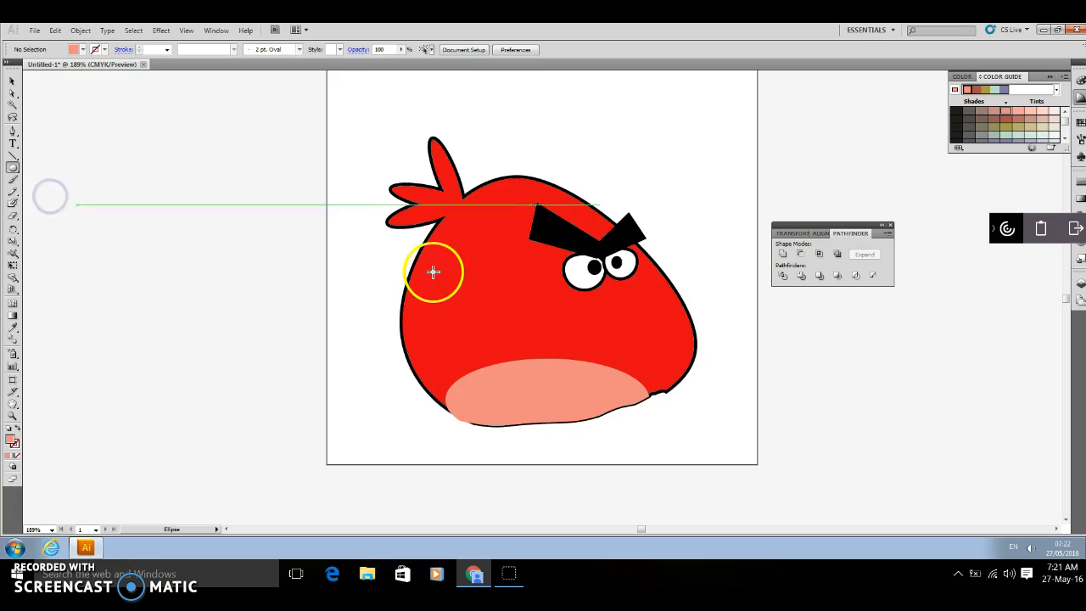
left_click_drag(524, 263, 570, 307)
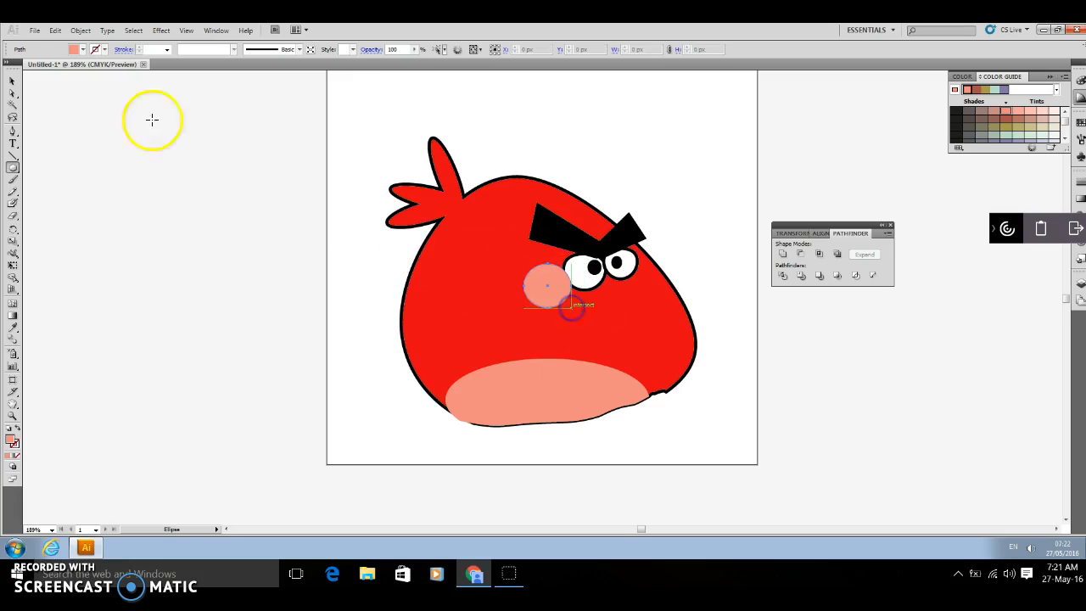
Step: Move the small salmon pink circle over the left eye and change its fill to a darker red
left_click(13, 81)
left_click(563, 293)
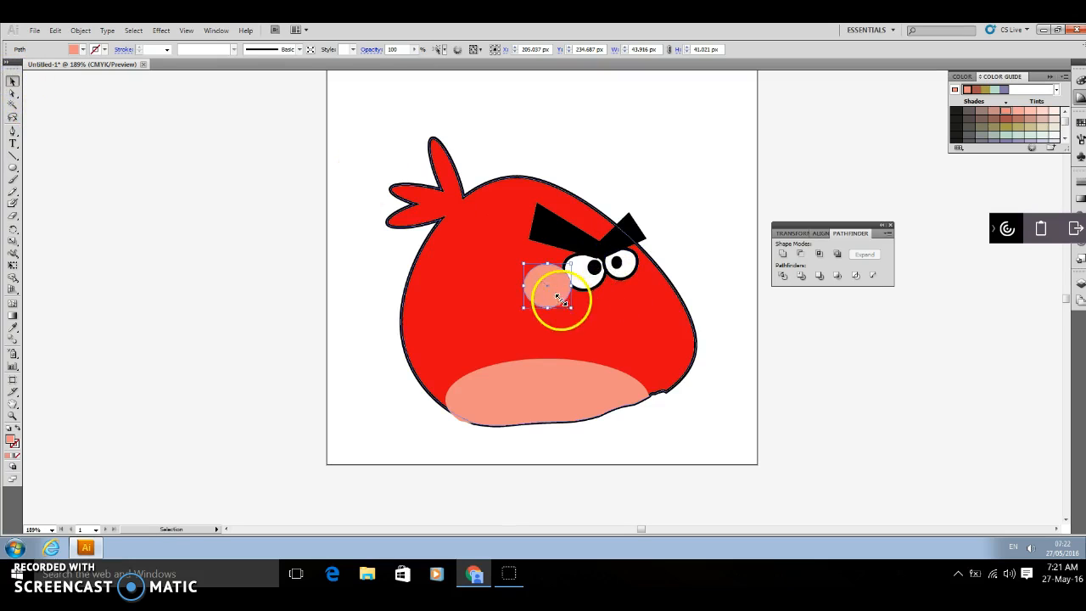
left_click_drag(570, 288, 582, 287)
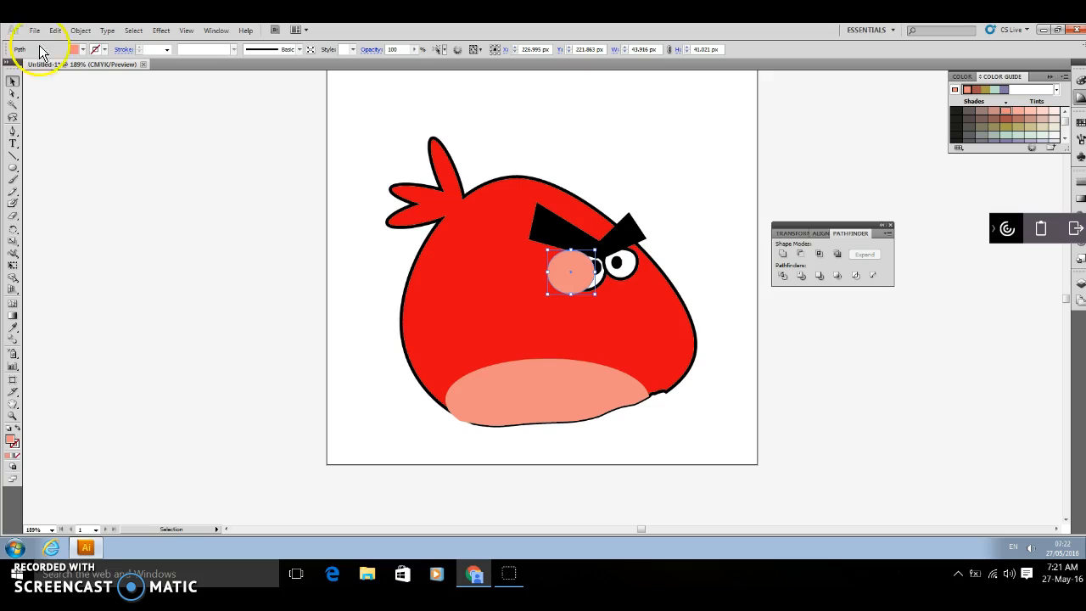
left_click(82, 49)
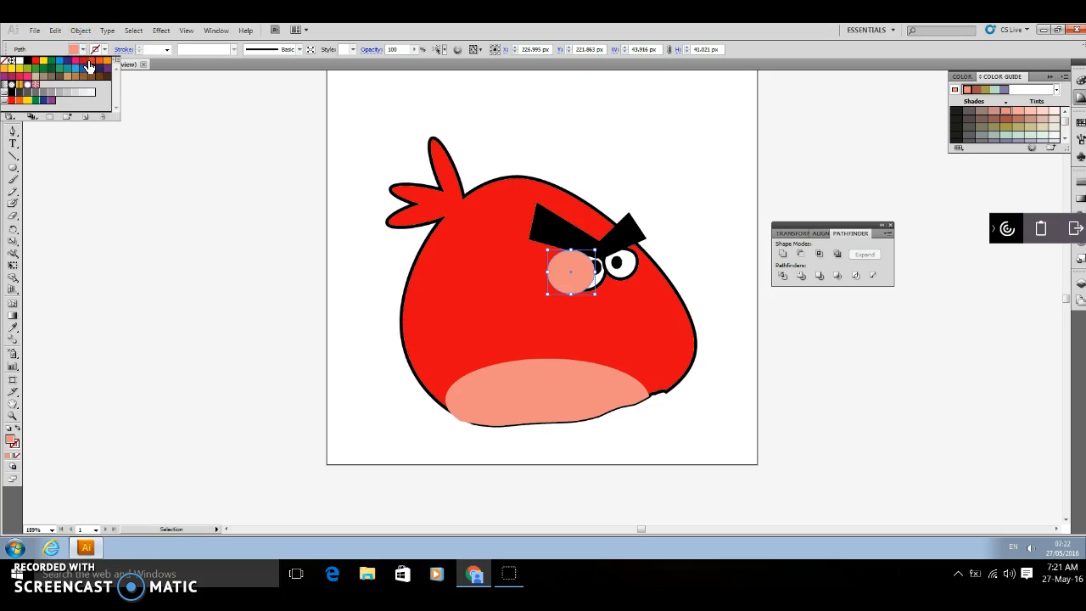
left_click(76, 61)
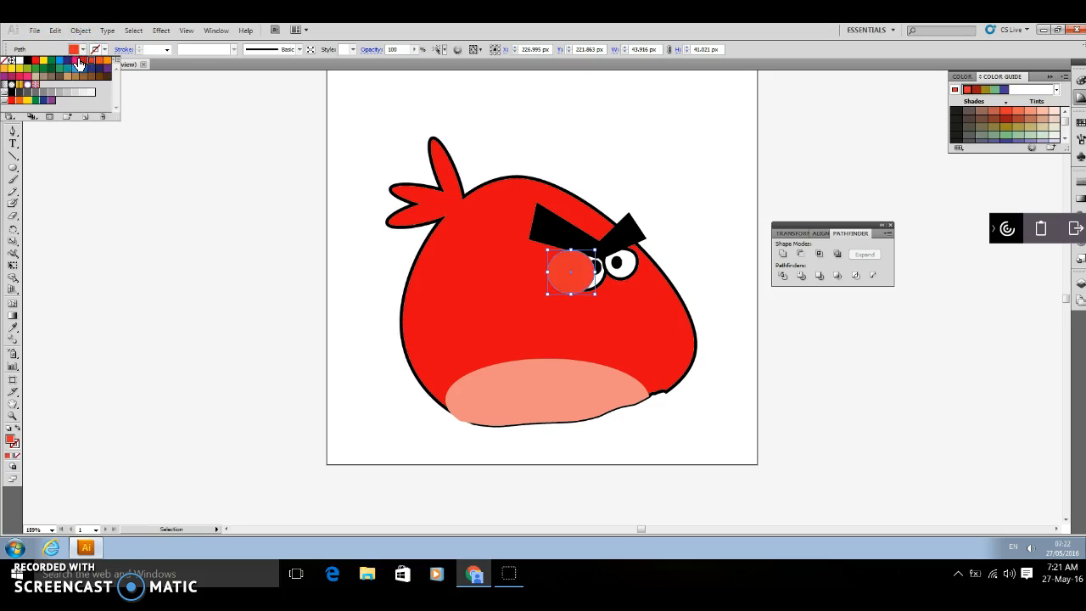
left_click(90, 65)
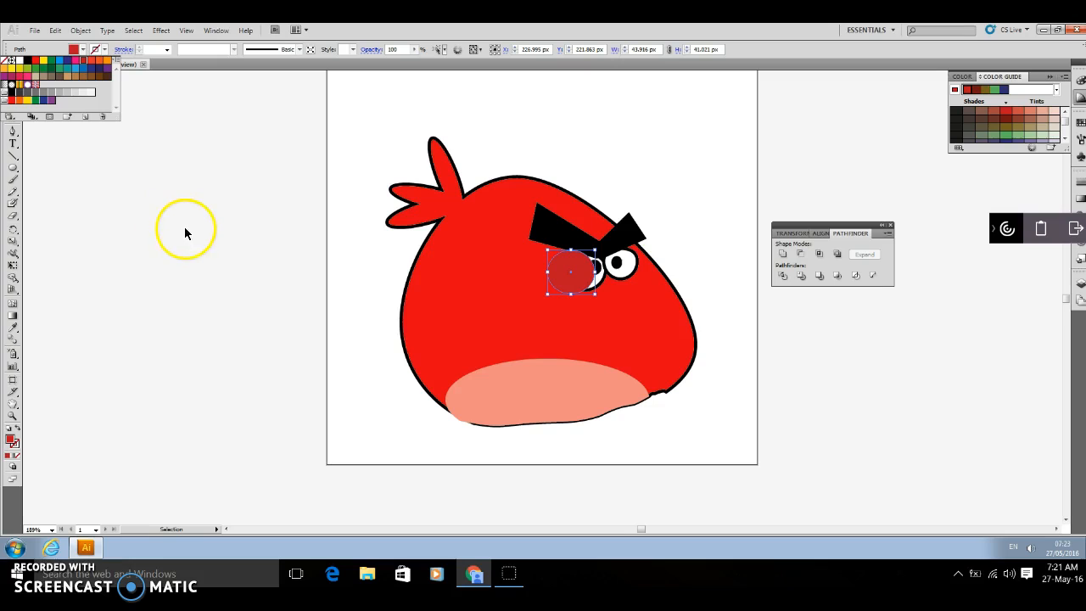
Step: Arrange the circle backward so it sits behind the left eye but above the body, and darken its fill to brownish red
left_click(86, 38)
left_click(87, 33)
mouse_move(139, 46)
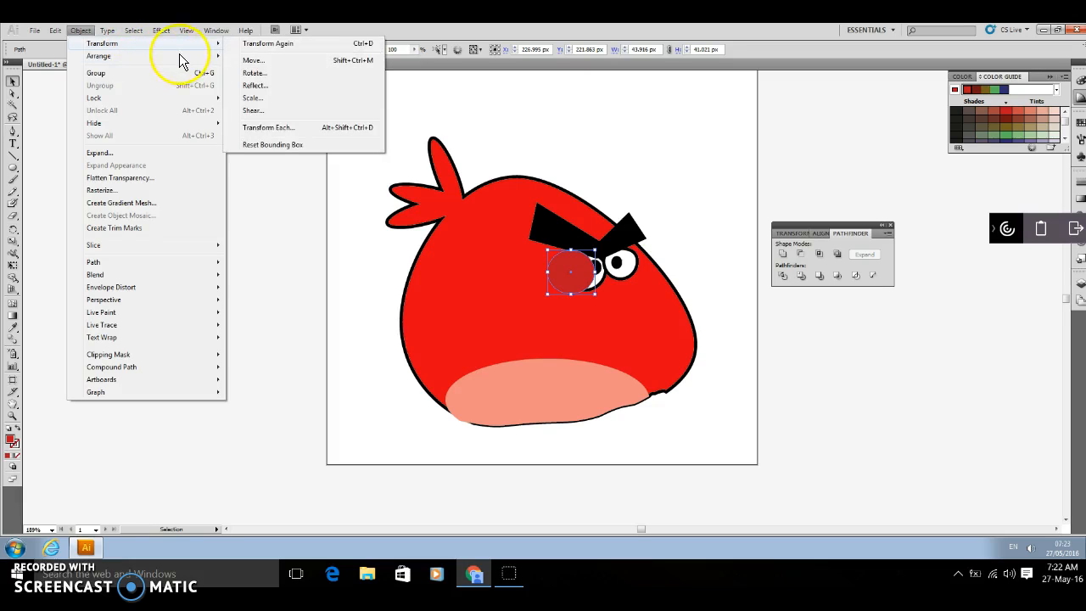
mouse_move(195, 56)
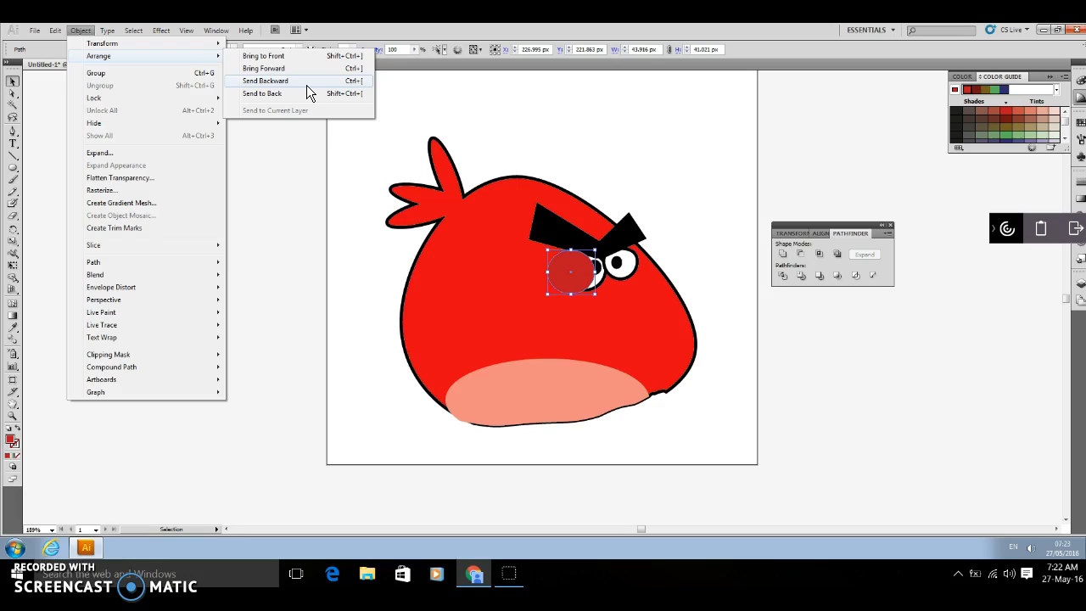
left_click(561, 95)
left_click(580, 281)
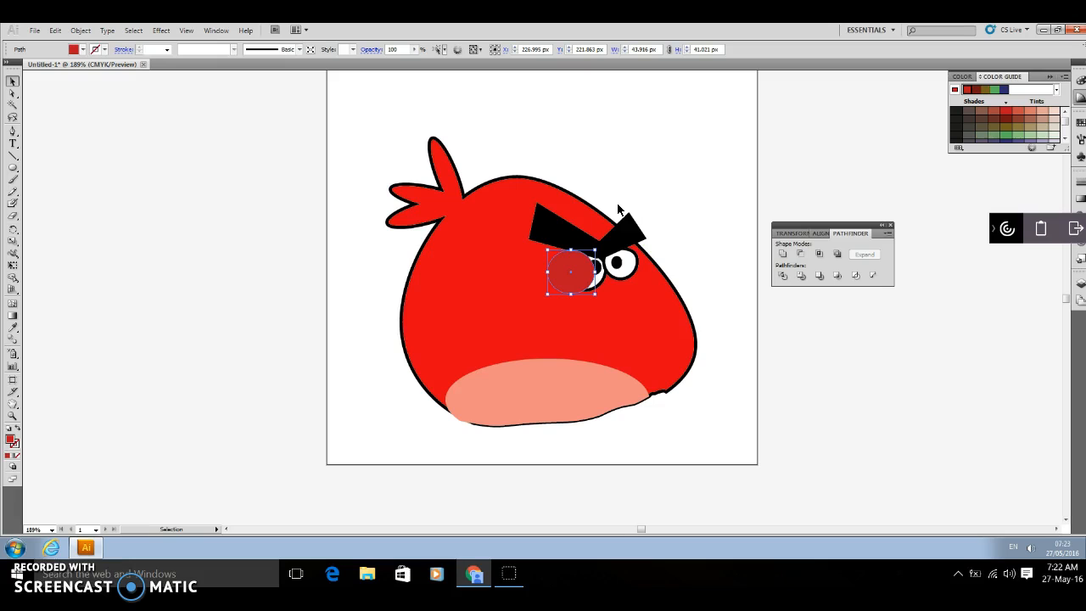
scroll(619, 211, "left", 2)
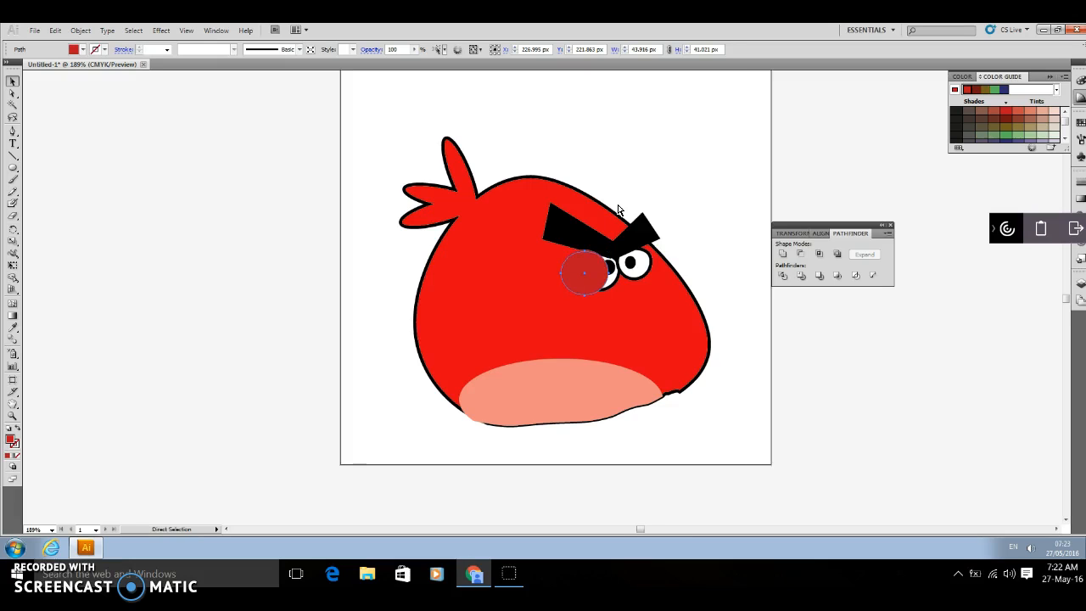
scroll(619, 210, "left", 3)
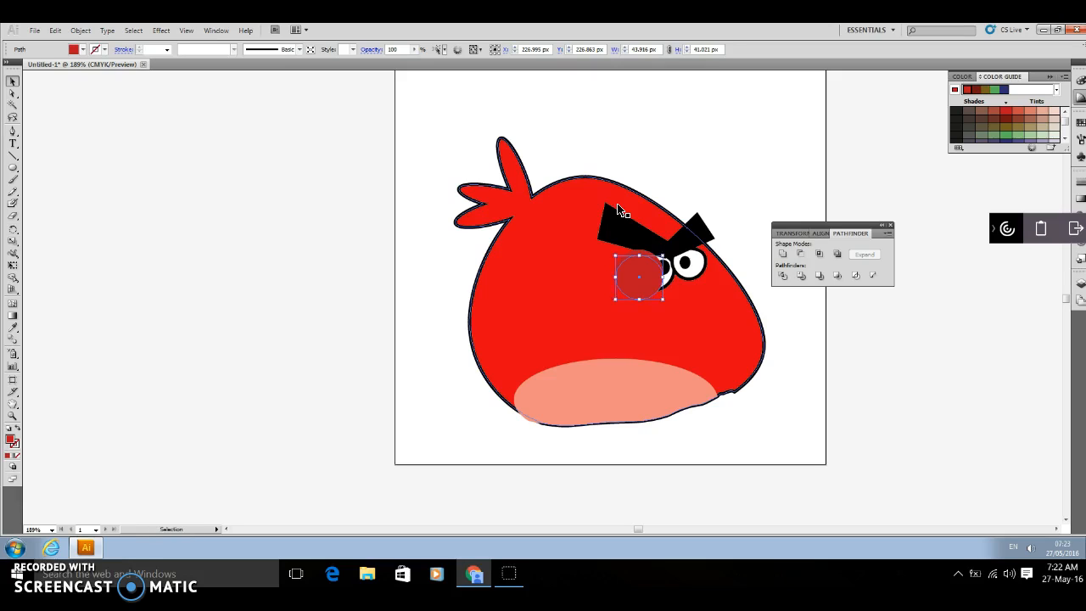
scroll(620, 211, "left", 1)
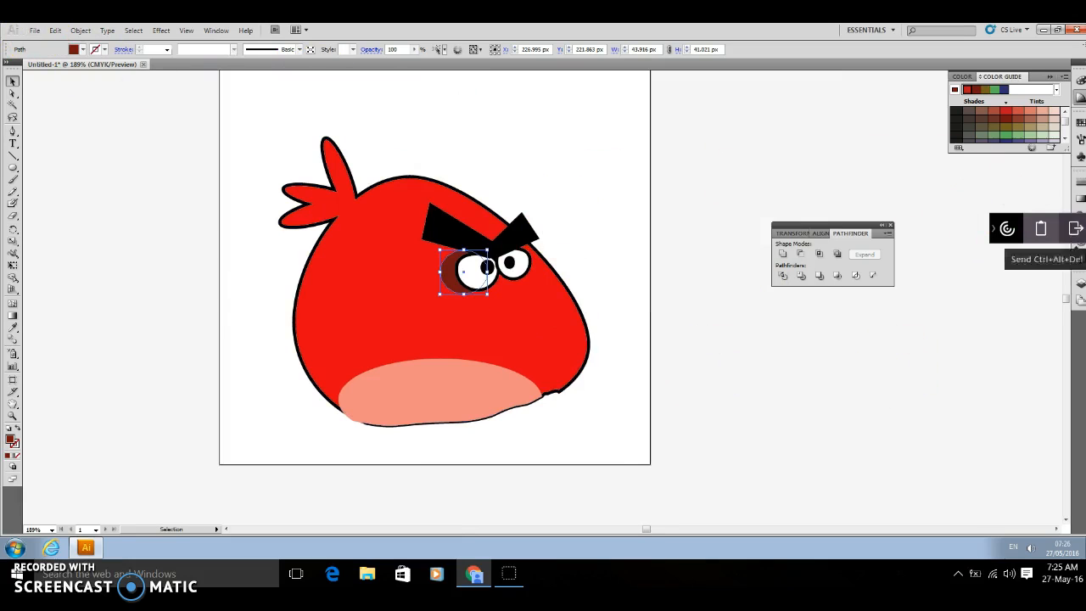
Step: Paste a copy of the dark eye circle onto the body's left side and shrink it into a small oval about 25 px wide
left_click(459, 312)
left_click(449, 273)
left_click(449, 272)
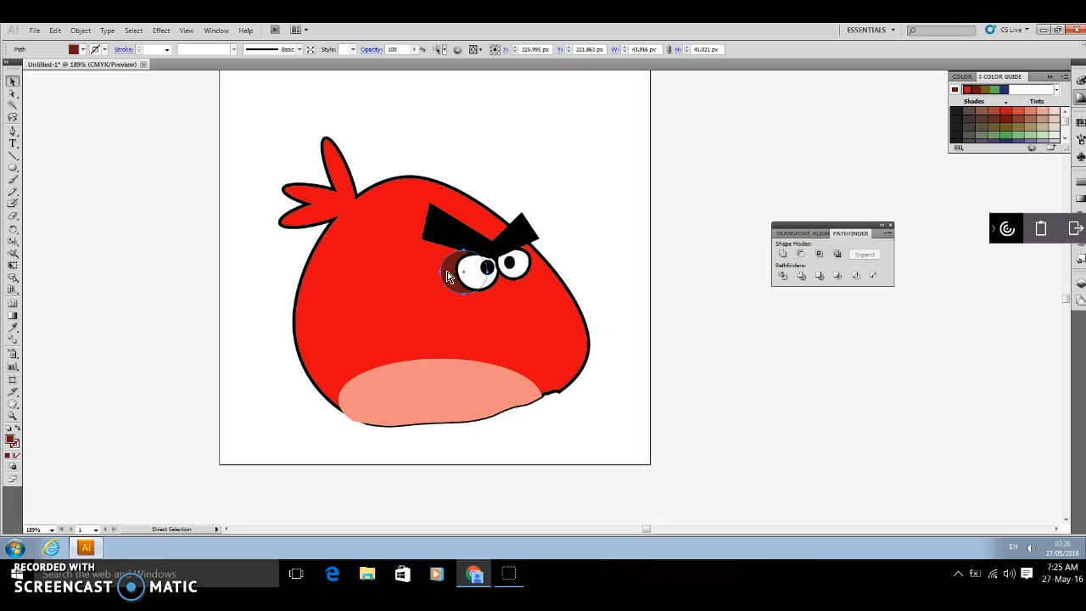
key("ctrl+v")
left_click_drag(537, 289, 354, 290)
key("a")
left_click(408, 286)
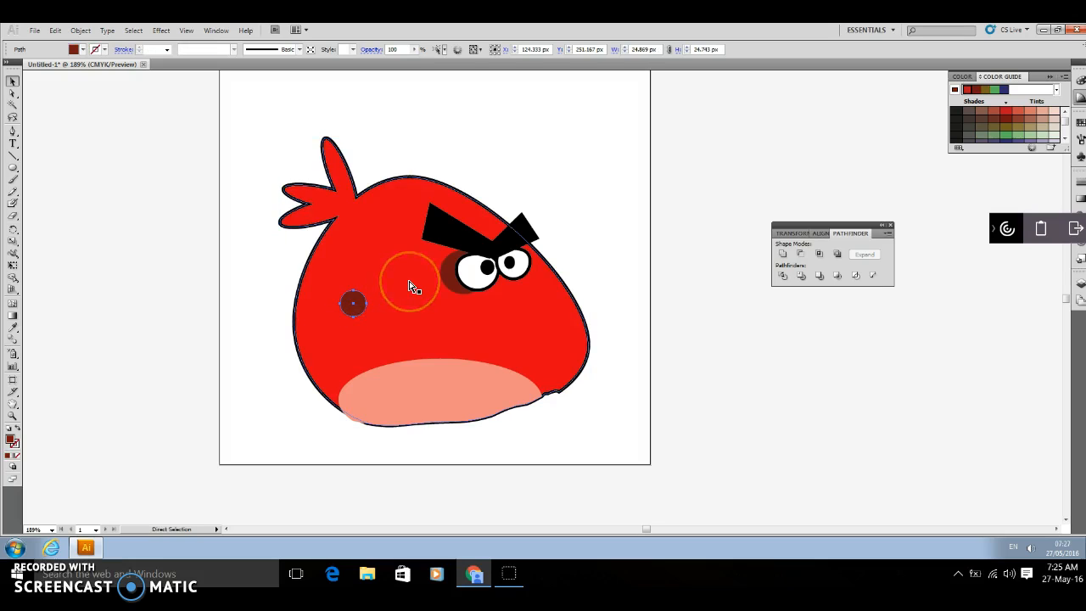
Step: Paste another copy of the dark circle, scale it to about 22 px and place it just above the small oval
key("ctrl+v")
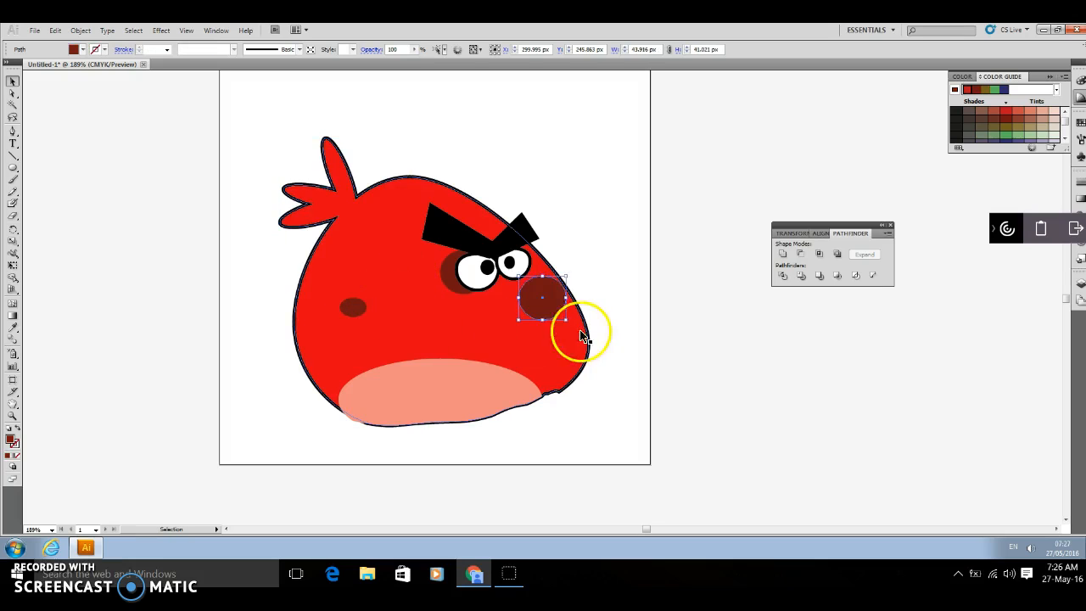
left_click_drag(549, 307, 381, 275)
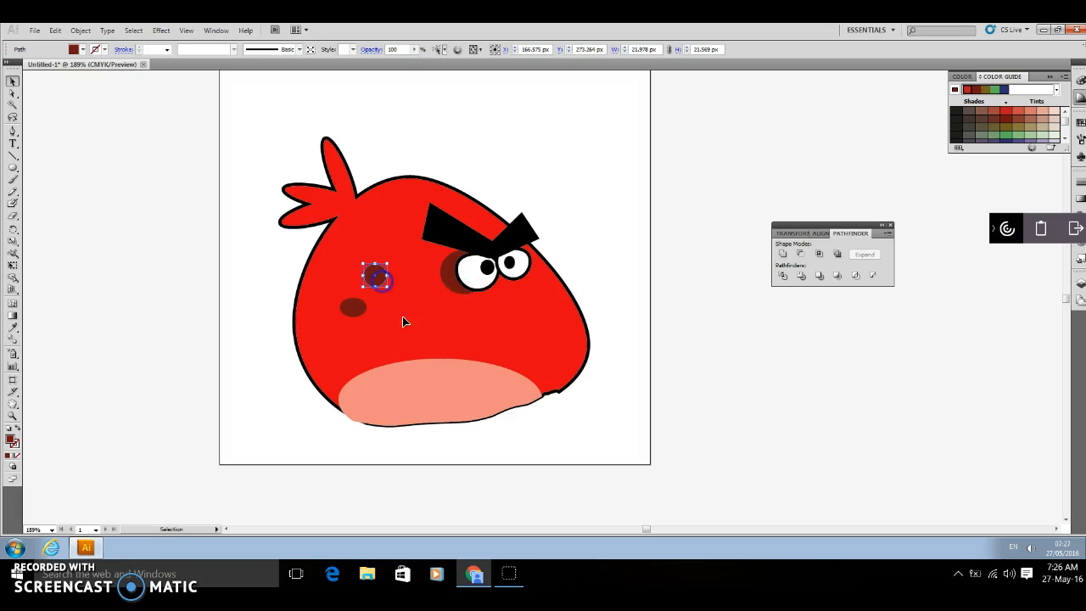
left_click(582, 251)
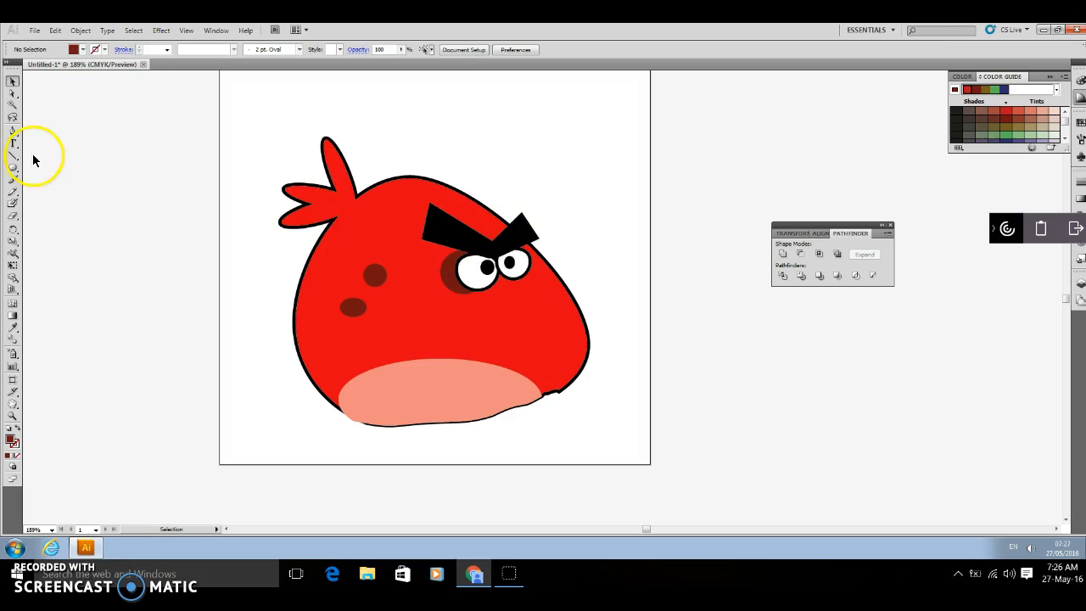
left_click(10, 172)
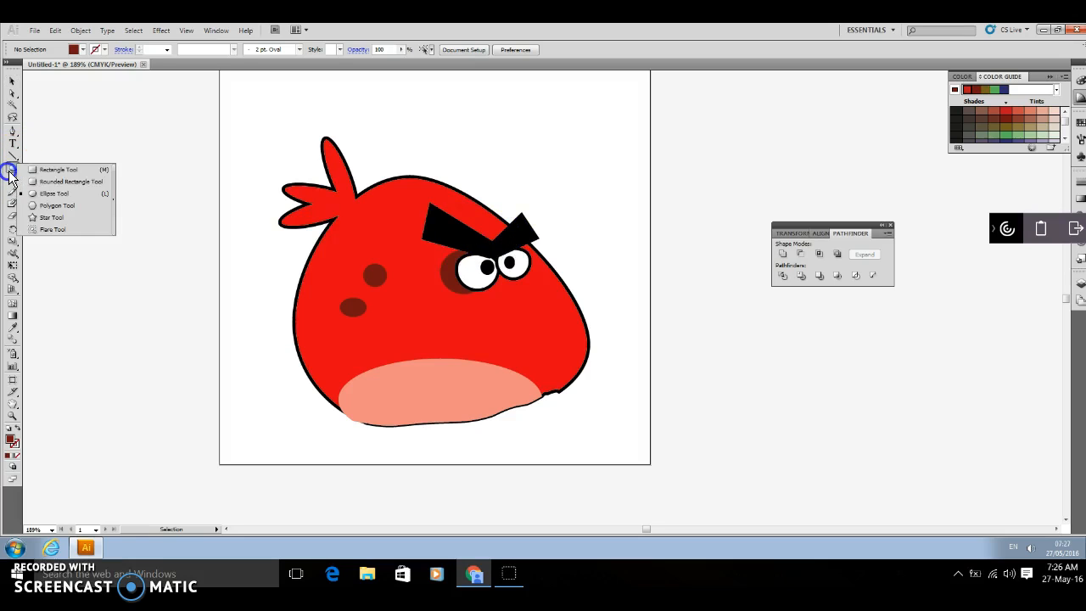
left_click(60, 169)
left_click_drag(253, 103, 356, 123)
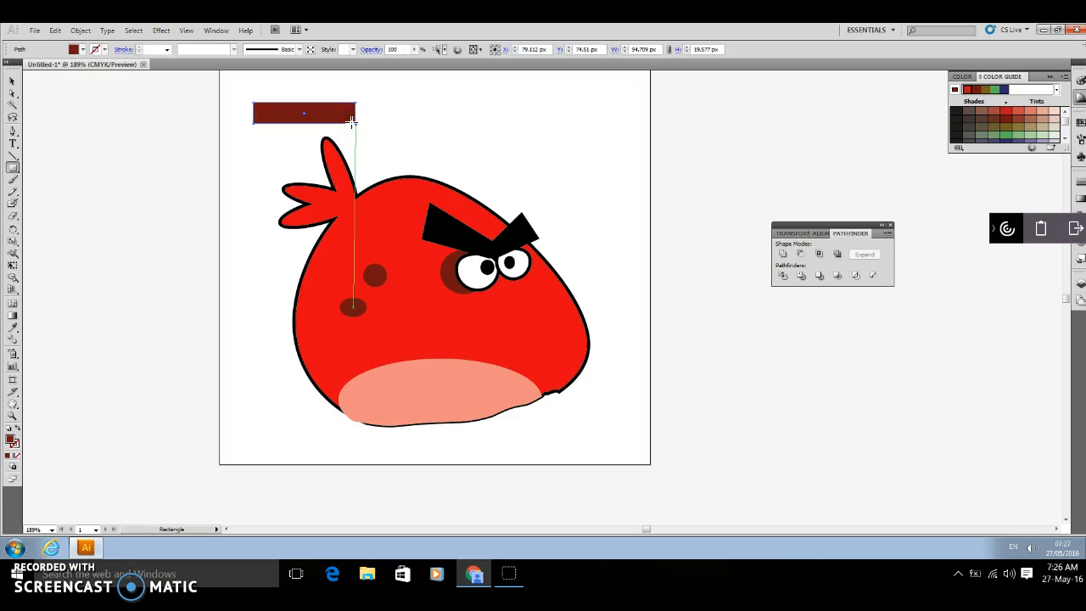
key("v")
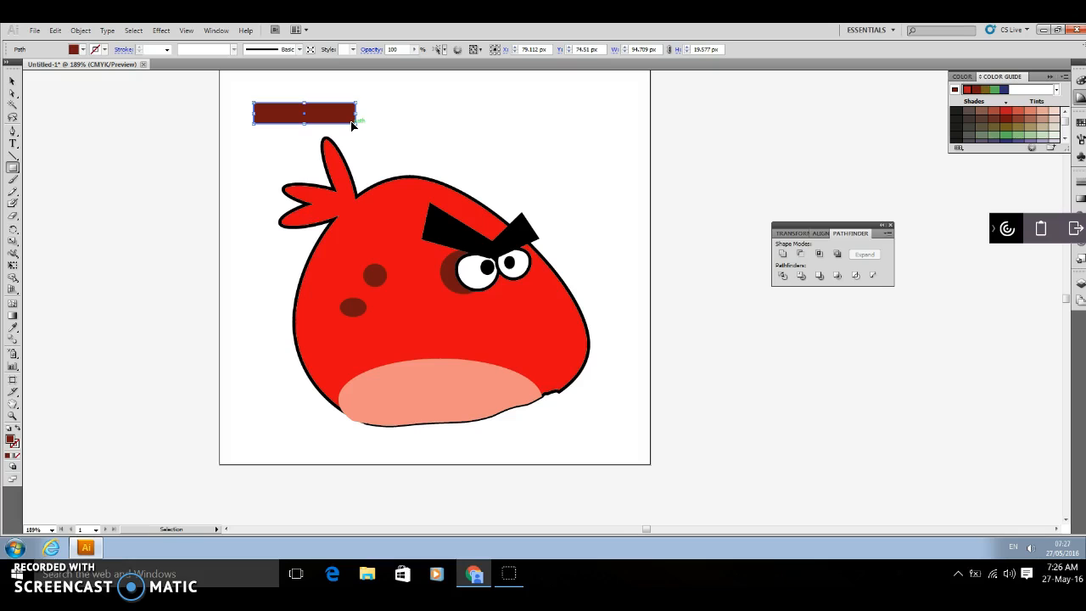
key("Delete")
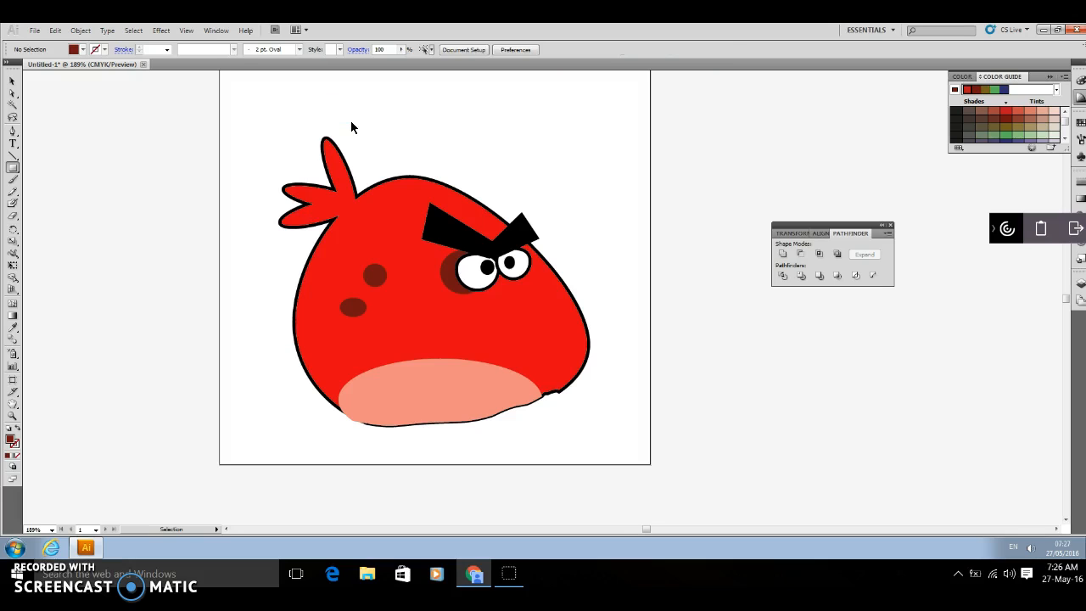
Step: Draw a dark red rectangle about 115 × 25 px above the character and paste copies of it
key("m")
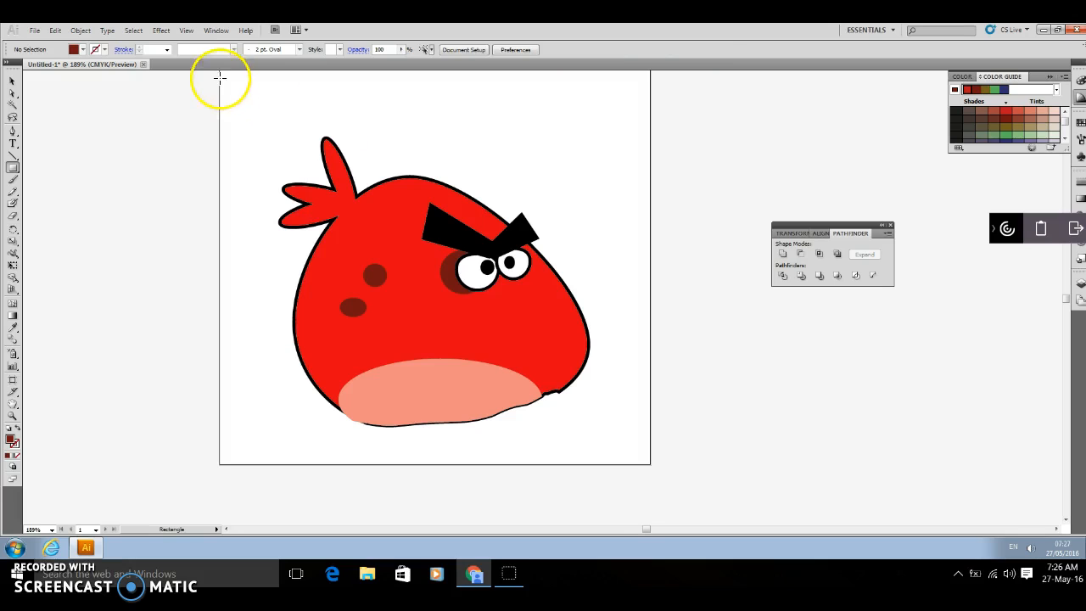
mouse_move(339, 93)
left_mouse_down()
mouse_move(432, 121)
mouse_move(535, 131)
mouse_move(464, 121)
left_mouse_up()
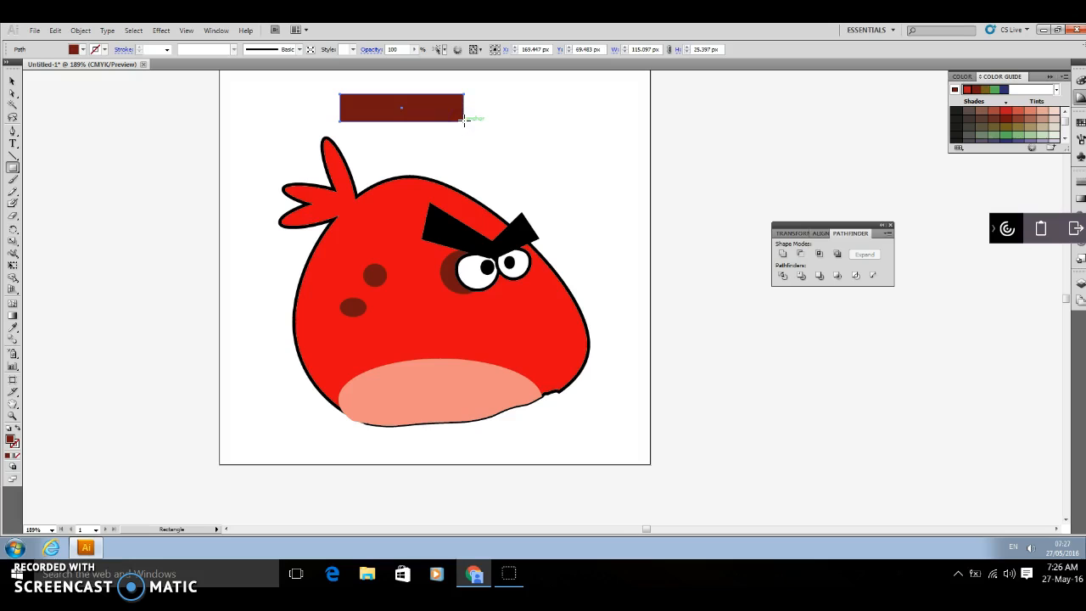
key("ctrl+c")
key("ctrl+v")
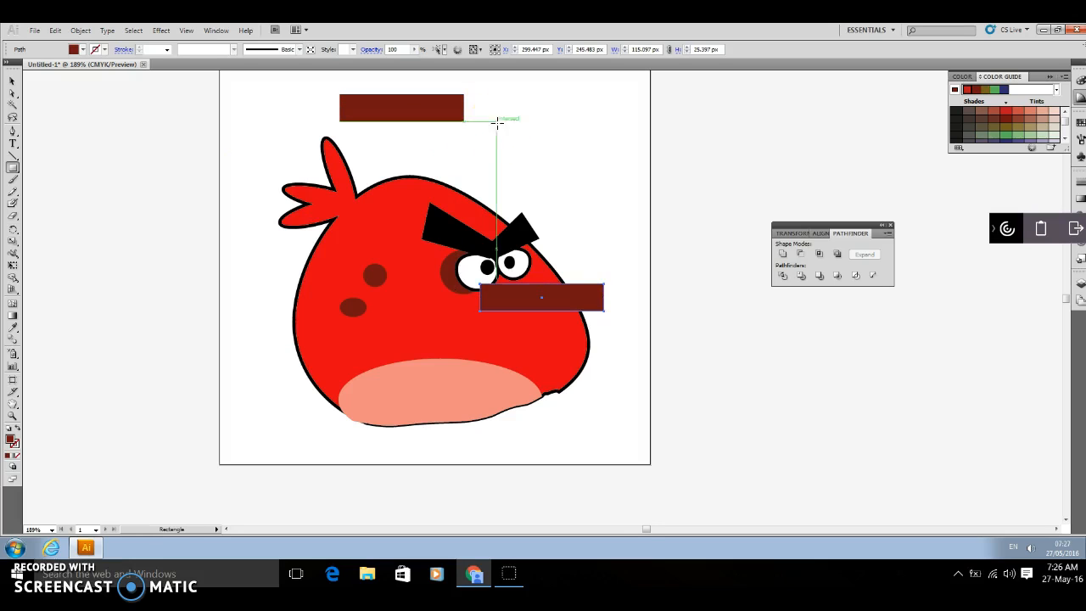
Step: Arrange three rectangles as a fanned tail on the body's left edge, rotating the upper and lower ones and keeping the middle one horizontal
left_click(15, 81)
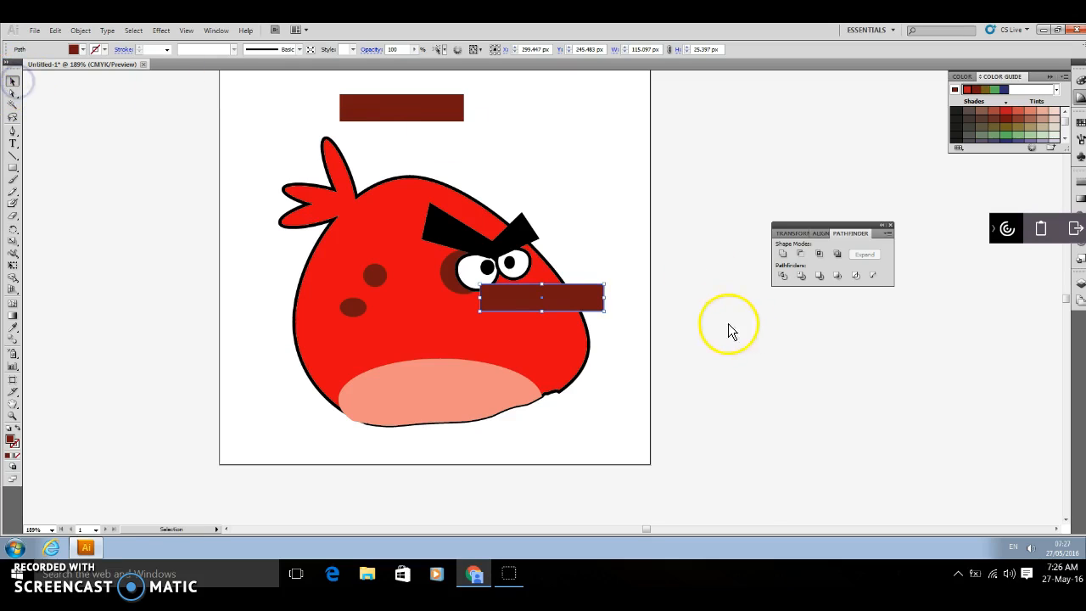
left_click_drag(568, 303, 315, 331)
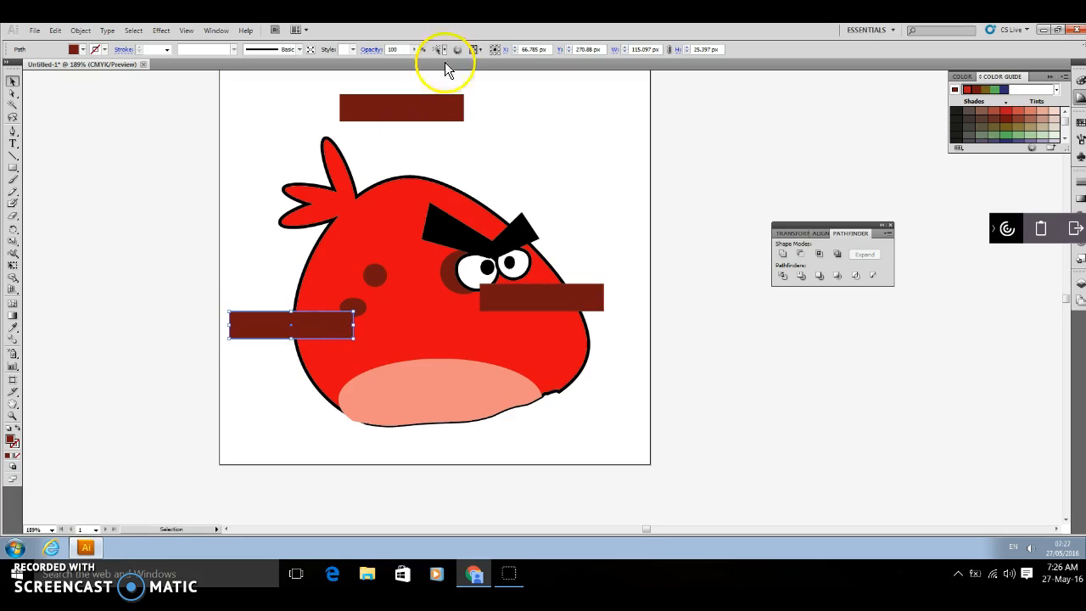
left_click(430, 108)
left_click_drag(408, 200, 336, 314)
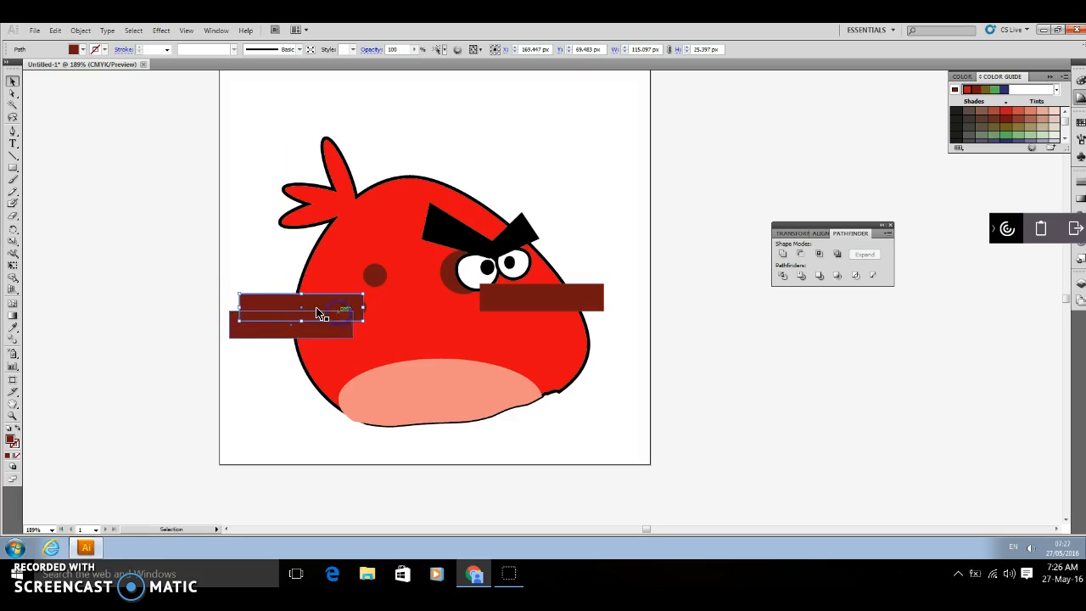
left_click_drag(236, 289, 249, 262)
mouse_move(322, 322)
left_mouse_down()
mouse_move(301, 314)
mouse_move(291, 331)
mouse_move(318, 342)
left_mouse_up()
left_click(559, 297)
left_click_drag(608, 285, 326, 340)
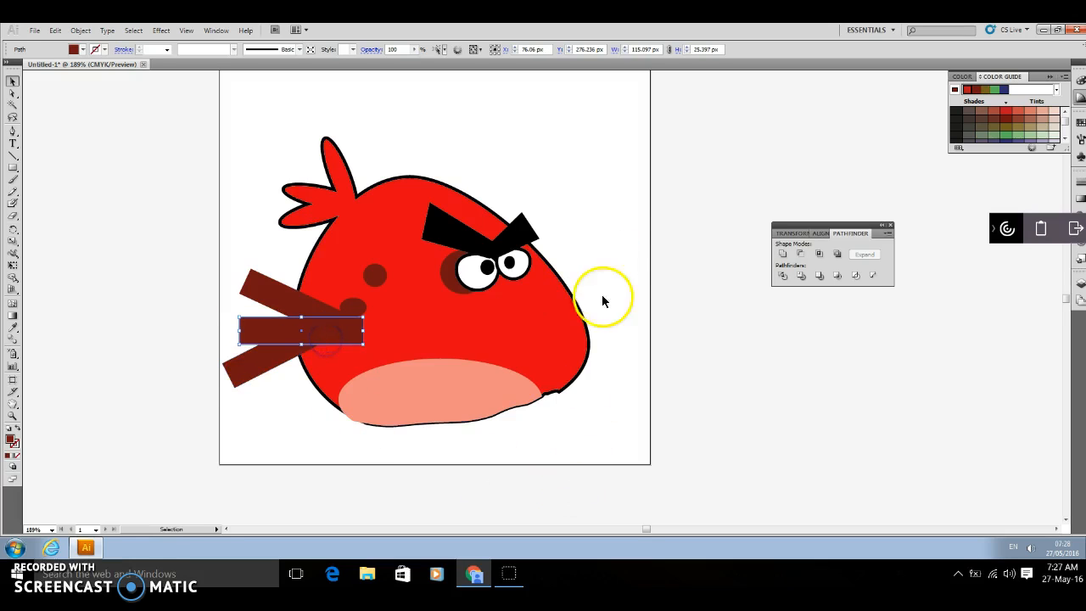
Step: Group the three tail rectangles and fill the group with black
left_click(251, 294)
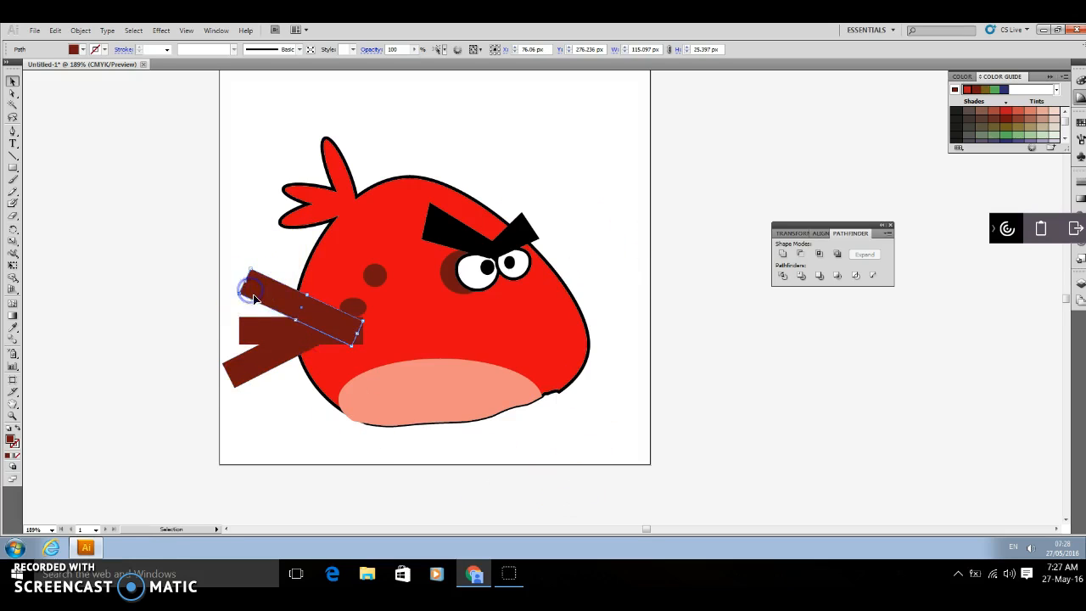
left_click(268, 348, "shift")
left_click(248, 371, "shift")
right_click(255, 357)
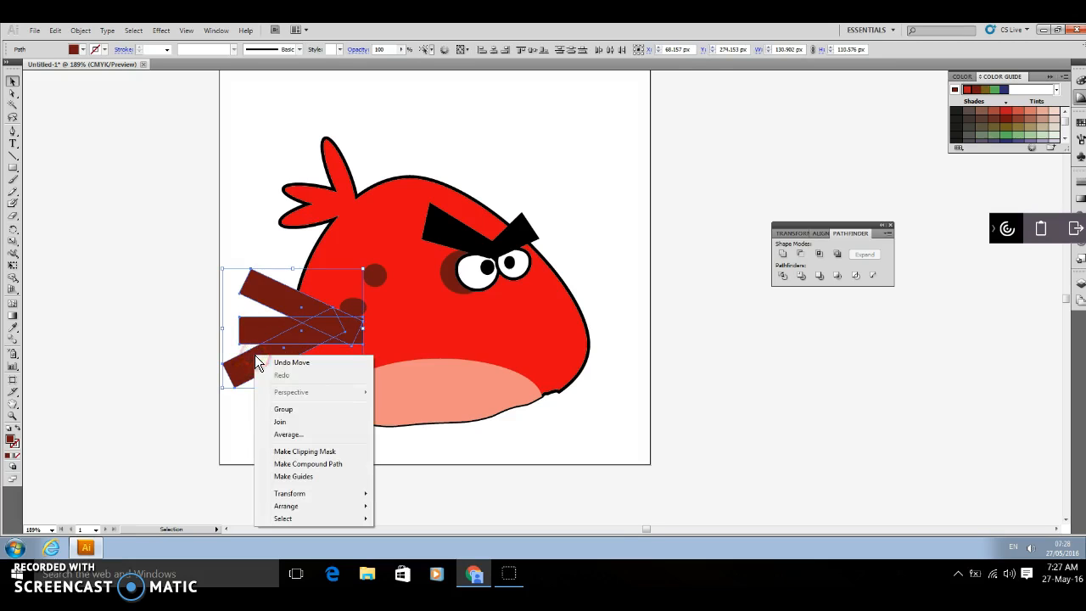
left_click(283, 409)
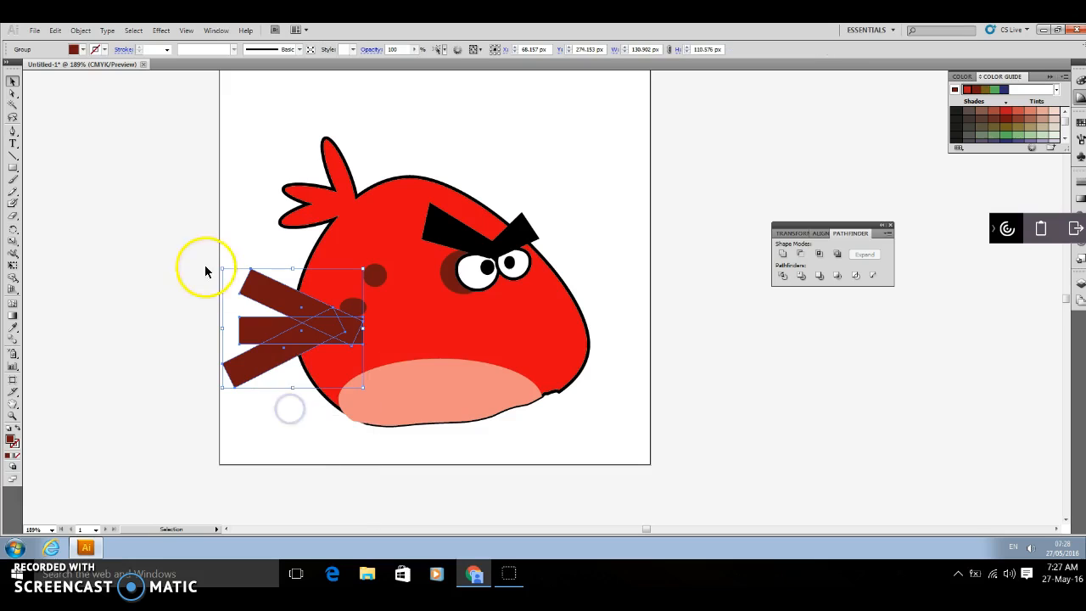
left_click(80, 51)
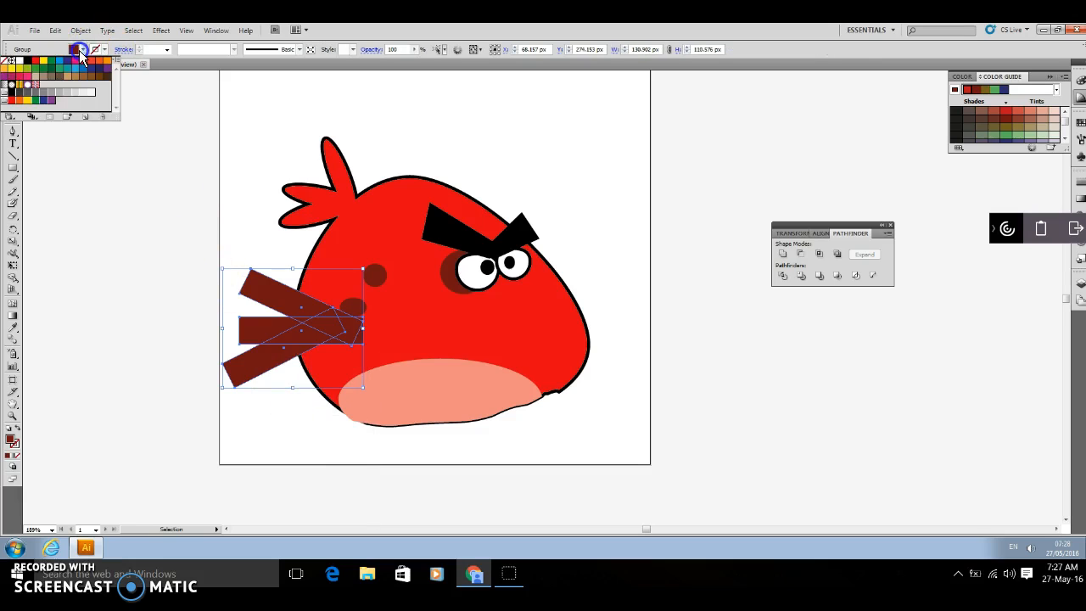
left_click(26, 61)
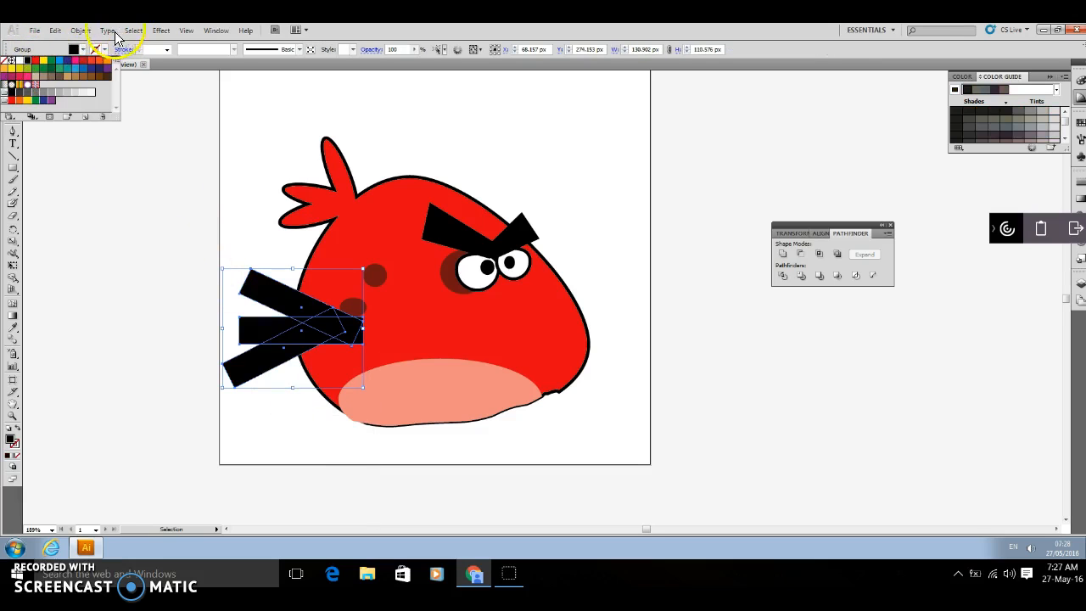
Step: Send the black tail group to the back, behind the red body, and deselect it
left_click(80, 31)
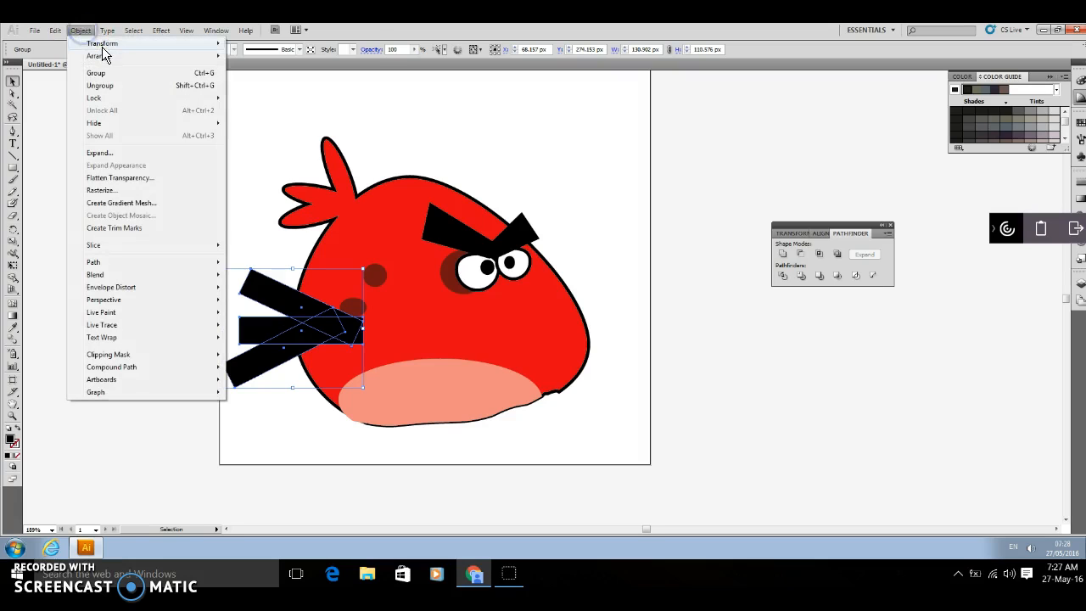
mouse_move(104, 58)
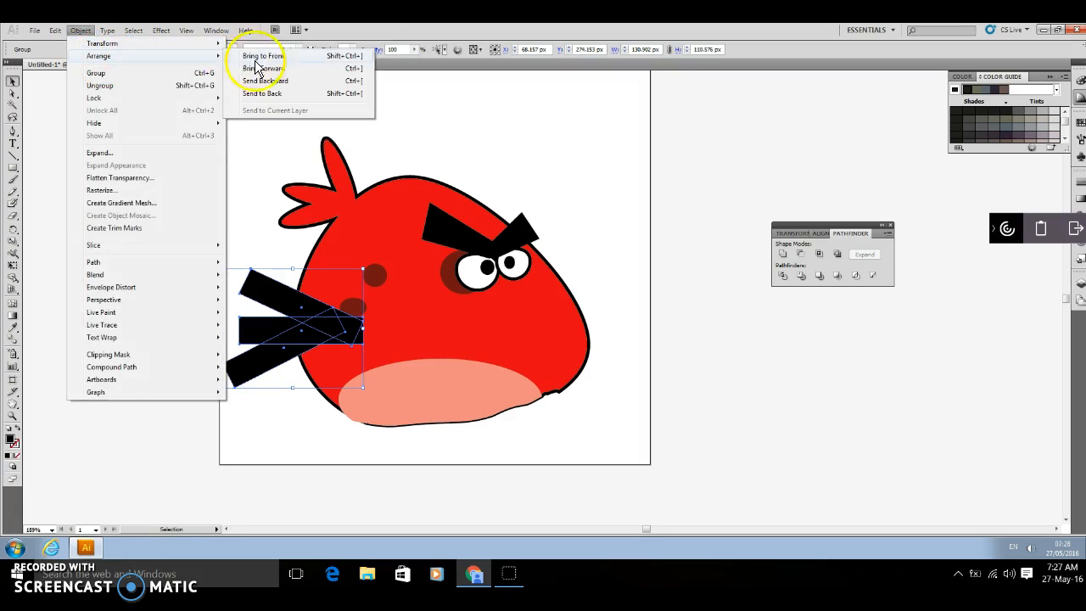
left_click(280, 93)
left_click(619, 186)
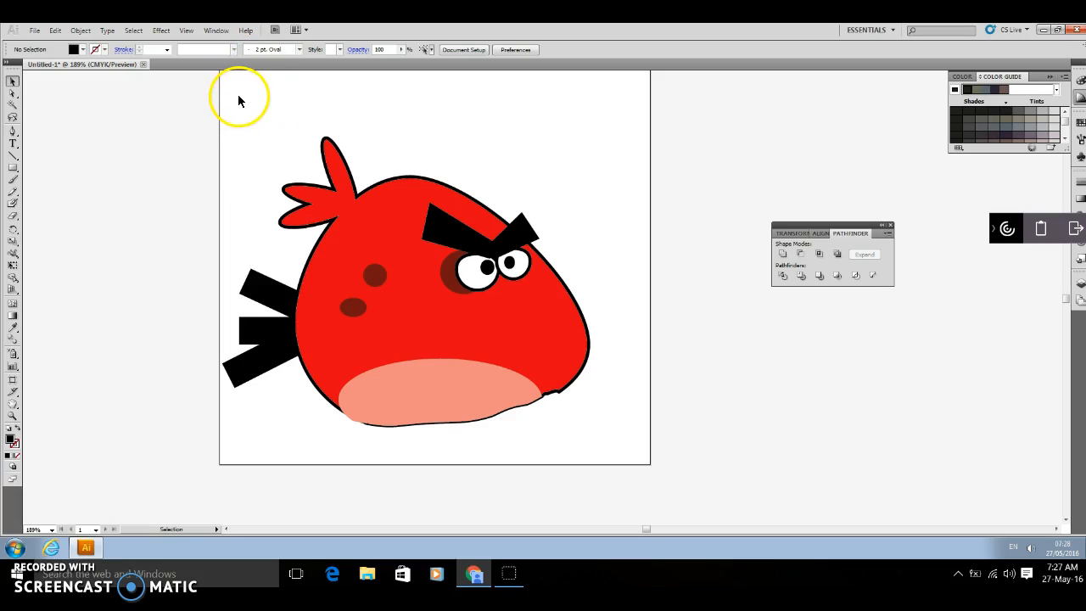
Step: Reshape the black tail by moving the outer corner anchor points of its middle and lower feathers, and deselect it
left_click(264, 324)
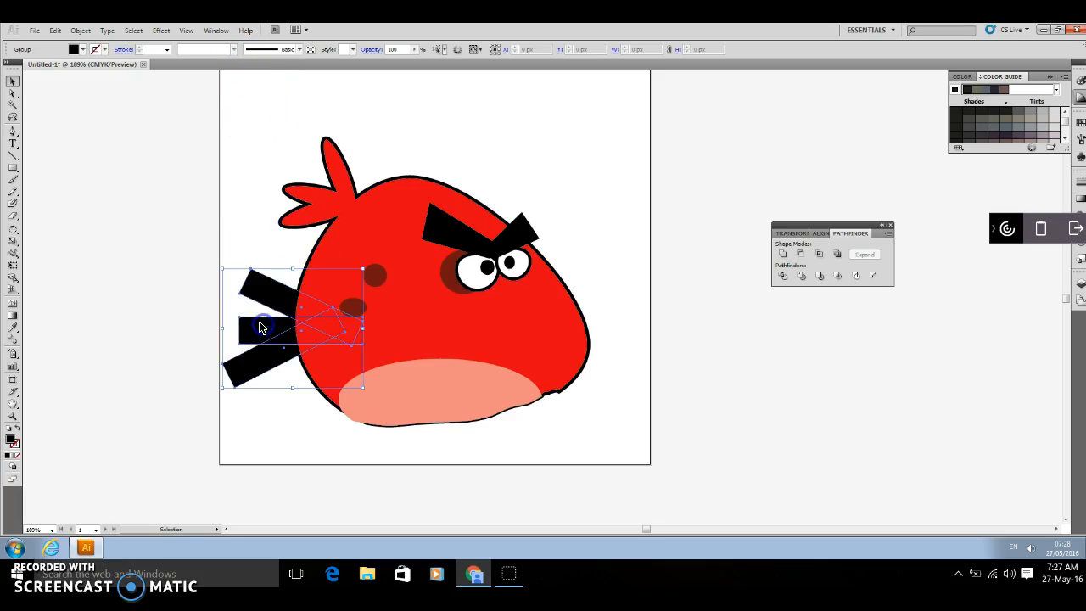
left_click(12, 93)
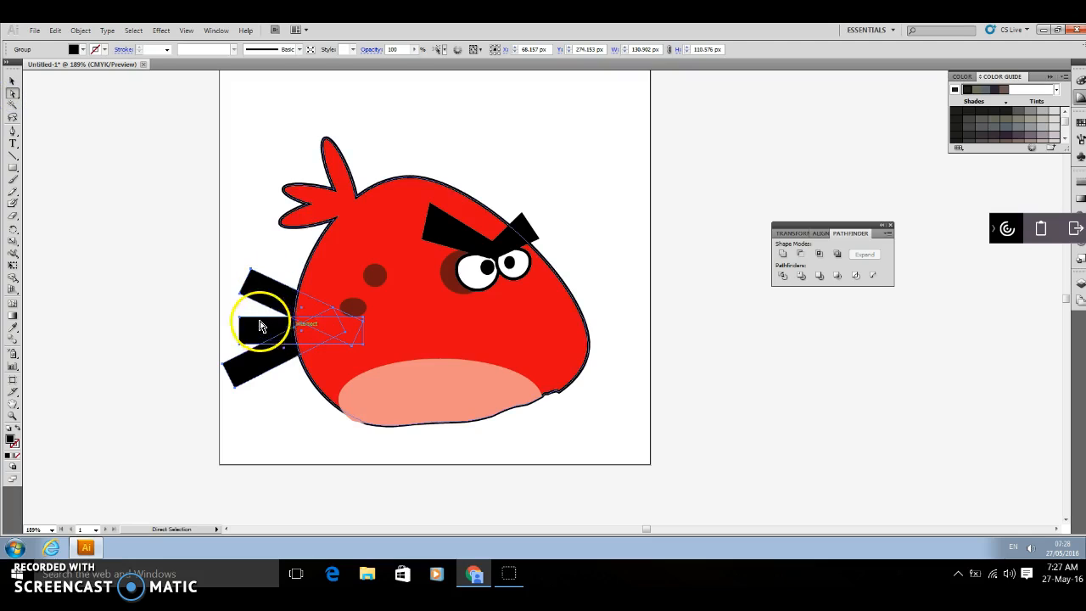
left_click(241, 320)
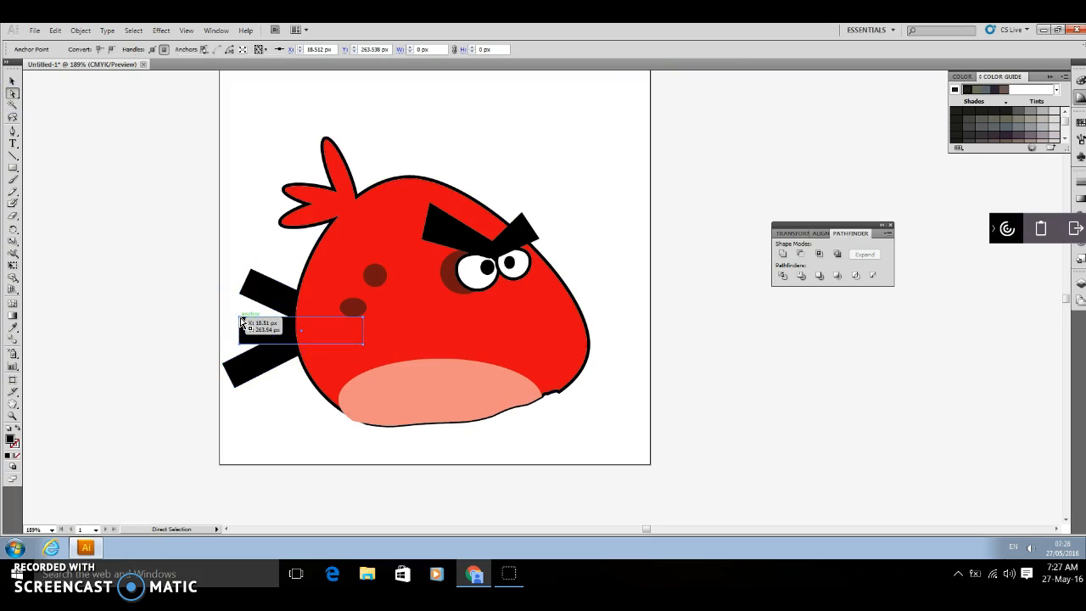
left_click_drag(241, 321, 235, 387)
left_click(235, 378)
left_click(223, 365)
left_click(297, 441)
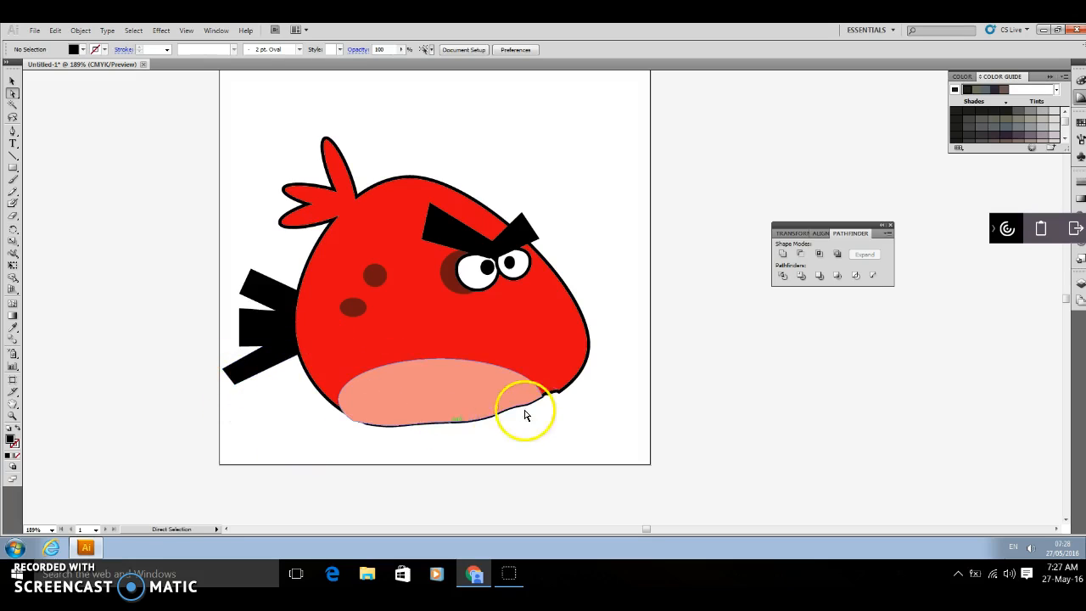
Step: Shift the pink belly shape slightly right and down along the body's lower edge, keeping it selected
left_click(468, 382)
left_click_drag(480, 391, 456, 374)
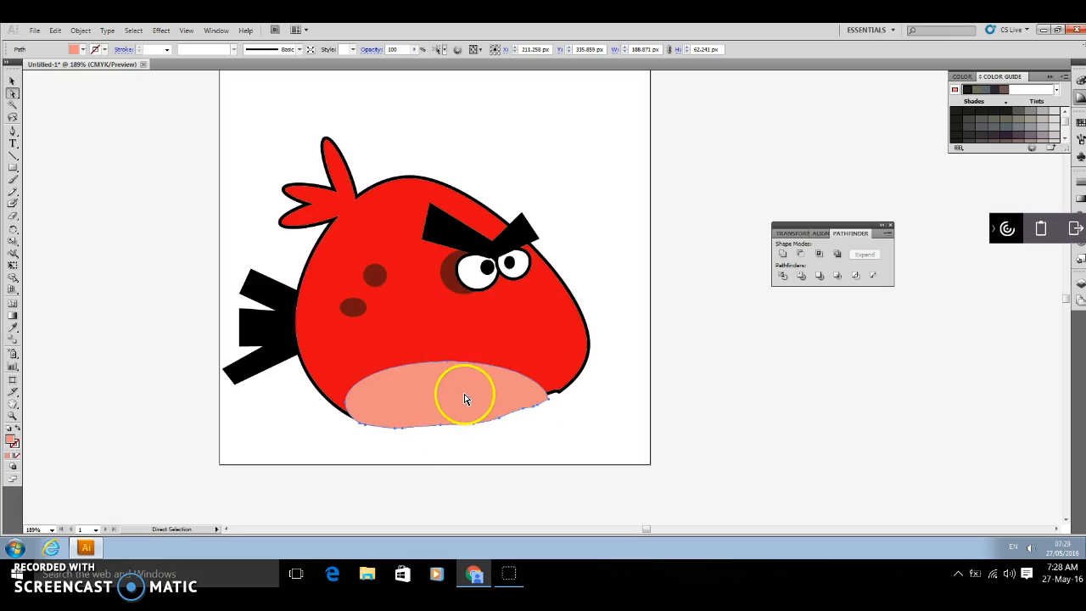
left_click(13, 80)
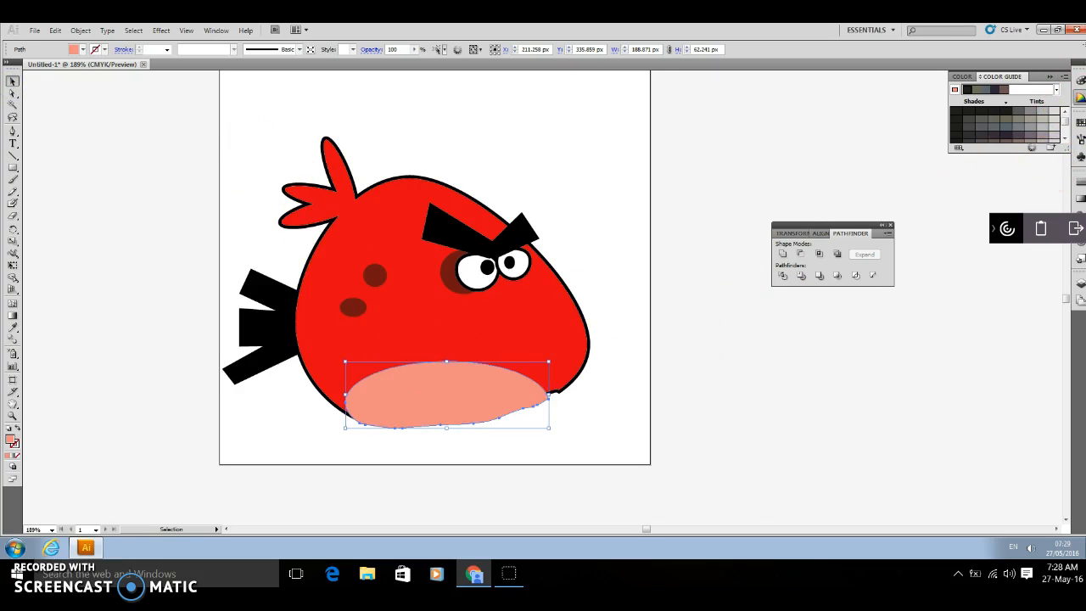
Step: Fill the belly with a linear gradient running from white to a red swatch at the end stop
left_click(1079, 201)
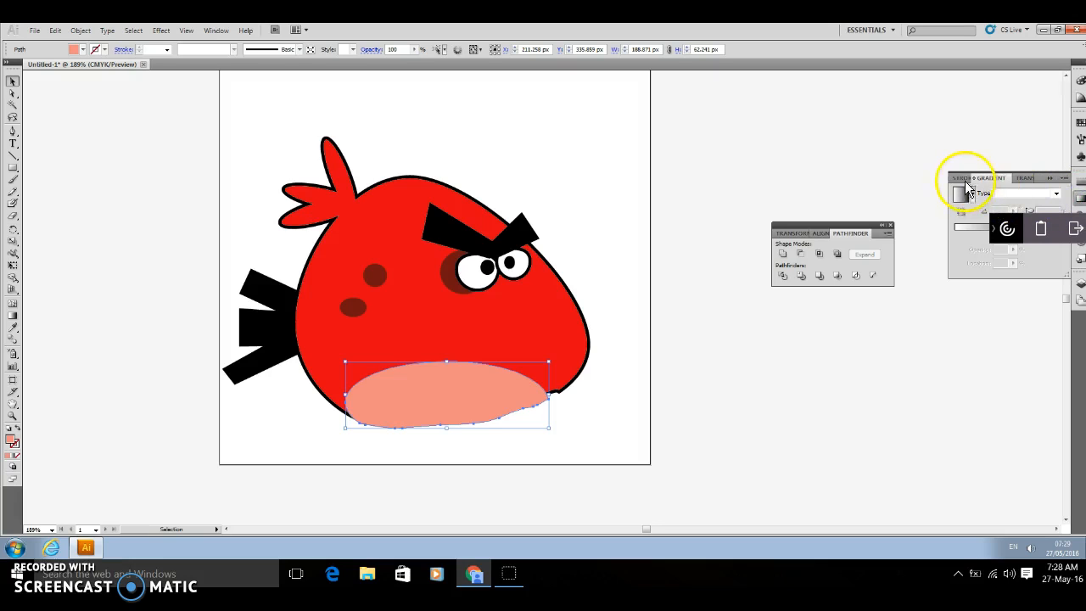
left_click(992, 229)
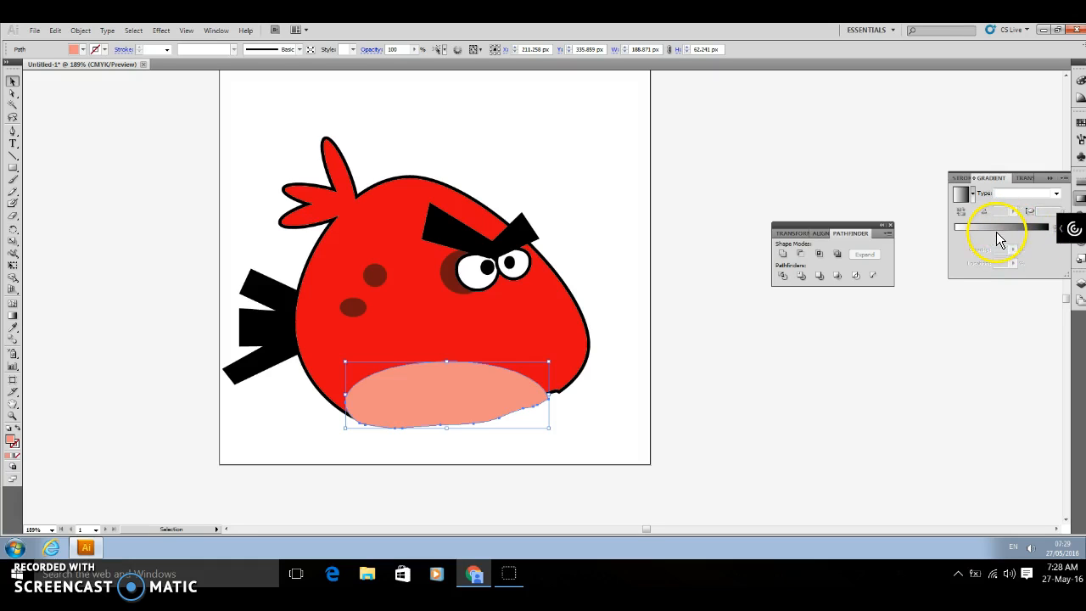
left_click(999, 231)
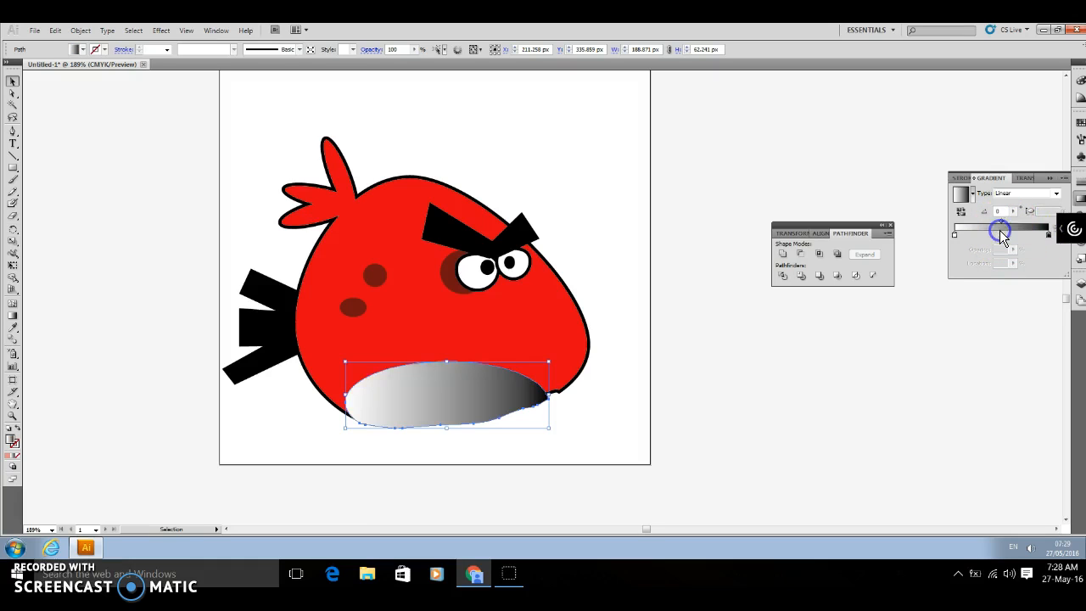
double_click(1049, 238)
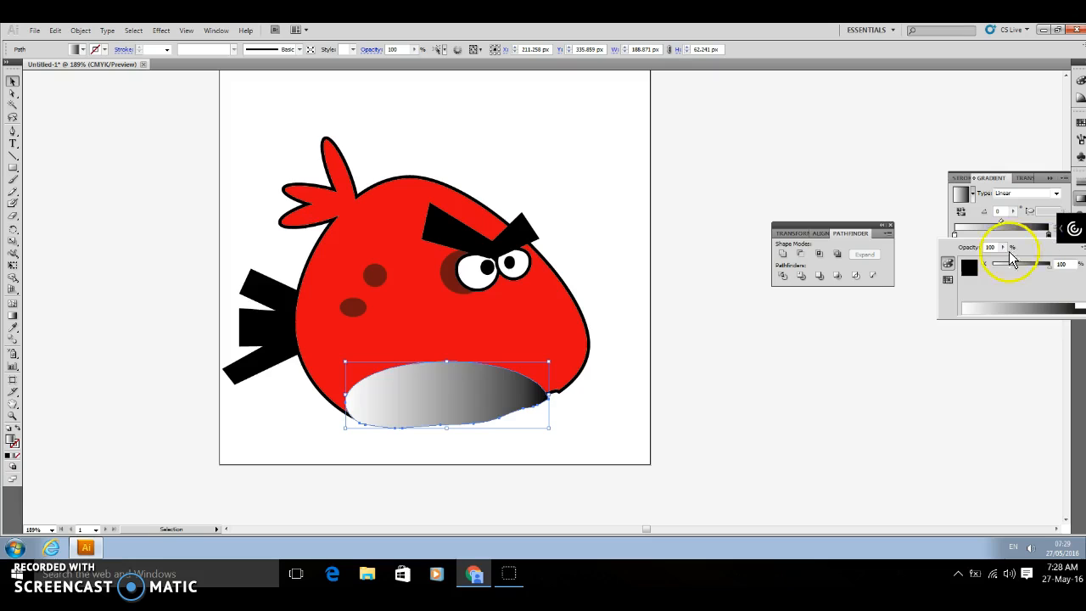
left_click(947, 283)
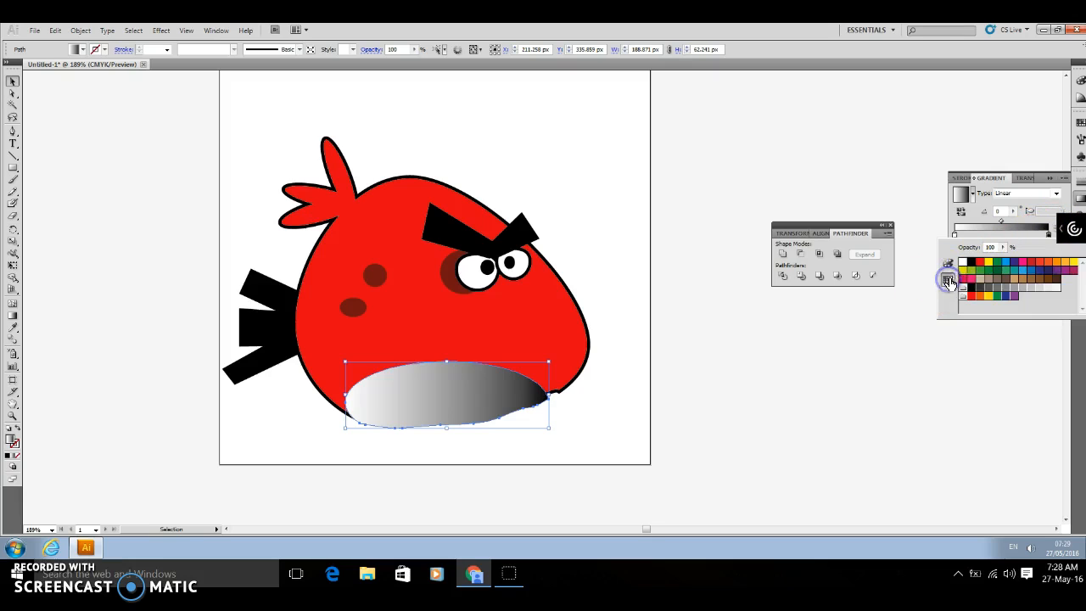
left_click(1046, 264)
left_click(1044, 267)
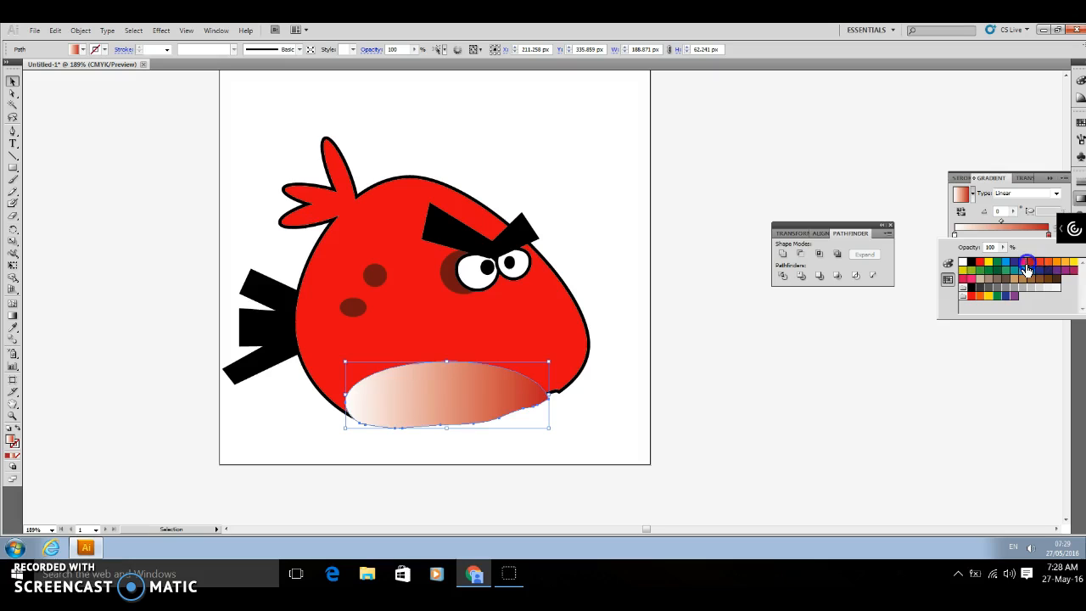
left_click(1026, 263)
left_click(1030, 262)
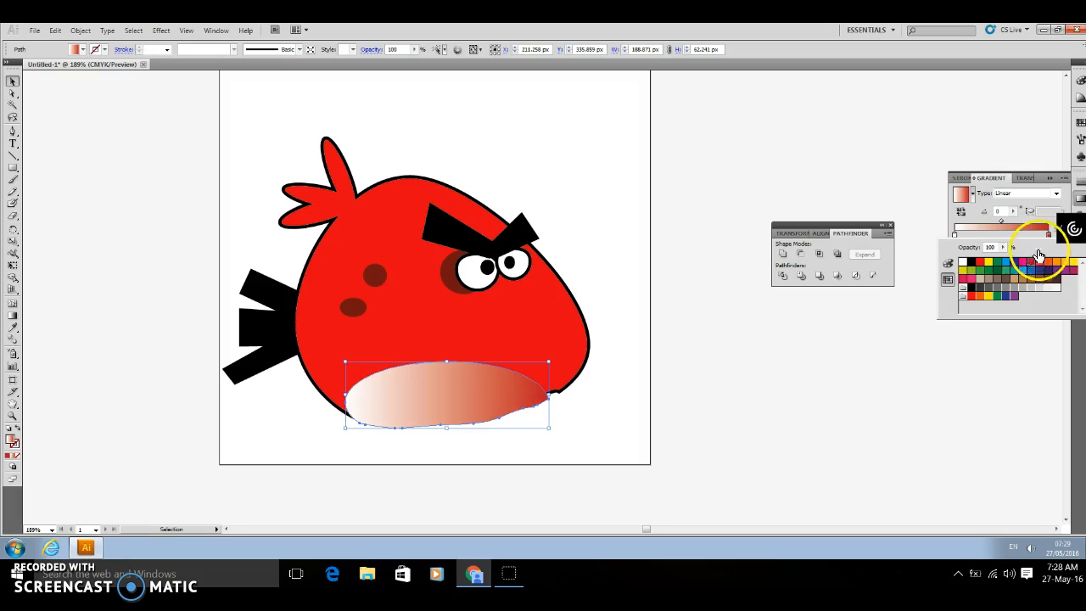
Step: Set the belly gradient's angle to 127° and deselect the belly
left_click(1000, 222)
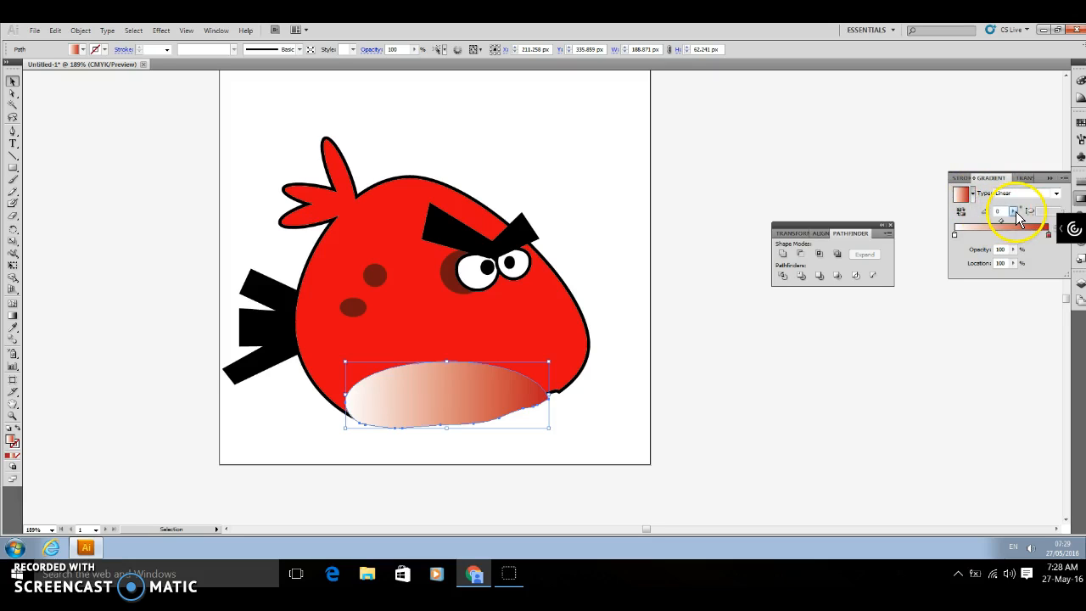
left_click(1016, 211)
left_click_drag(1000, 220, 1005, 220)
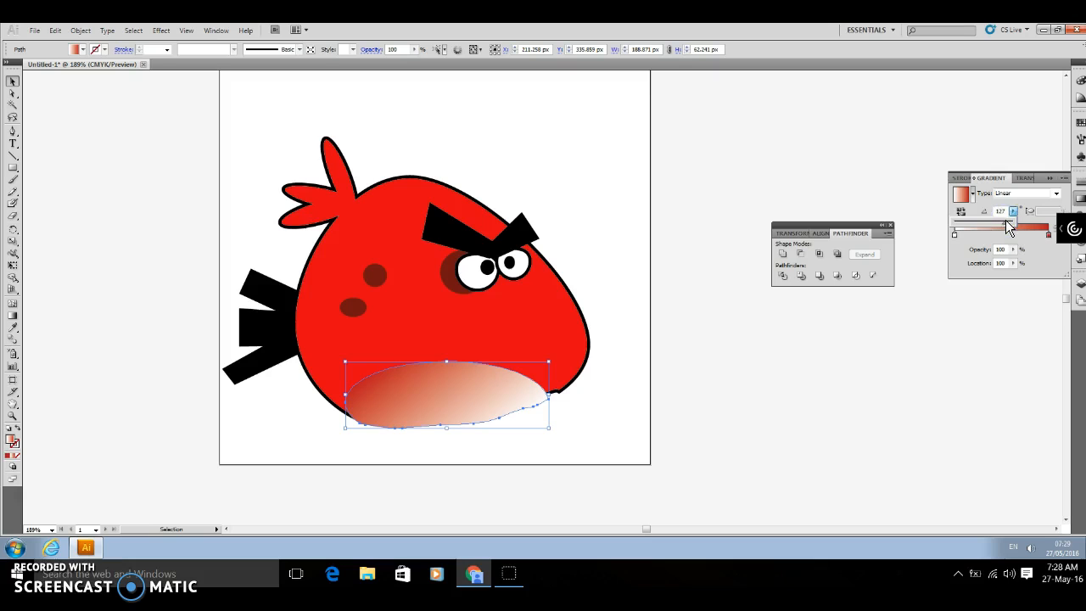
left_click(965, 227)
left_click(917, 406)
left_click(881, 443)
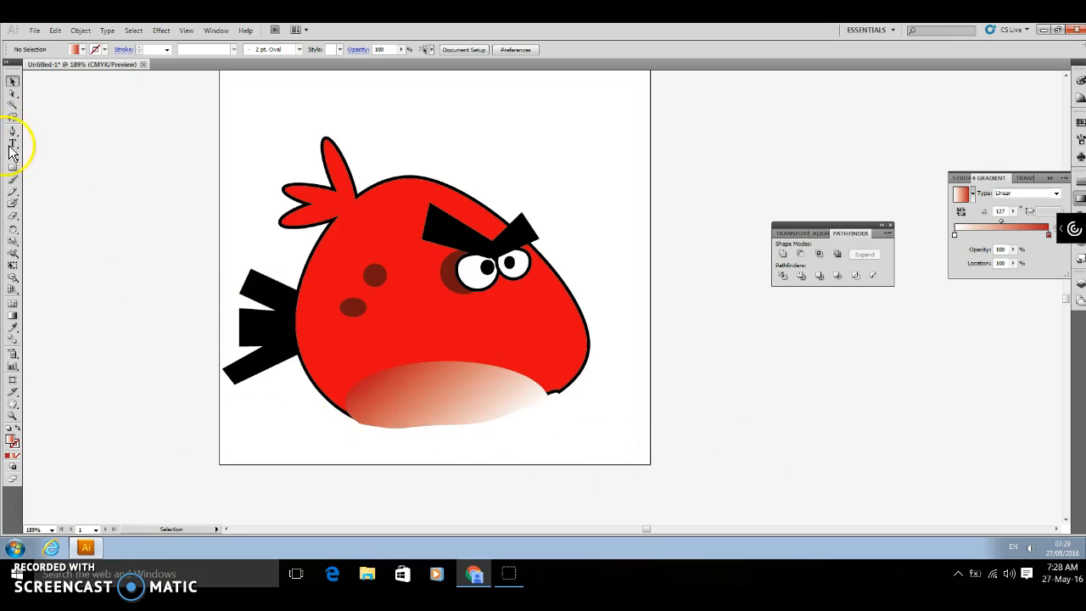
Step: Try painting a black 1 pt Paintbrush stroke along the belly's lower edge, and undo it
left_click(13, 181)
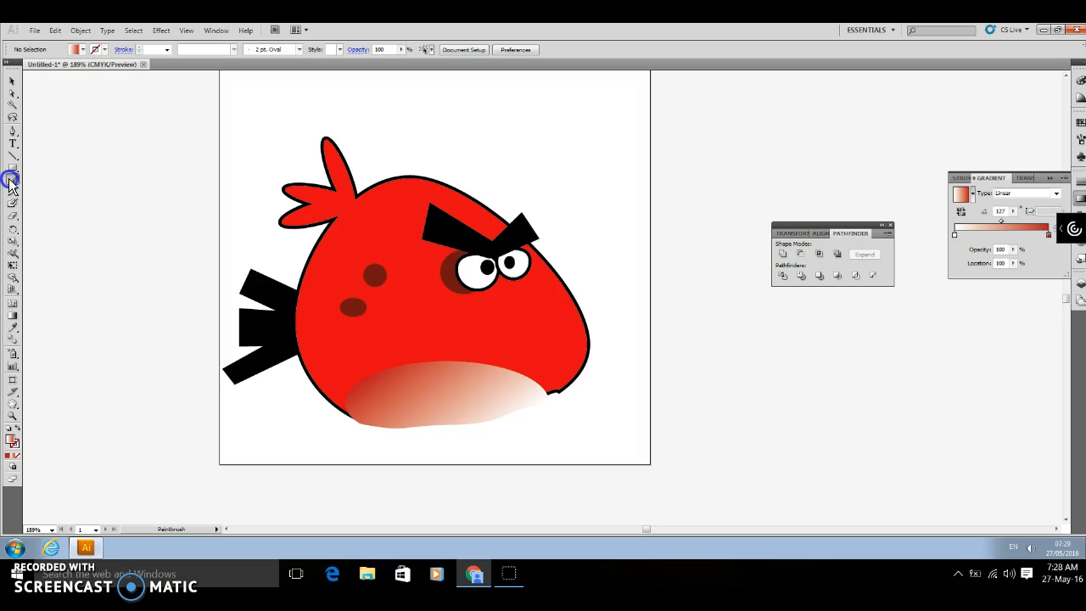
left_click(99, 49)
left_click(27, 62)
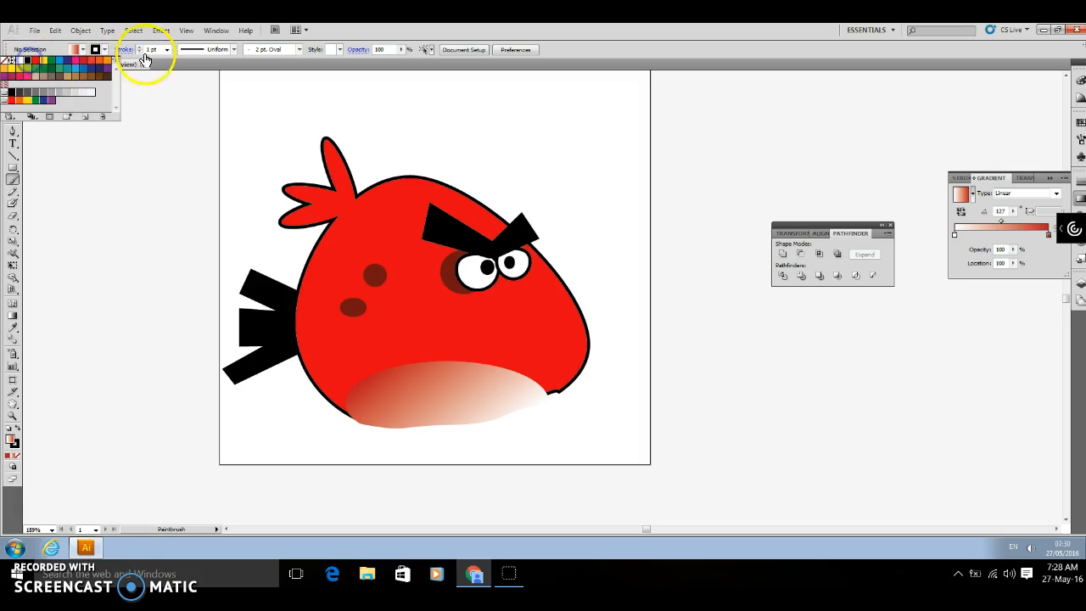
left_click(347, 422)
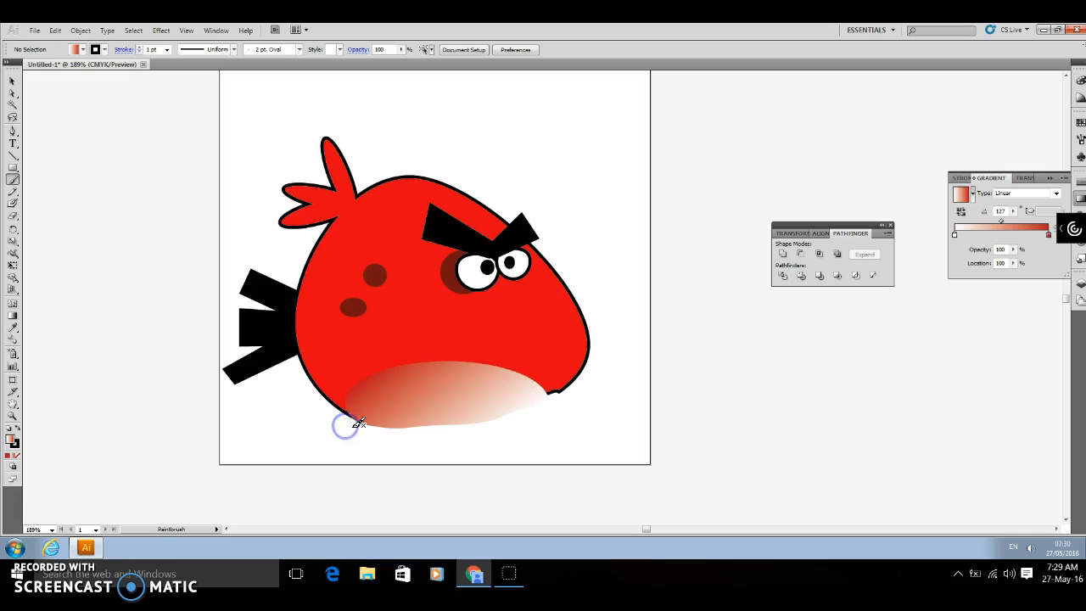
mouse_move(377, 421)
left_mouse_down()
mouse_move(492, 432)
mouse_move(560, 396)
left_mouse_up()
key("ctrl+z")
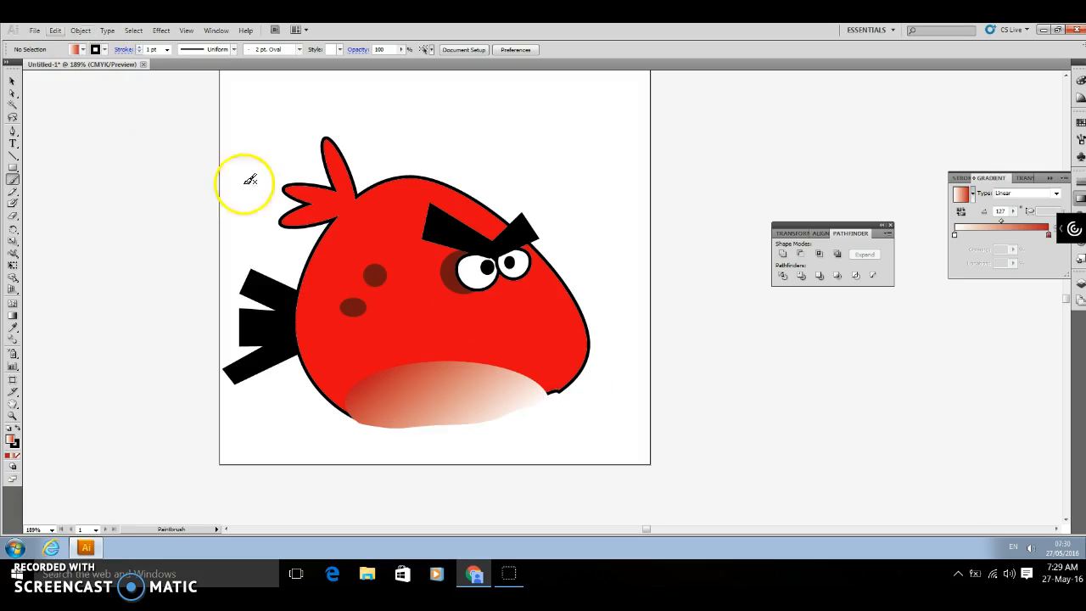
Step: Draw a closed beak shape with the Pen tool below the eyes, using an orange fill and a black 1 pt stroke
left_click(14, 134)
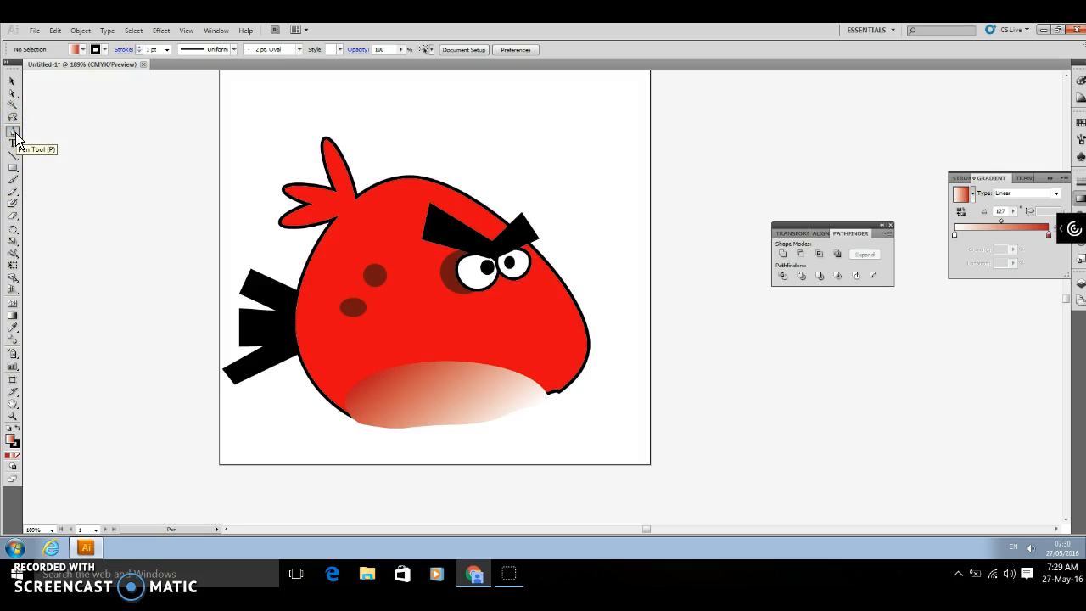
left_click(80, 49)
left_click(103, 62)
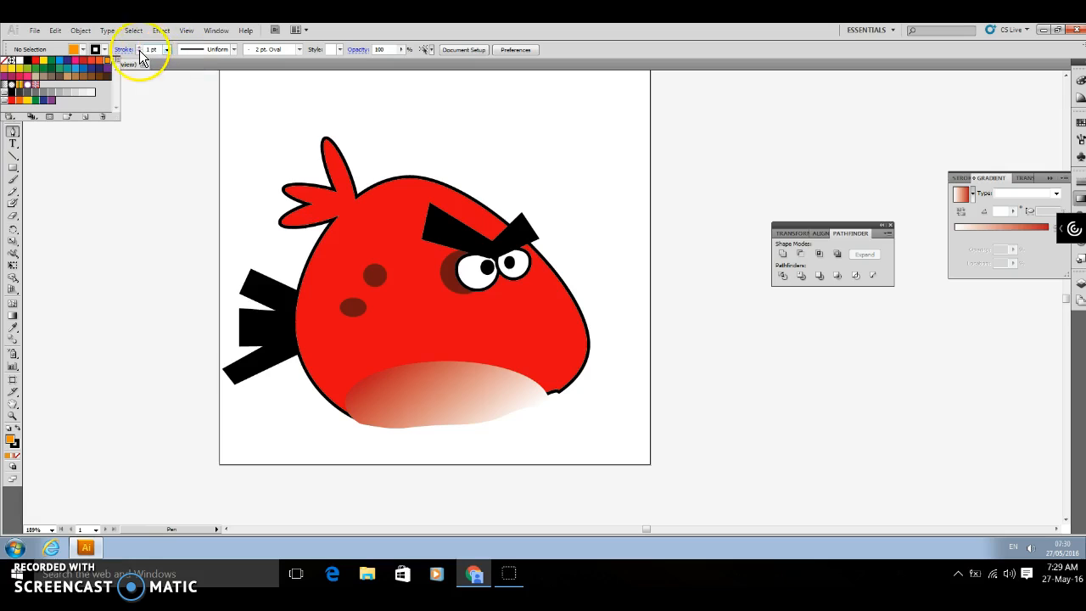
left_click(138, 49)
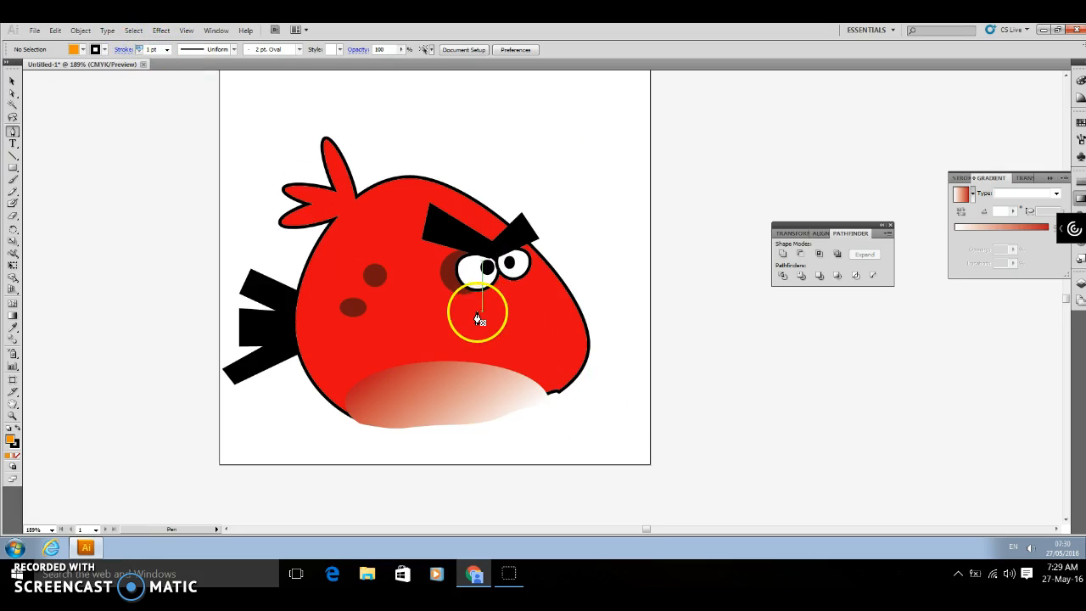
left_click_drag(472, 309, 557, 312)
left_click(558, 304)
left_click(552, 317)
left_click(541, 327)
left_click(525, 331)
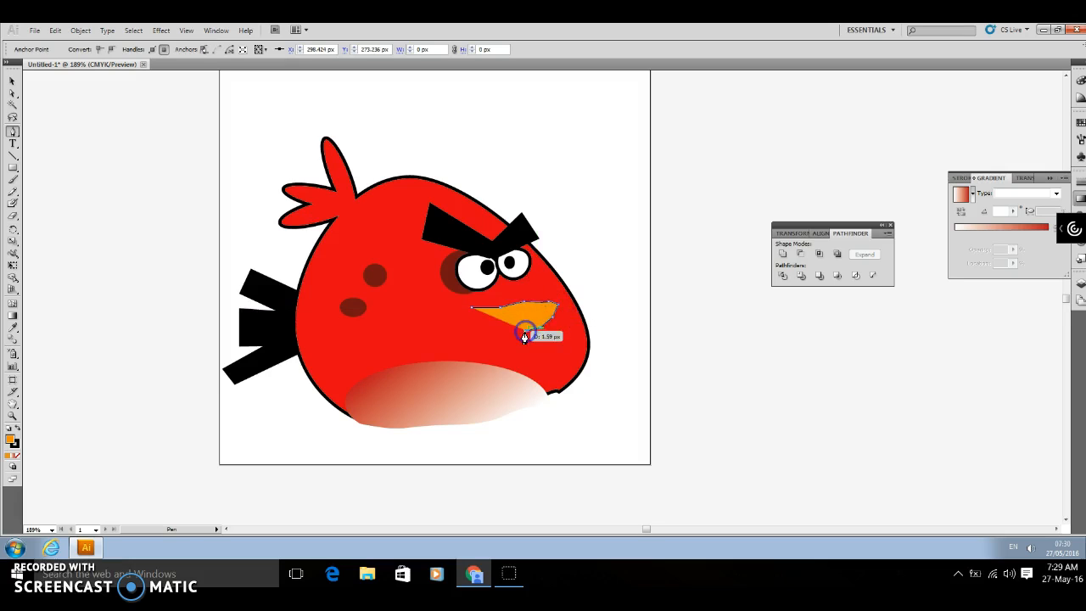
left_click(472, 309)
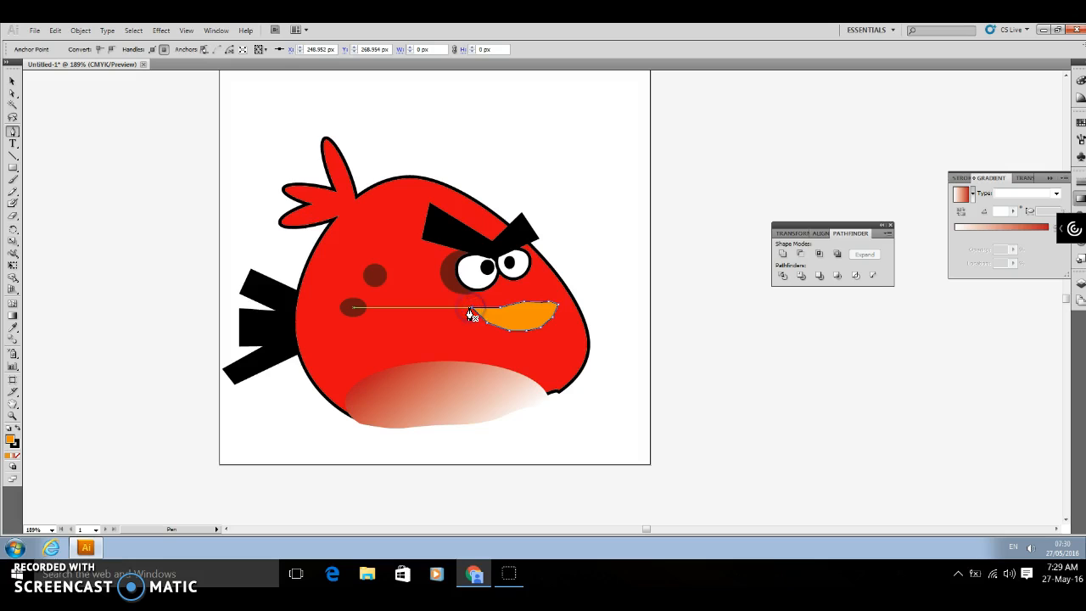
Step: Select the orange beak shape below the eyes and delete it
left_click(13, 80)
left_click(533, 312)
left_click(619, 254)
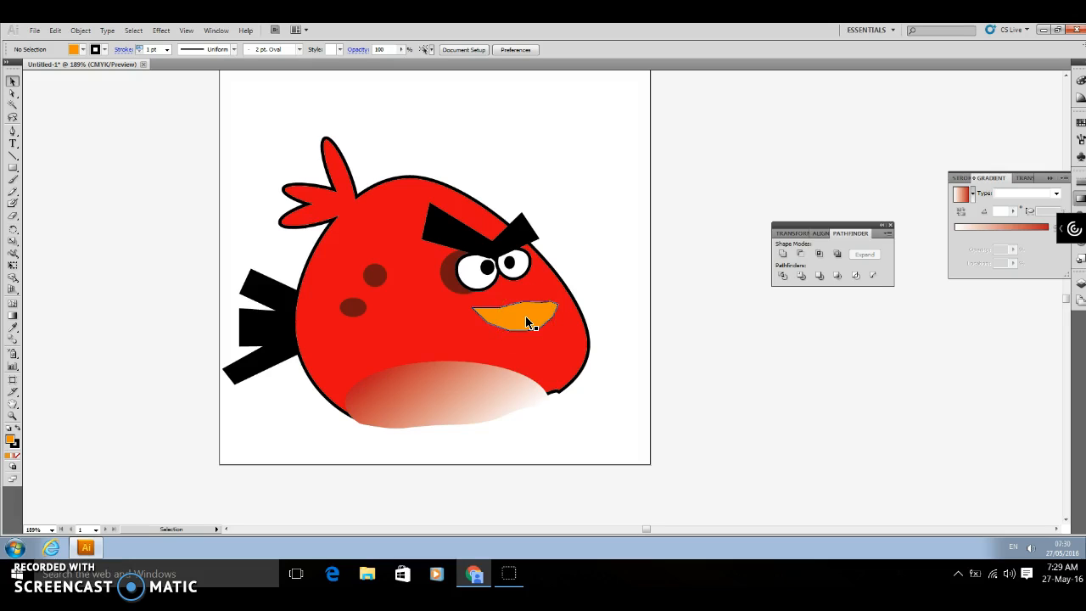
left_click(526, 320)
key("Delete")
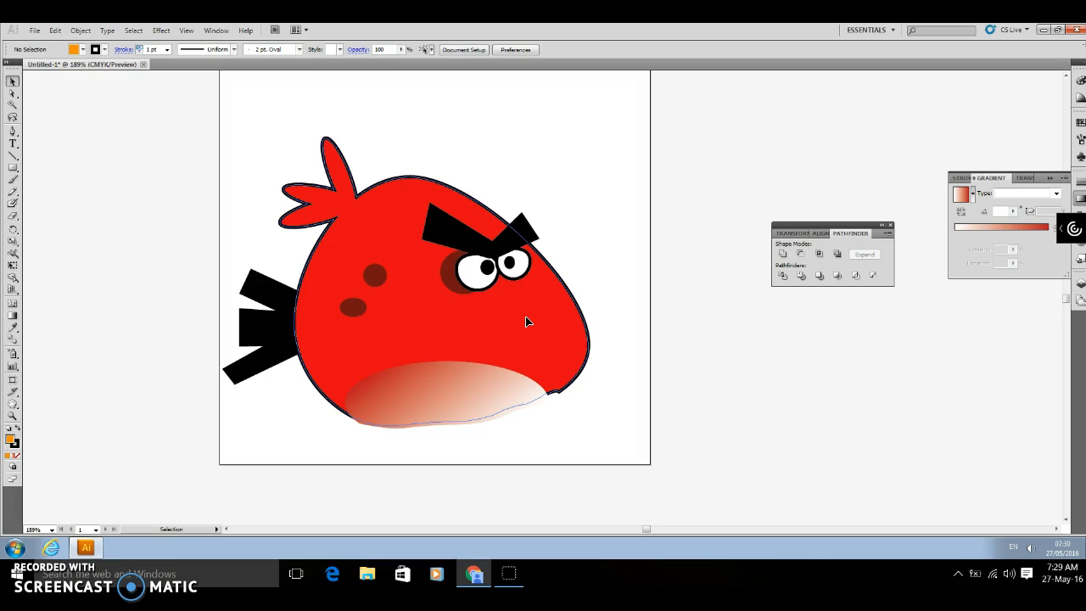
Step: Paint a closed triangular beak outline with the Paintbrush in an orange 1 pt stroke above the character
left_click(13, 180)
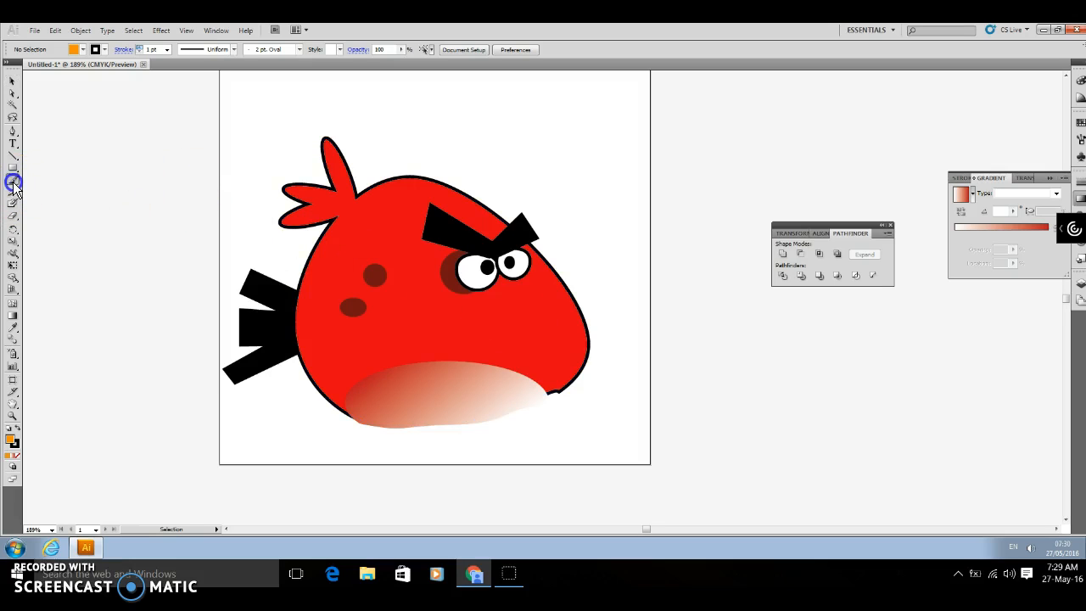
left_click(104, 50)
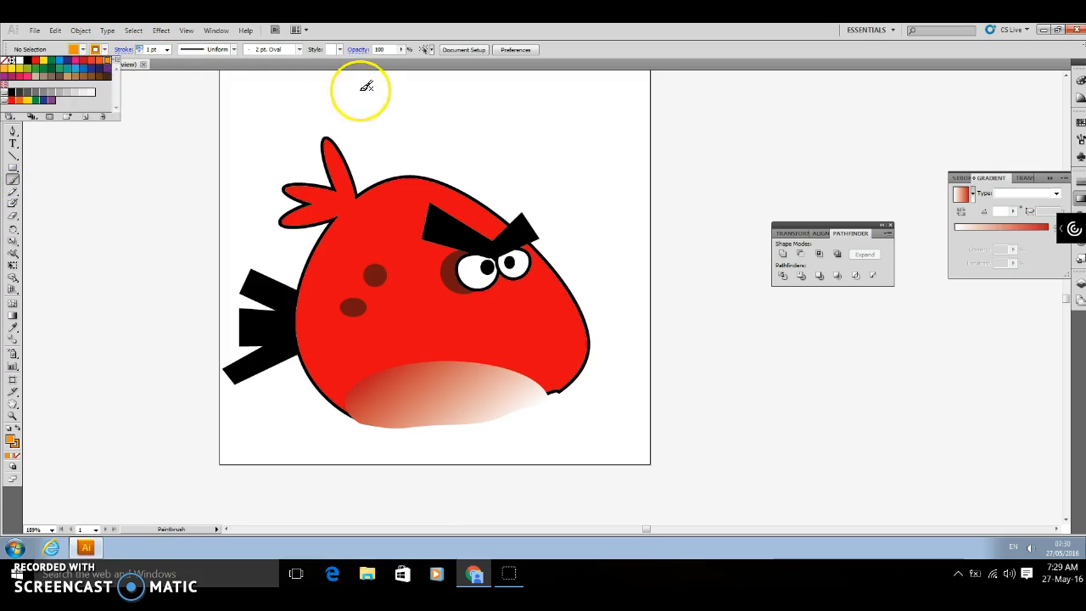
left_click(469, 124)
mouse_move(466, 103)
left_mouse_down()
mouse_move(470, 157)
mouse_move(522, 101)
mouse_move(462, 99)
left_mouse_up()
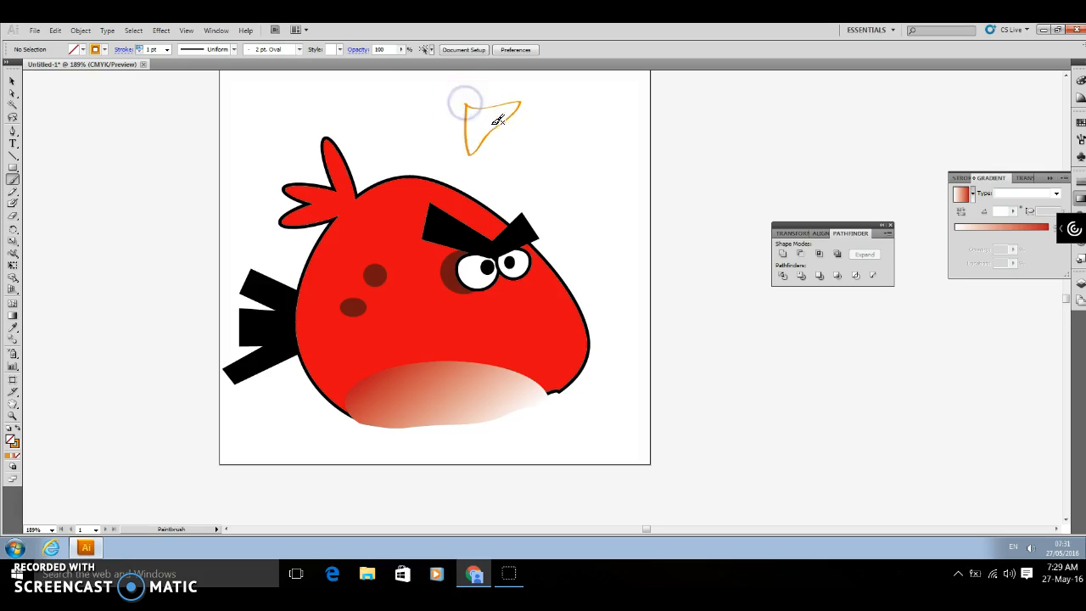